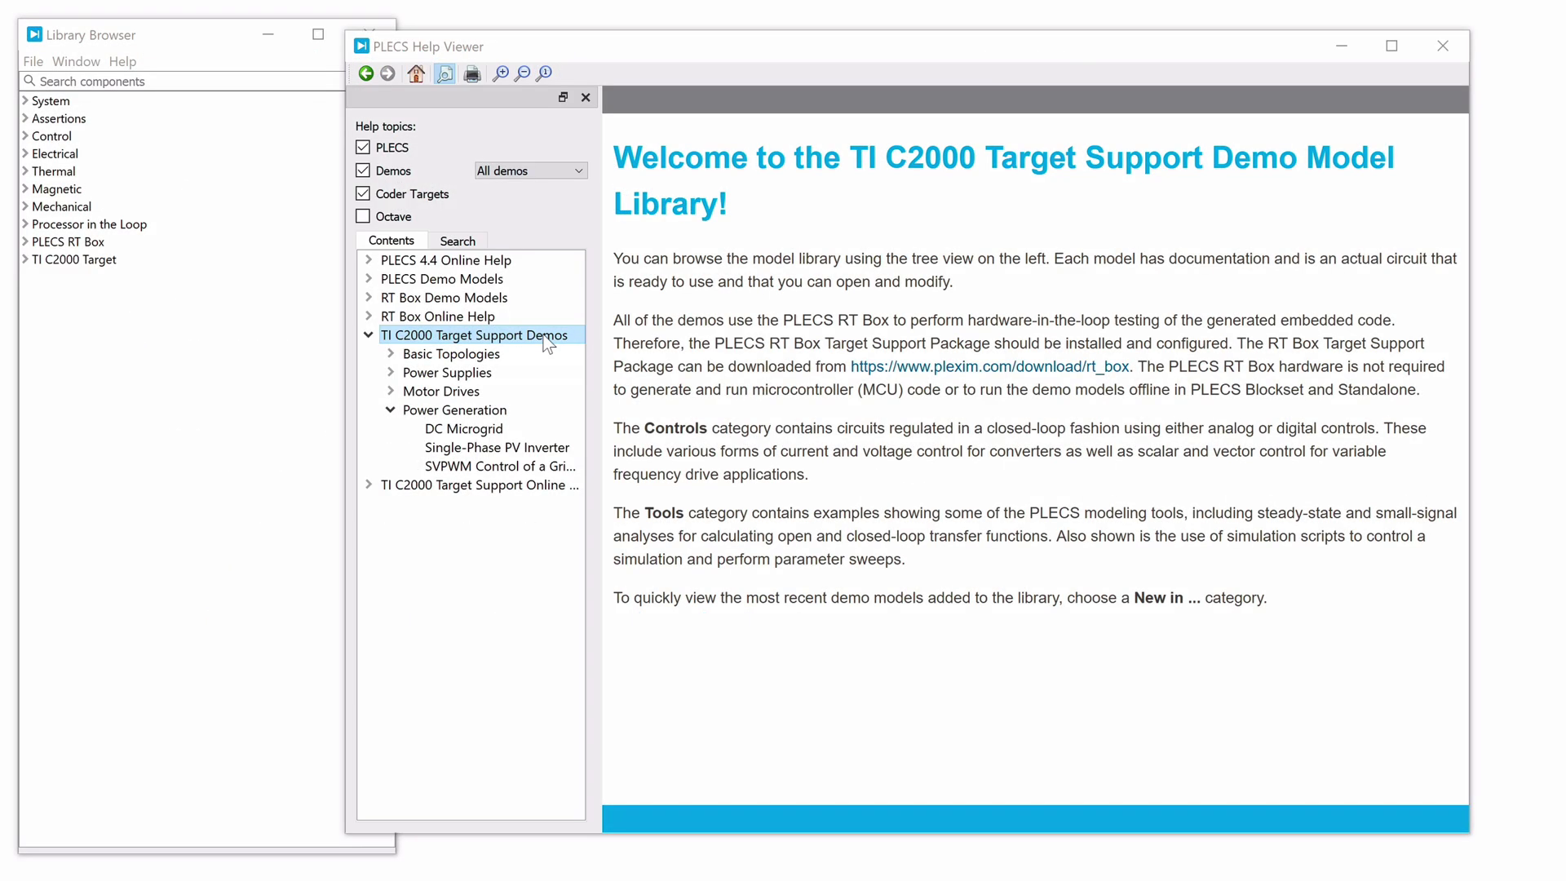
# Read the Single-Phase PV Inverter help page down to 'Configuring the PLECS RT Box'.
pyautogui.click(564, 454)
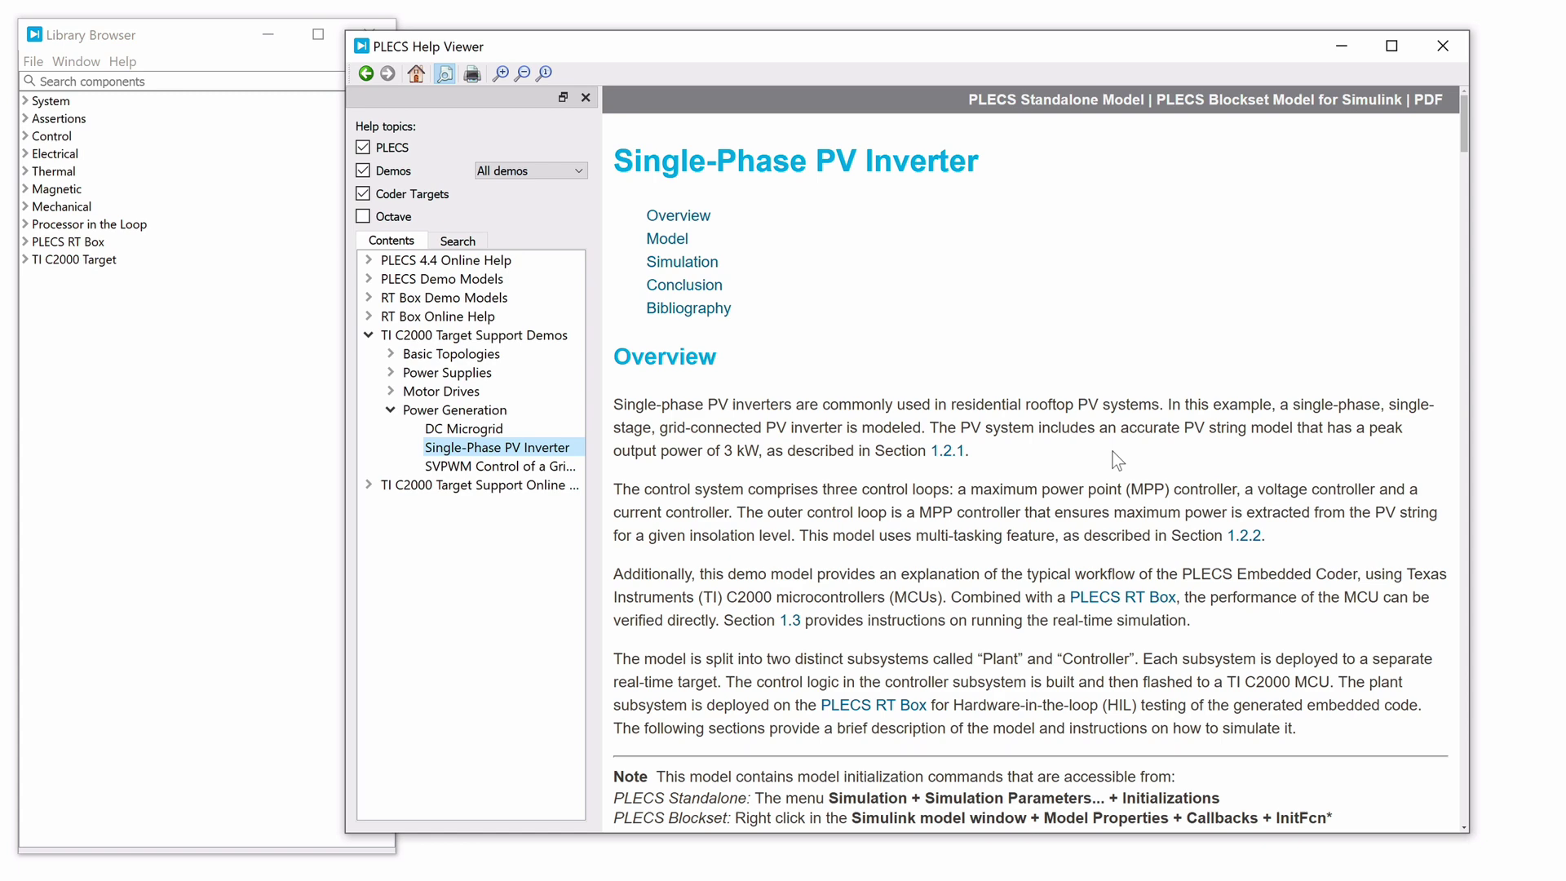
pyautogui.scroll(-7, 1118, 461)
pyautogui.scroll(-4, 1118, 461)
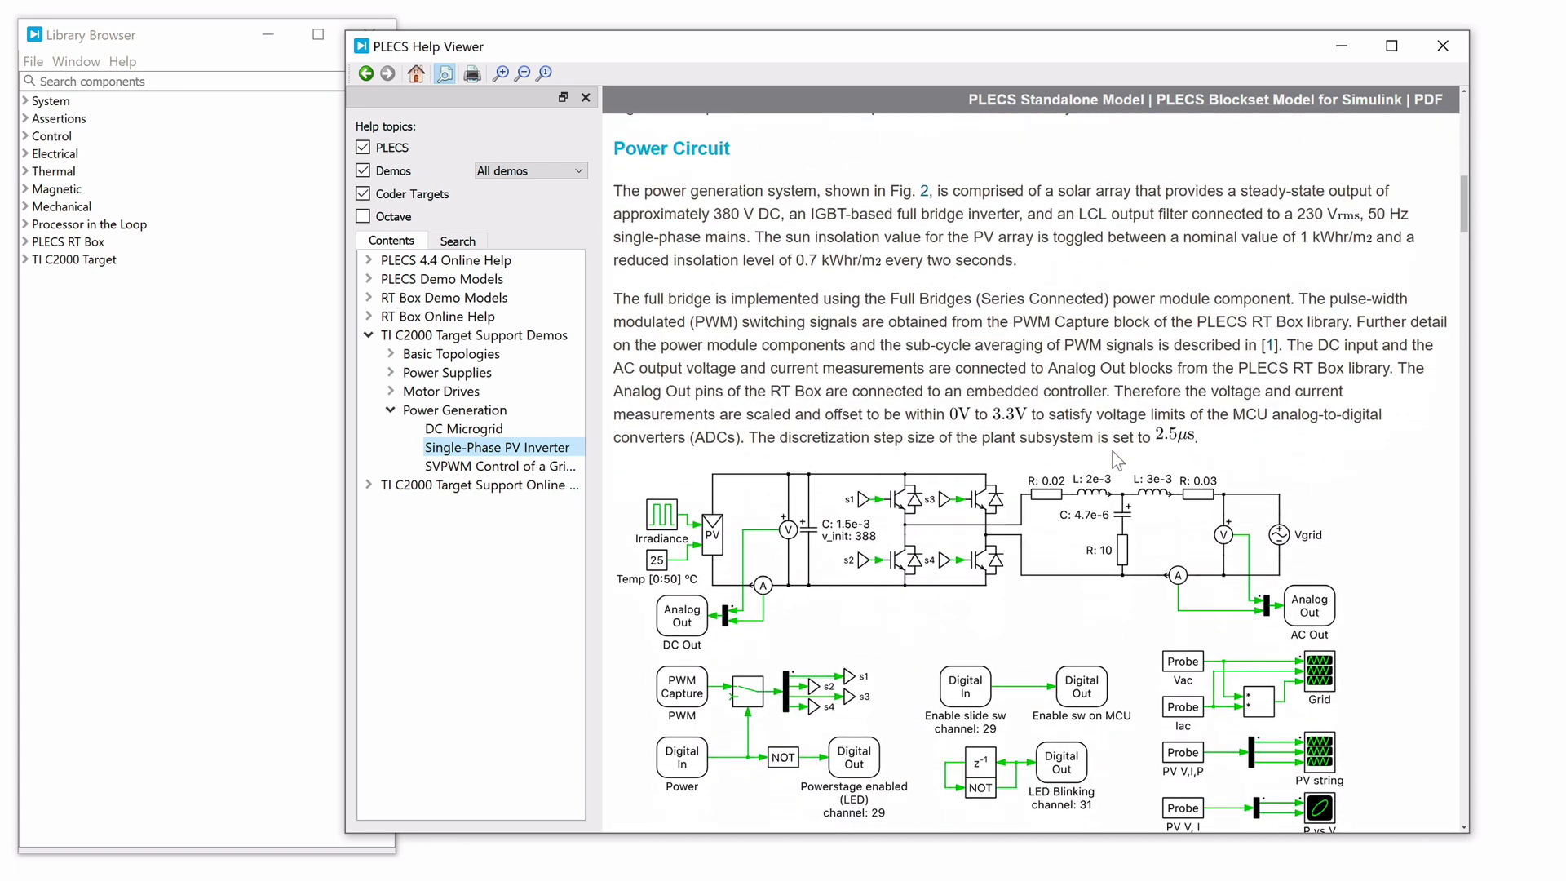
pyautogui.scroll(-9, 1116, 461)
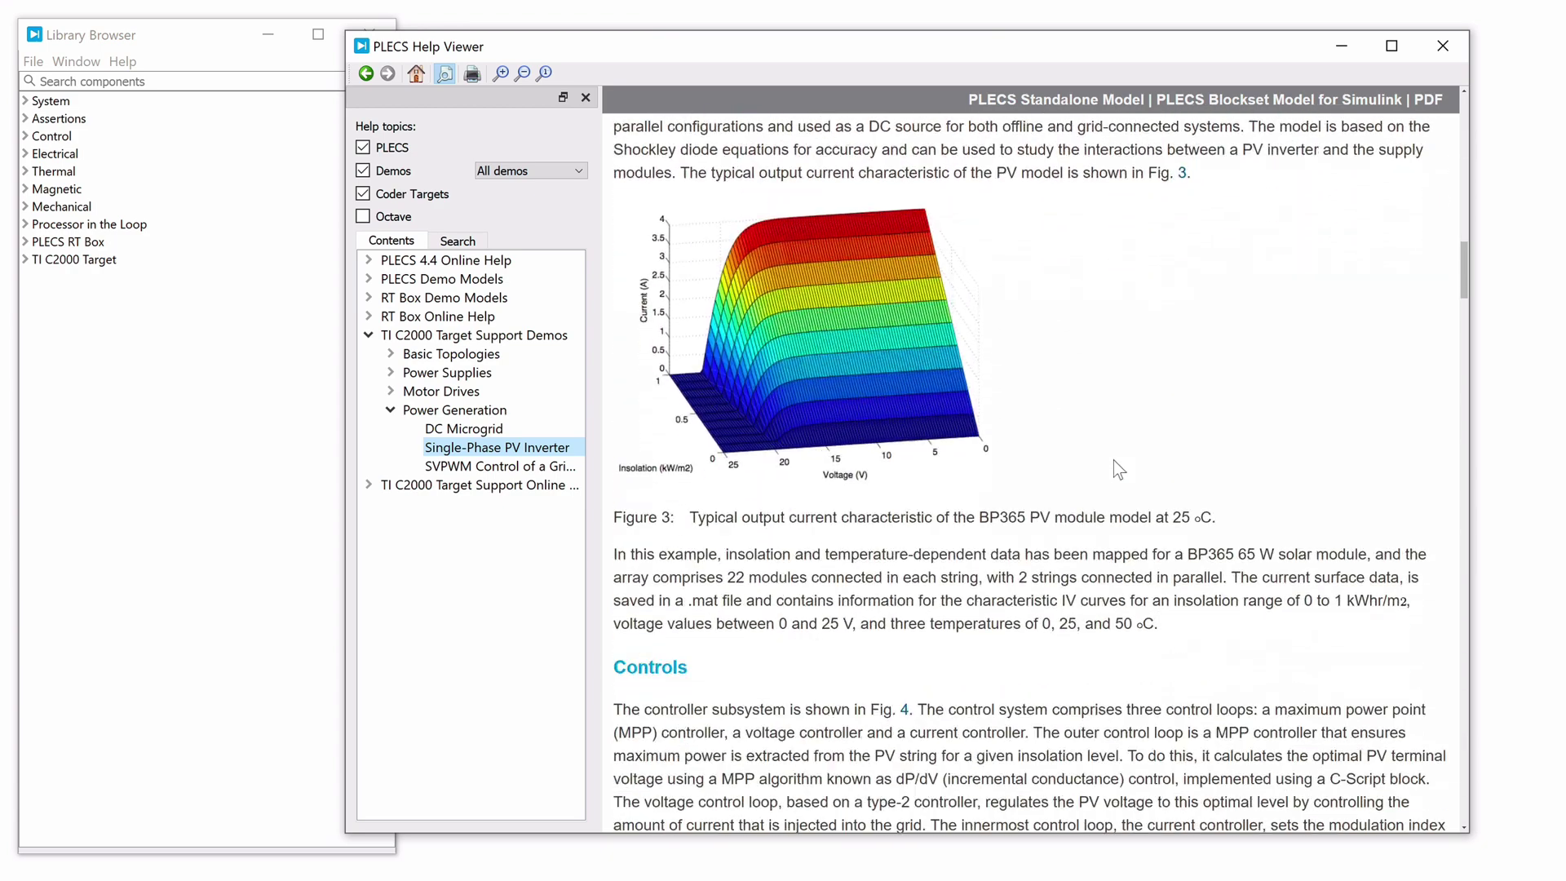
pyautogui.scroll(-6, 1114, 460)
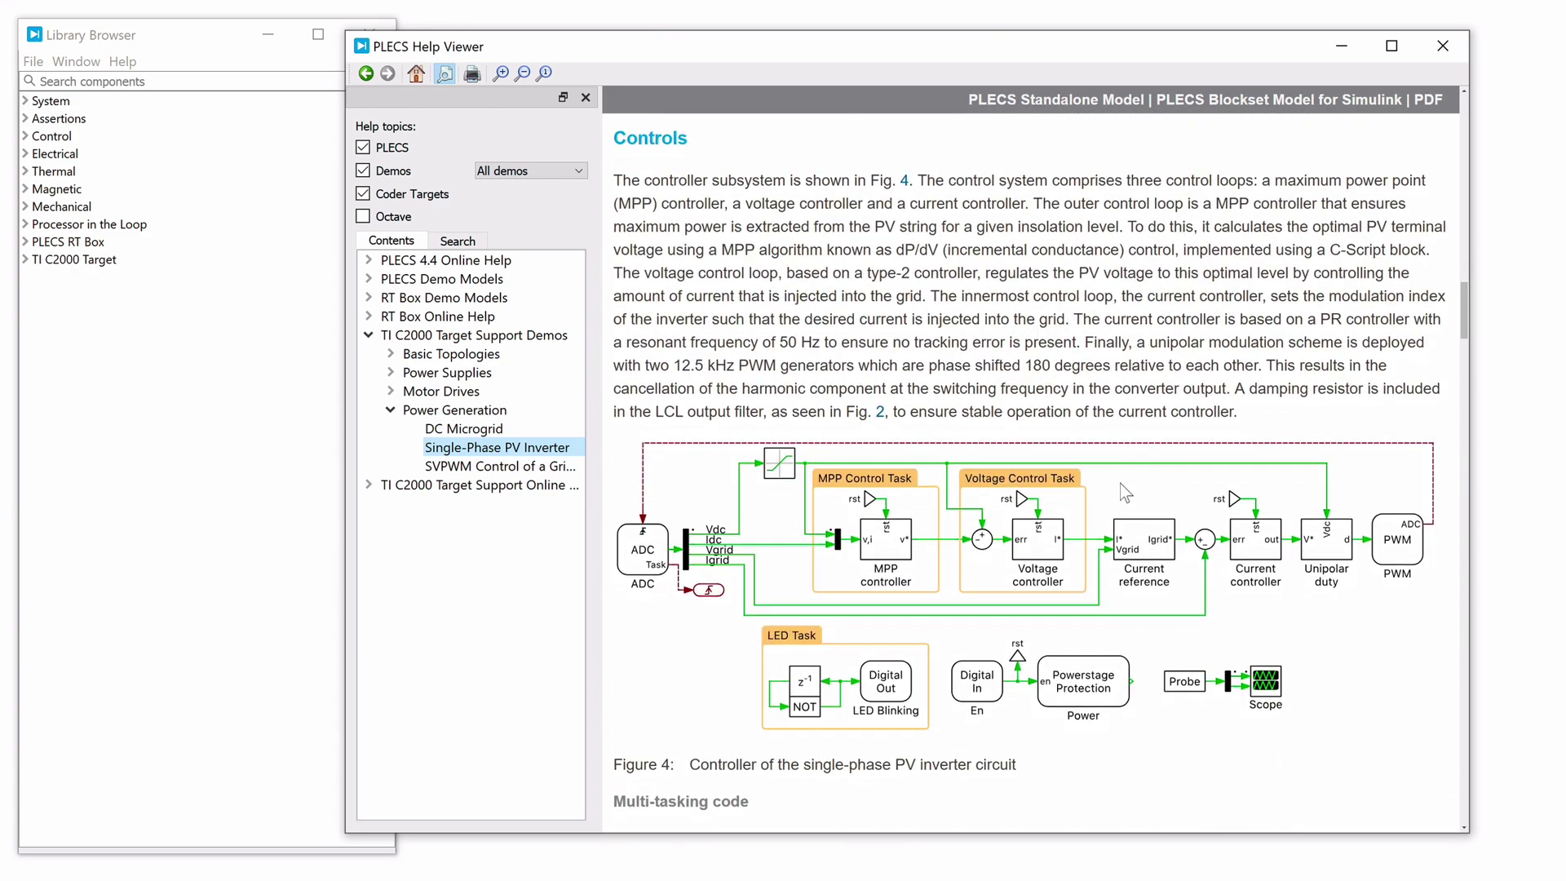
pyautogui.scroll(-18, 1125, 492)
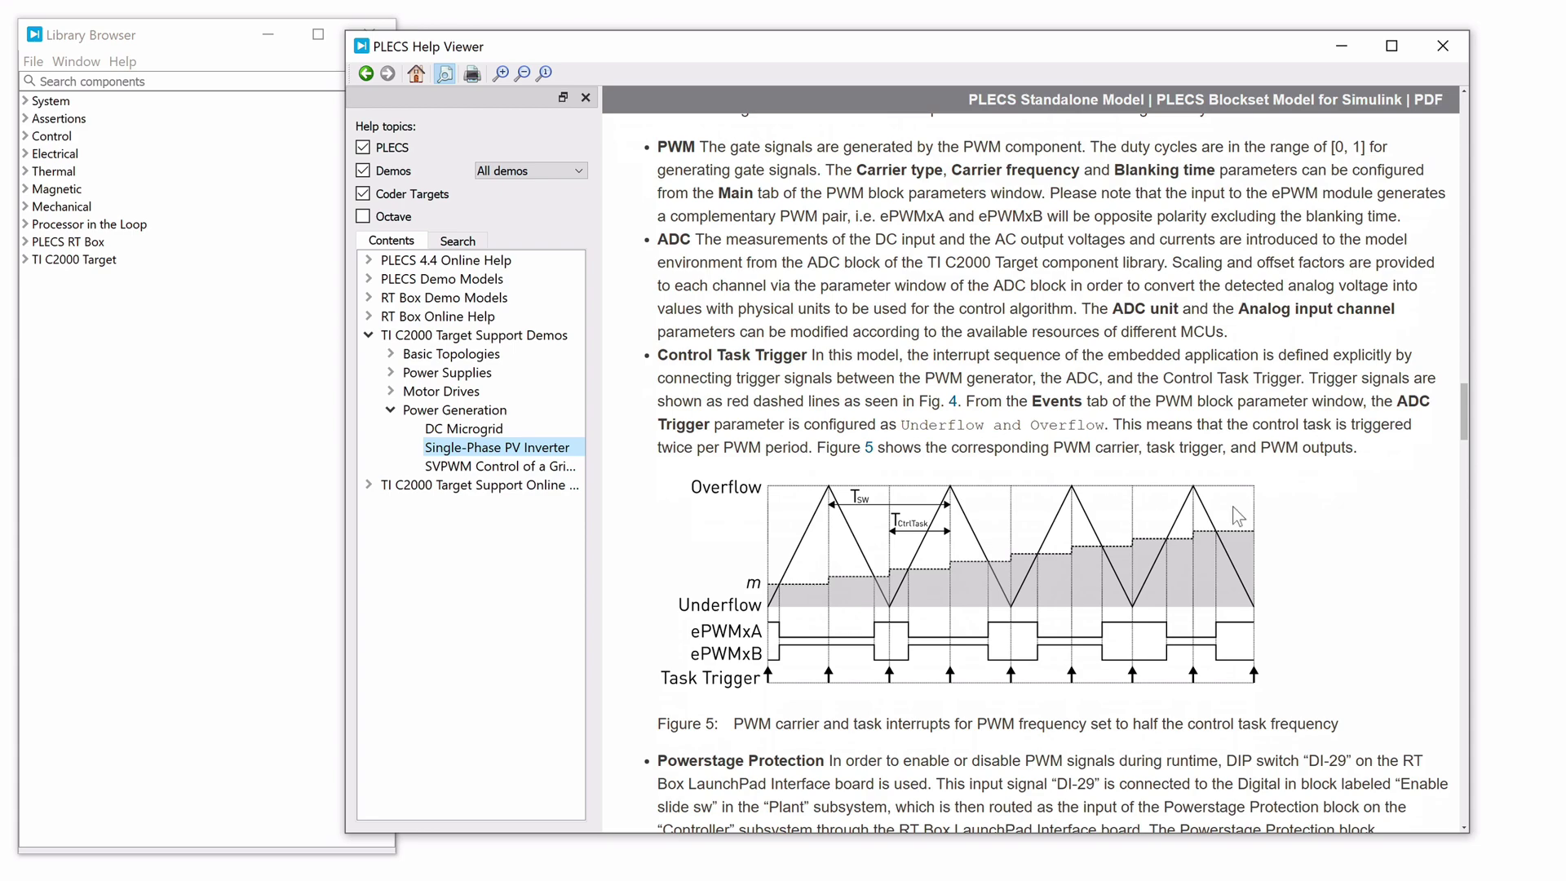
pyautogui.scroll(-13, 1239, 516)
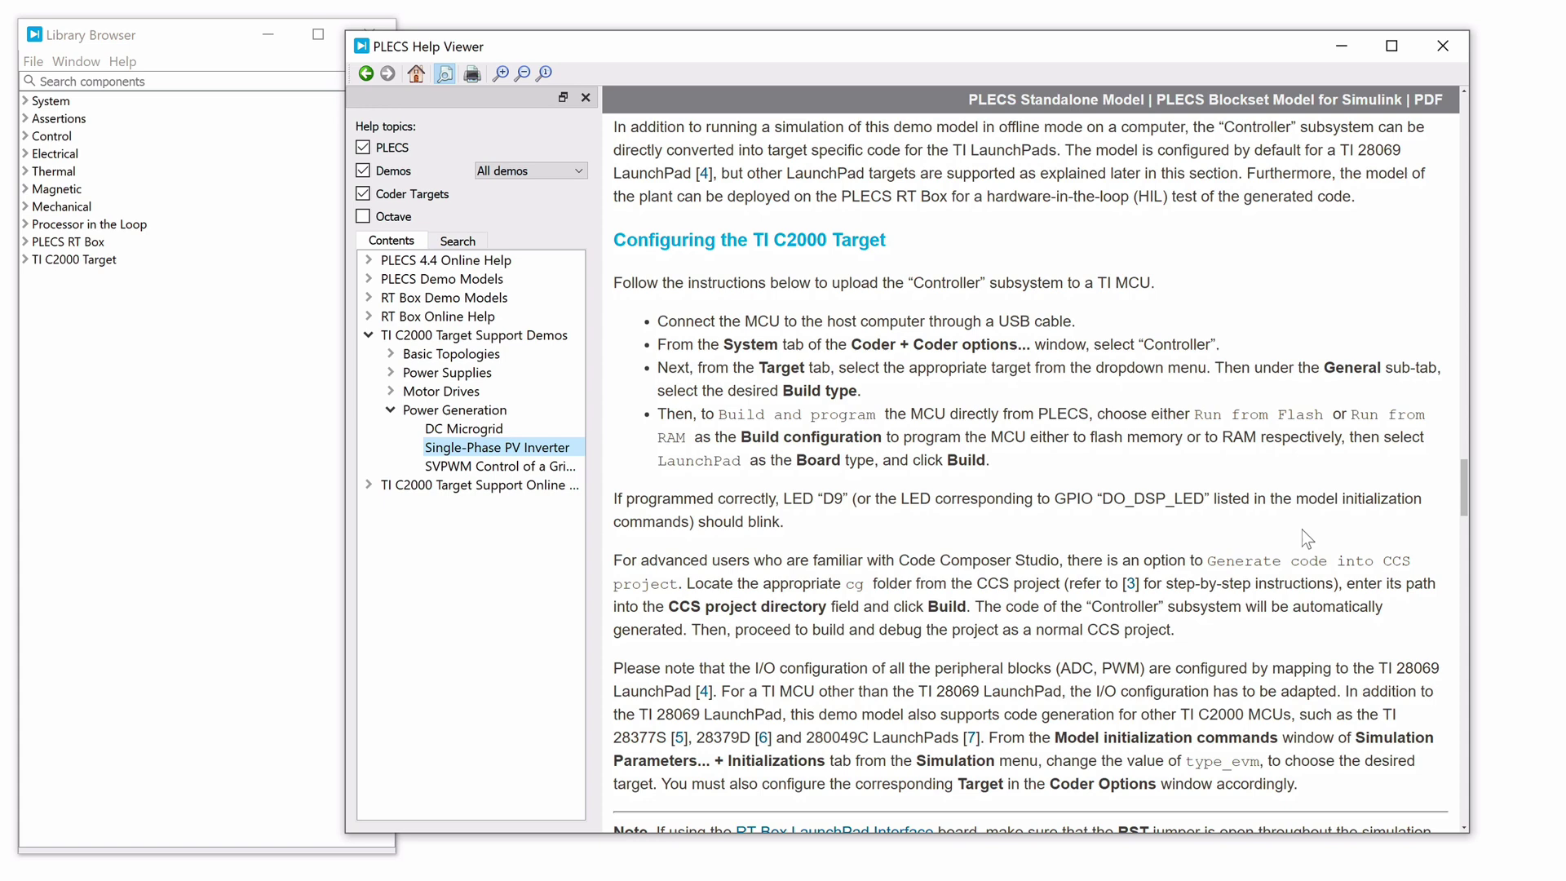
pyautogui.scroll(-7, 1302, 530)
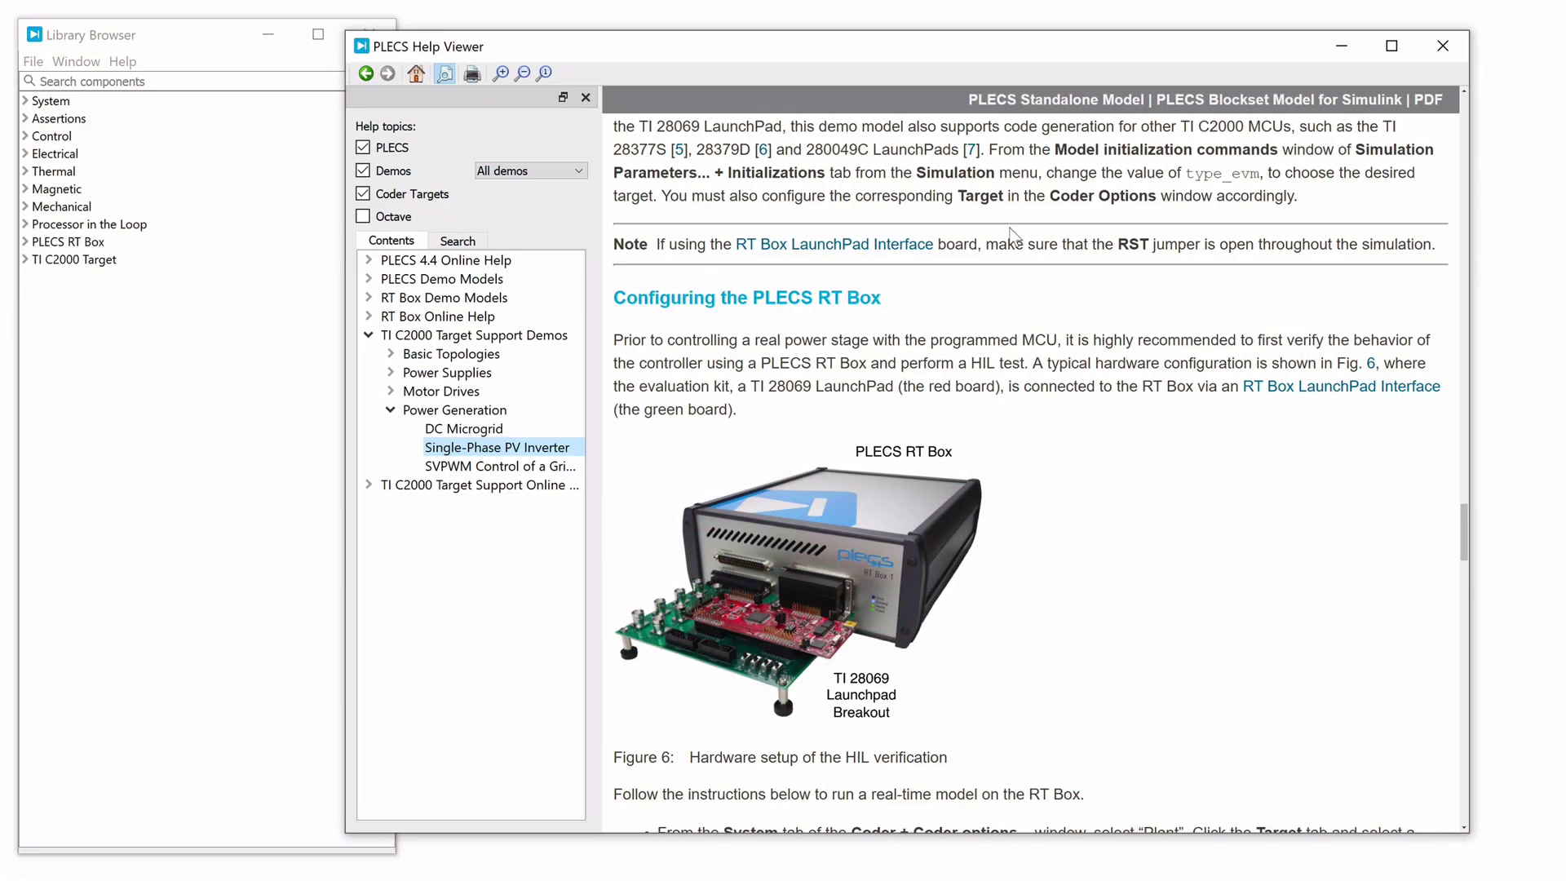
# Open the single_phase_pv_inverter_c2000 standalone model and look over its Plant and Controller blocks.
pyautogui.click(1014, 105)
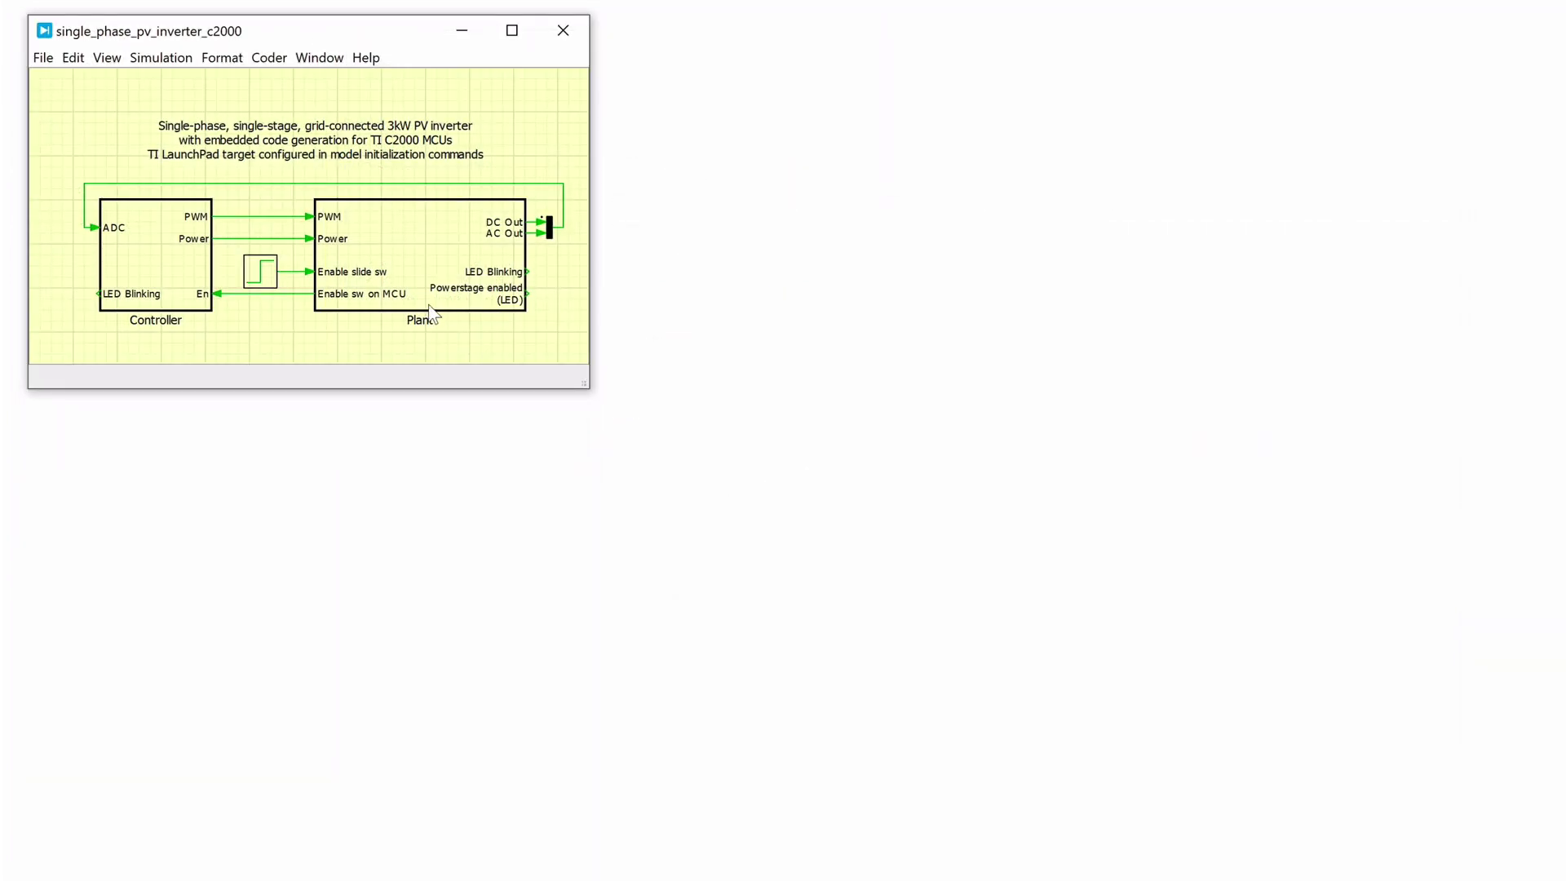
pyautogui.click(430, 310)
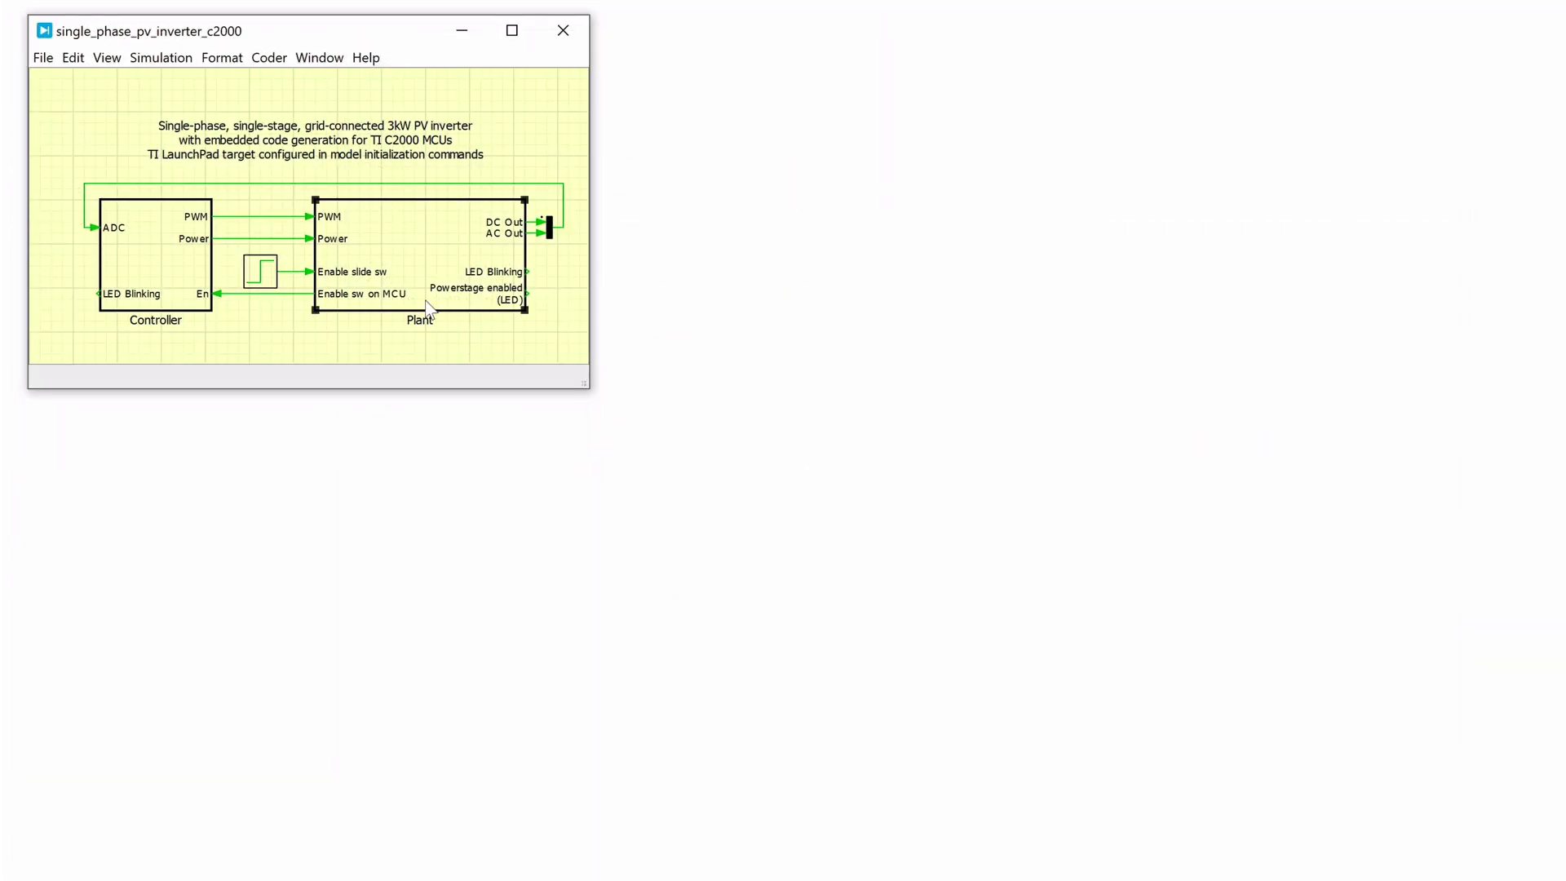
pyautogui.click(197, 309)
# Review the Controller subsystem's execution settings and close them unchanged.
pyautogui.rightClick(199, 298)
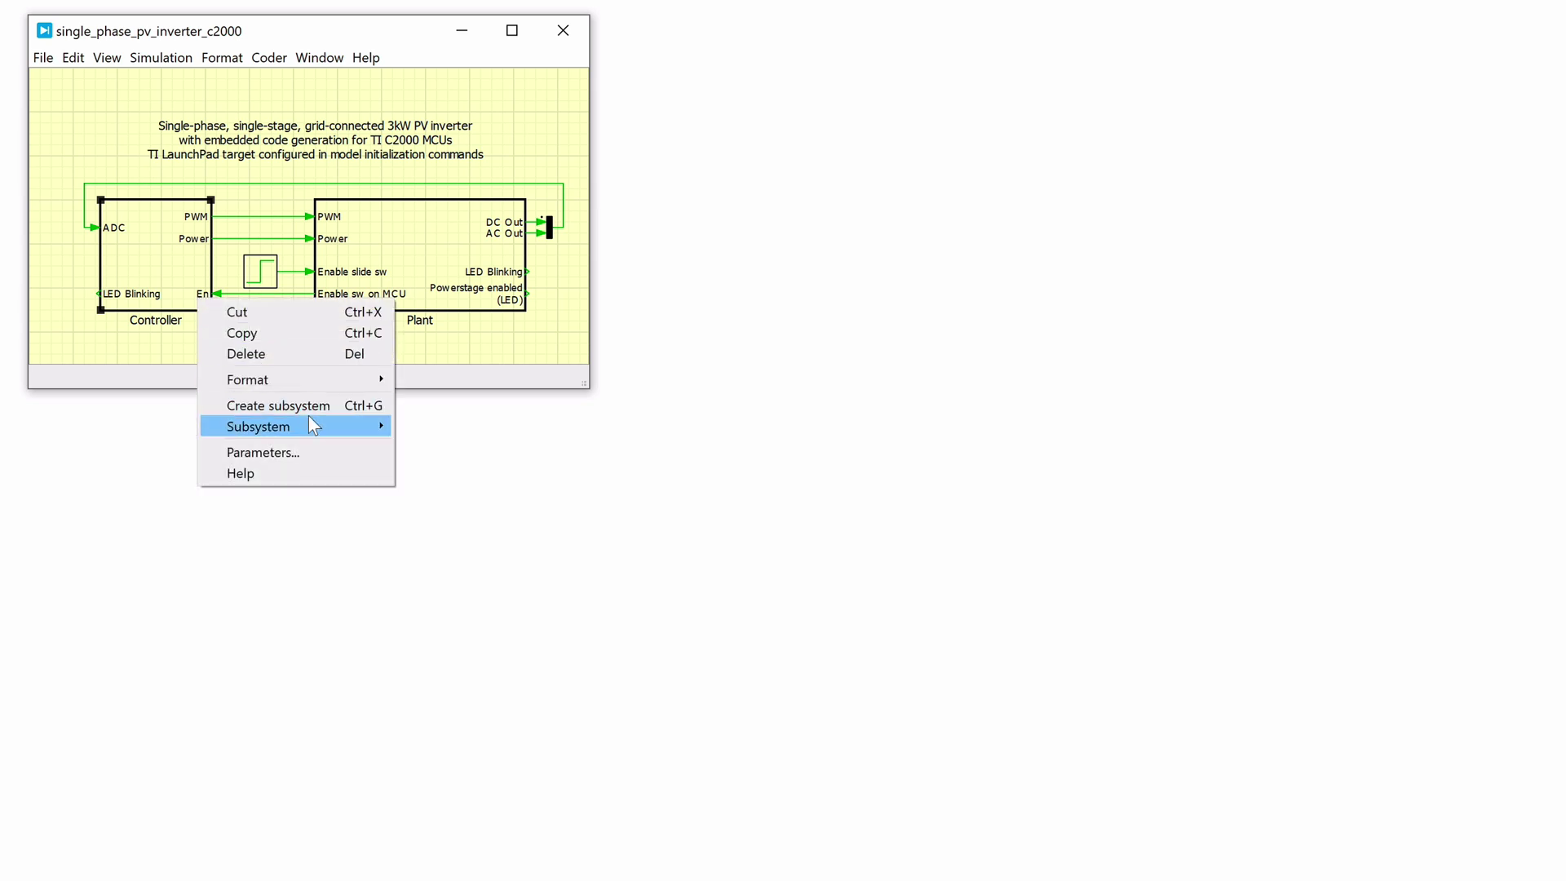
pyautogui.moveTo(325, 429)
pyautogui.click(540, 570)
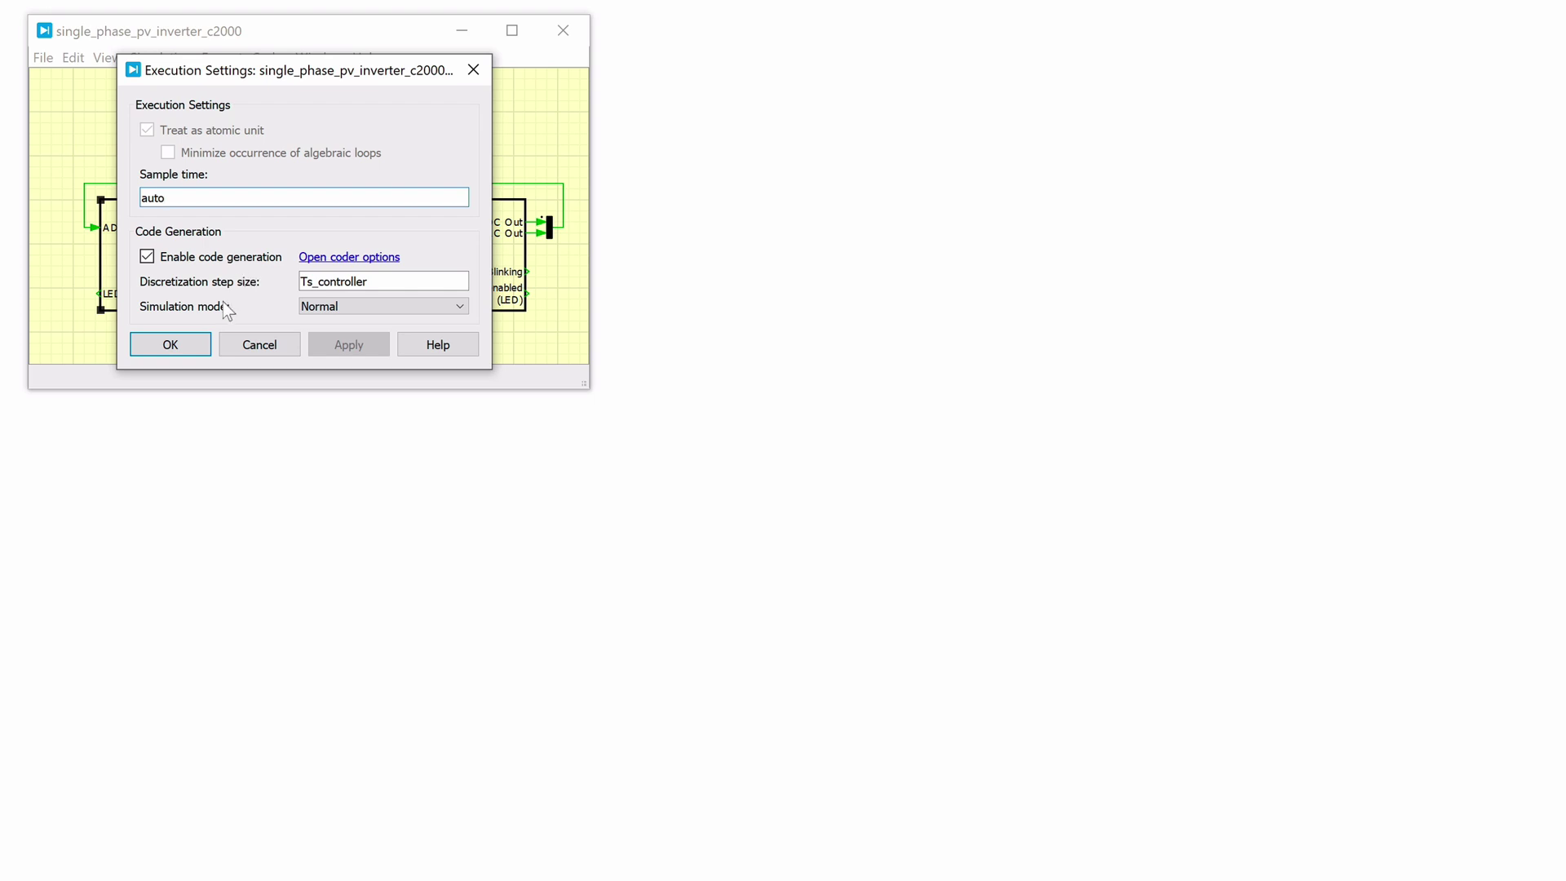
pyautogui.click(201, 343)
pyautogui.click(256, 323)
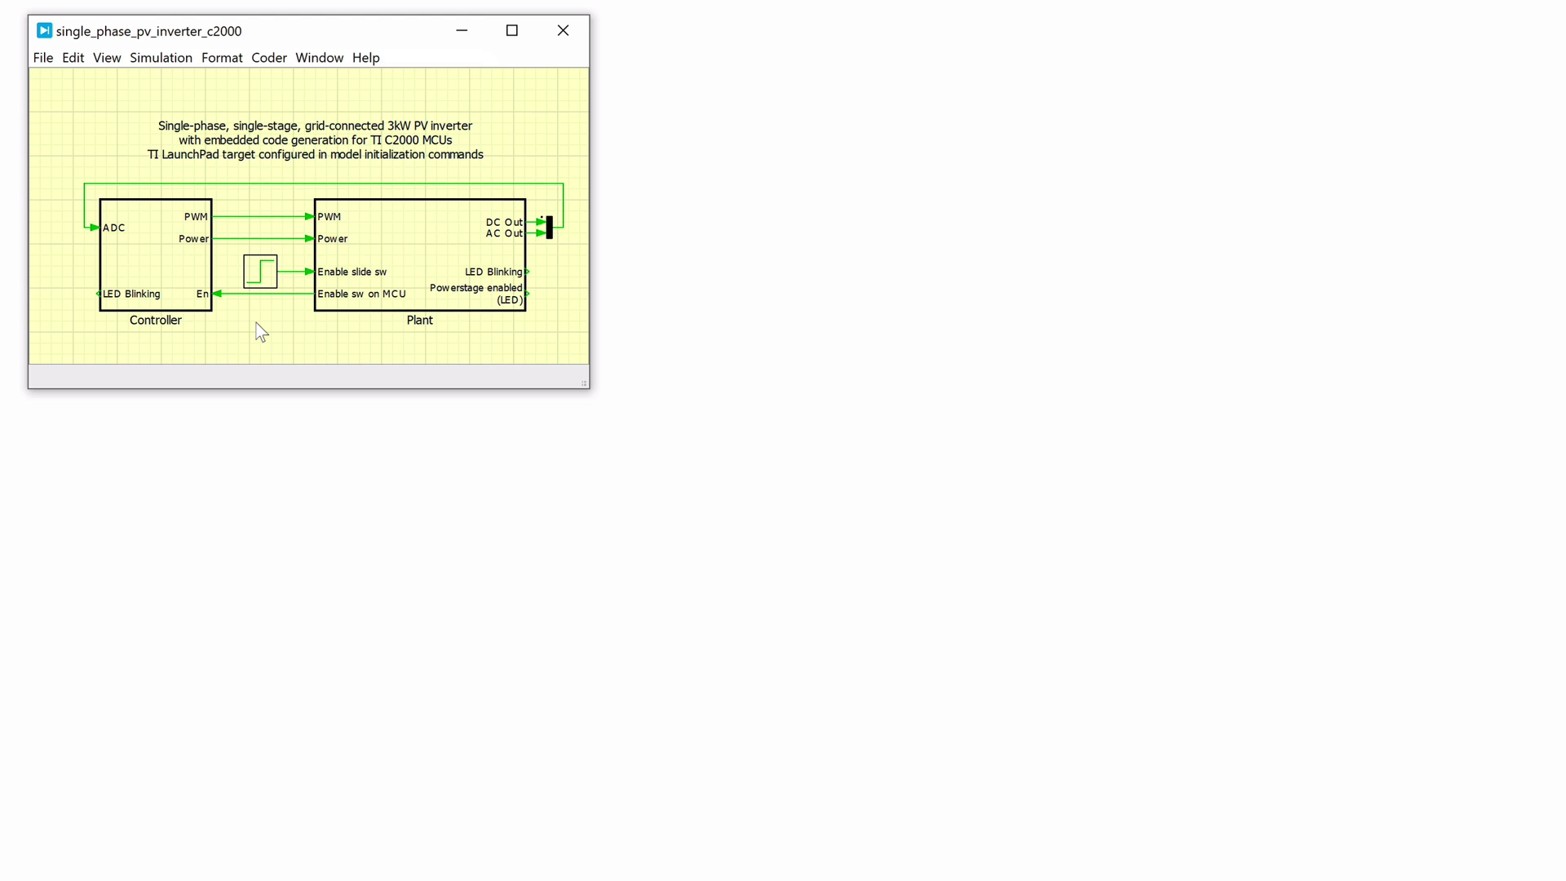
# Open the Plant and PV subsystems and inspect the I1 source, Sun port and u[1]/n gain.
pyautogui.doubleClick(408, 258)
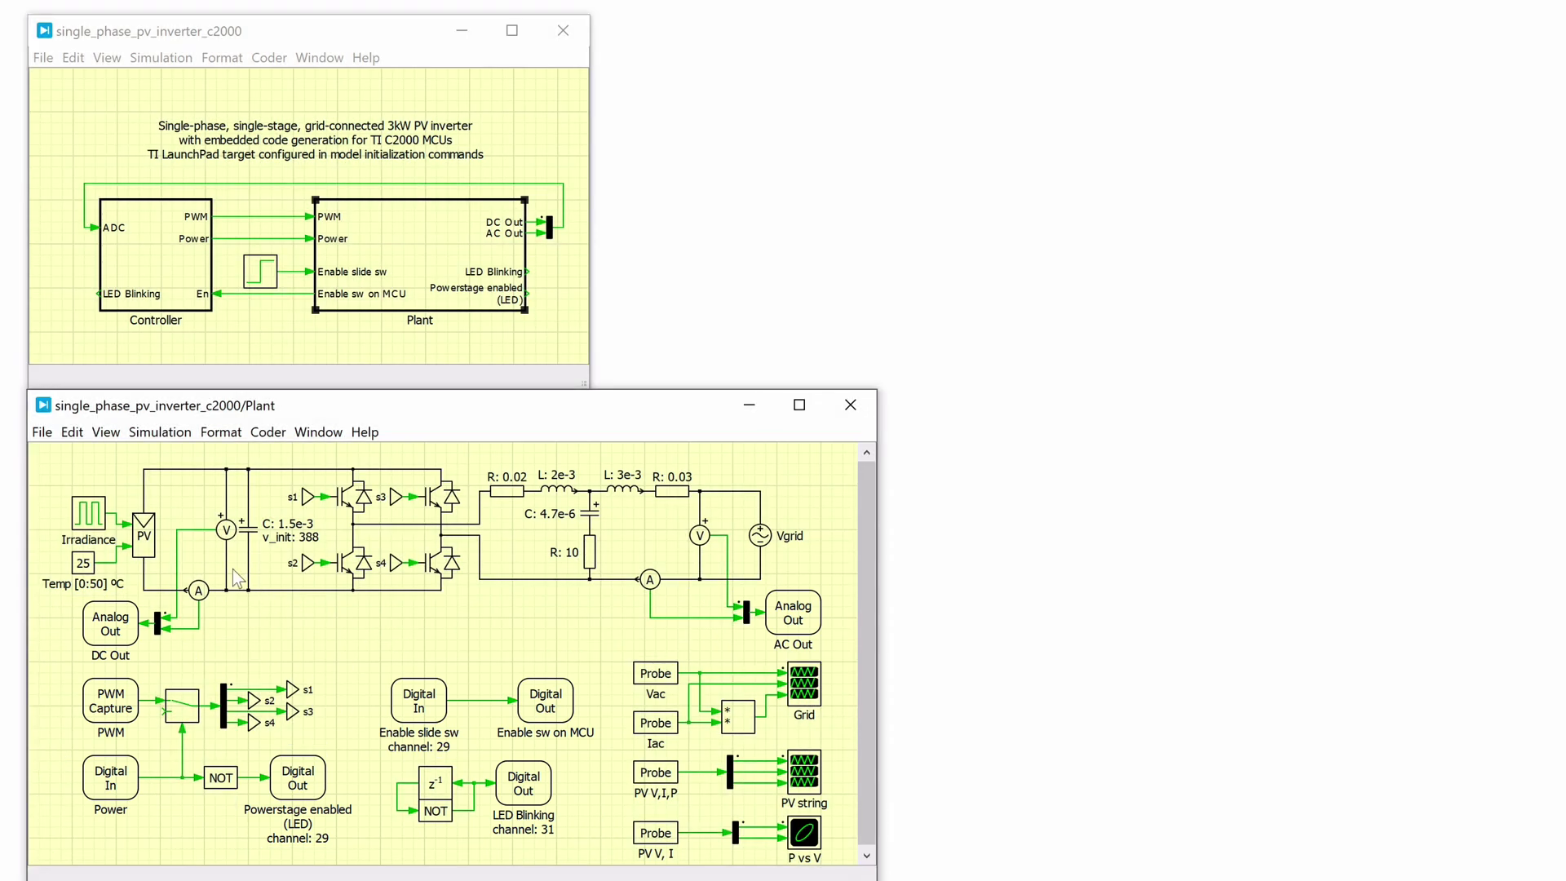
pyautogui.doubleClick(150, 541)
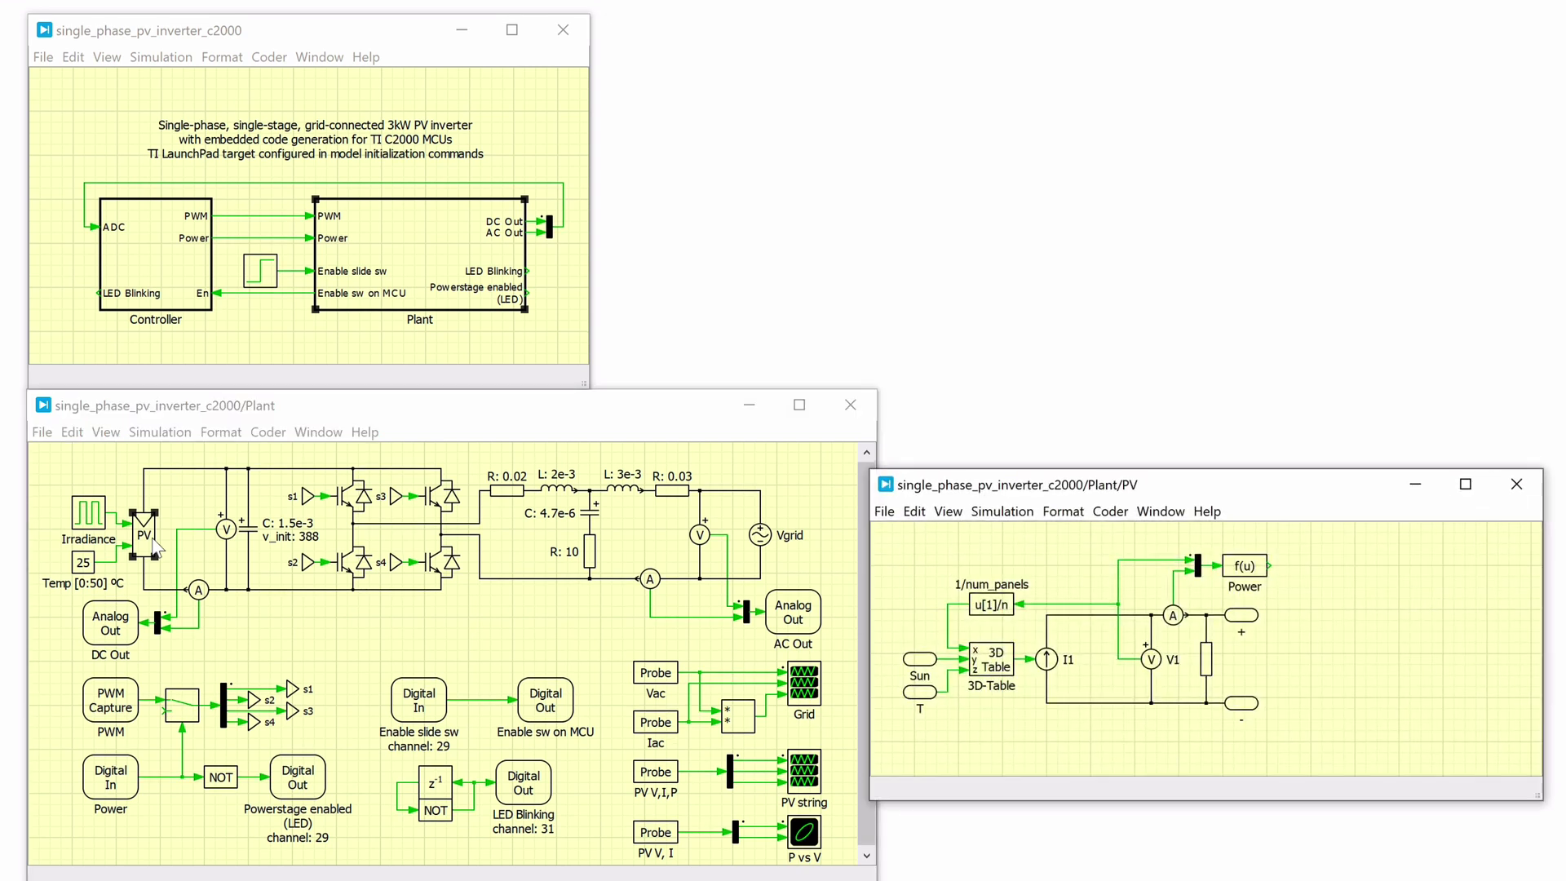
pyautogui.click(1047, 662)
pyautogui.click(905, 667)
pyautogui.click(997, 613)
# Inspect the 3D-Table parameters and the PV mask's initialization commands, then close both.
pyautogui.doubleClick(1005, 667)
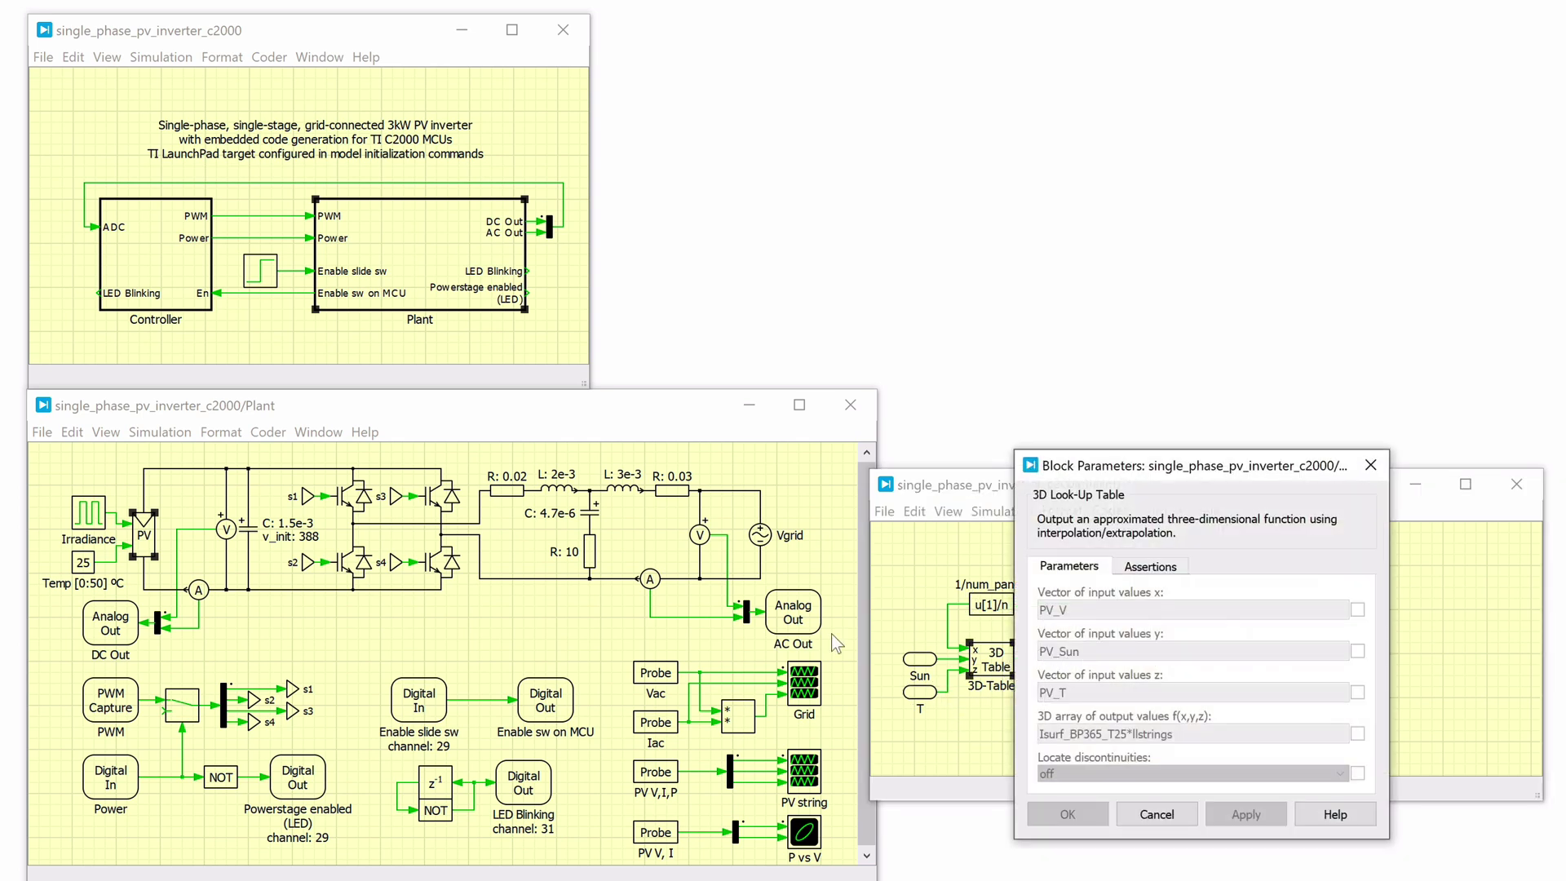
pyautogui.rightClick(147, 545)
pyautogui.moveTo(271, 672)
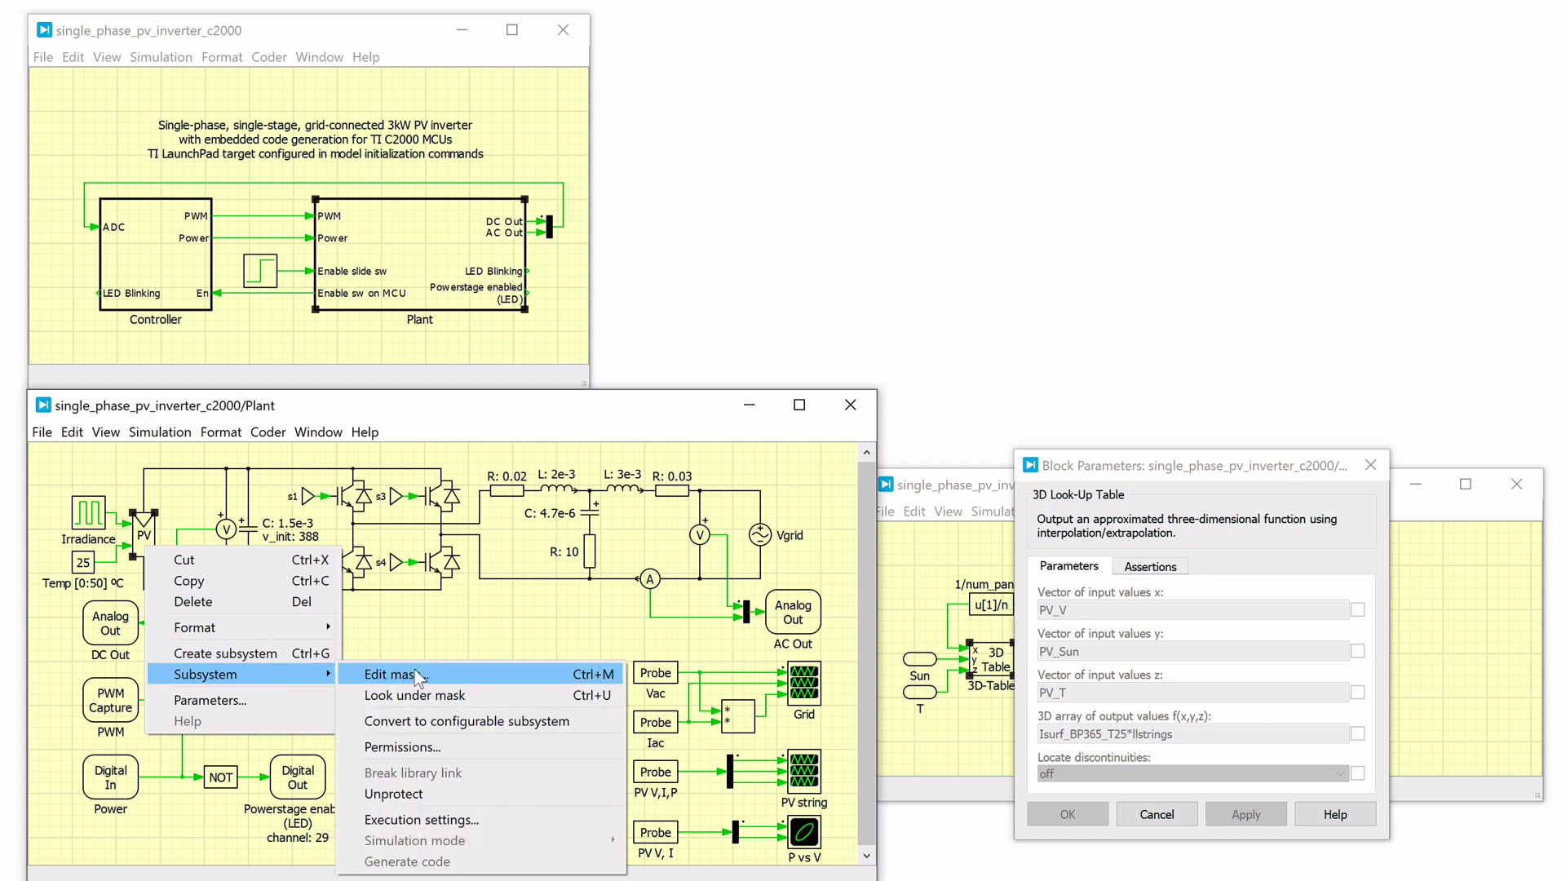
pyautogui.click(416, 673)
pyautogui.click(379, 501)
pyautogui.click(631, 556)
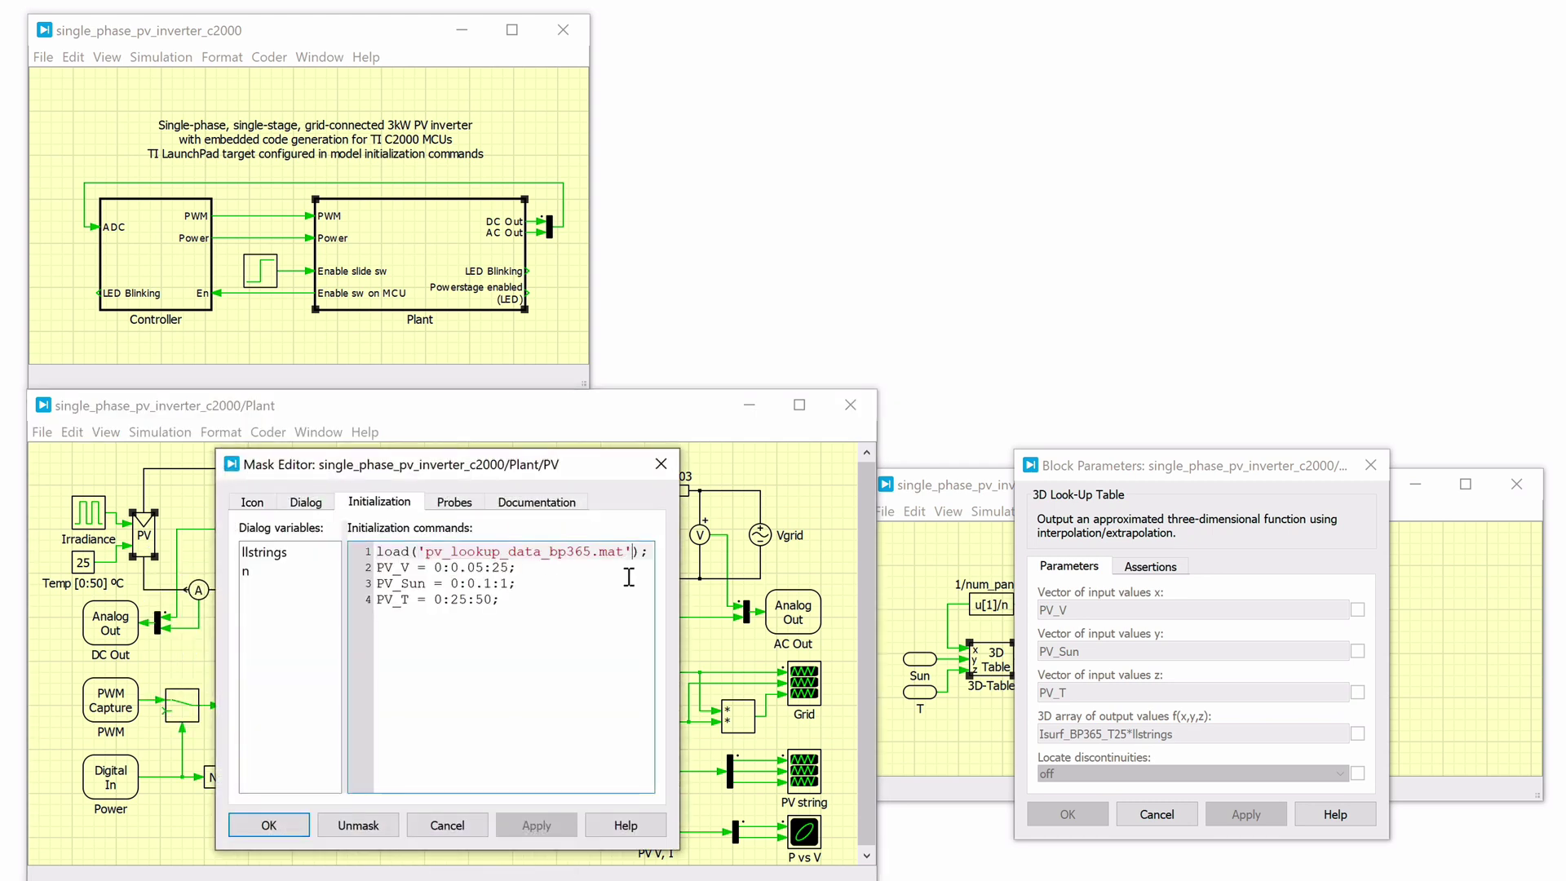
pyautogui.click(660, 464)
pyautogui.click(1370, 465)
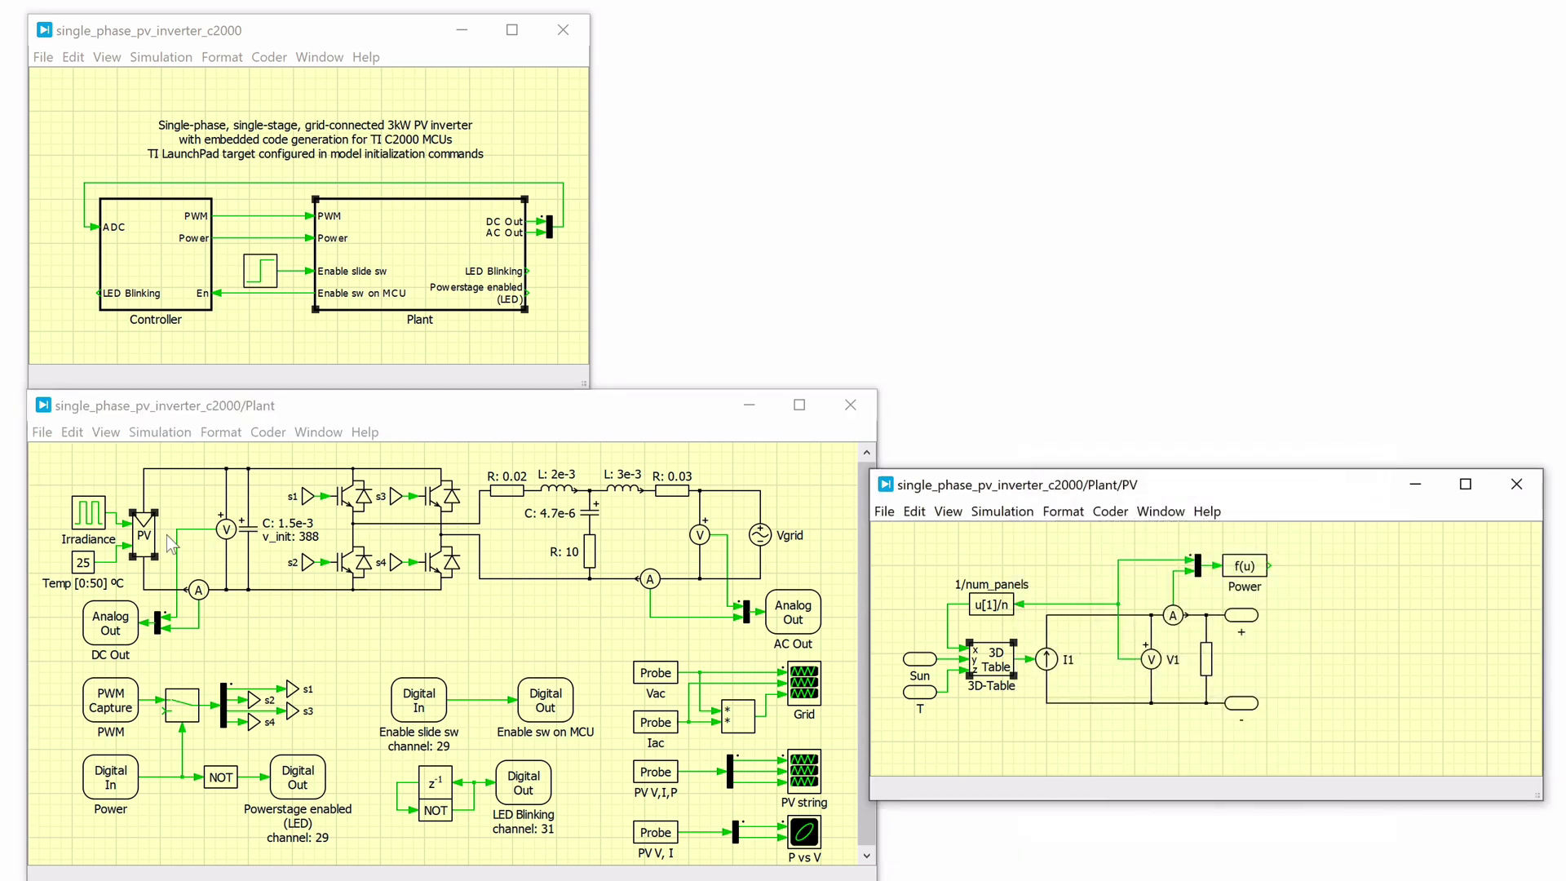
# Check the PV string parameters: 22 modules per string and 2 parallel strings.
pyautogui.doubleClick(145, 538)
pyautogui.click(472, 652)
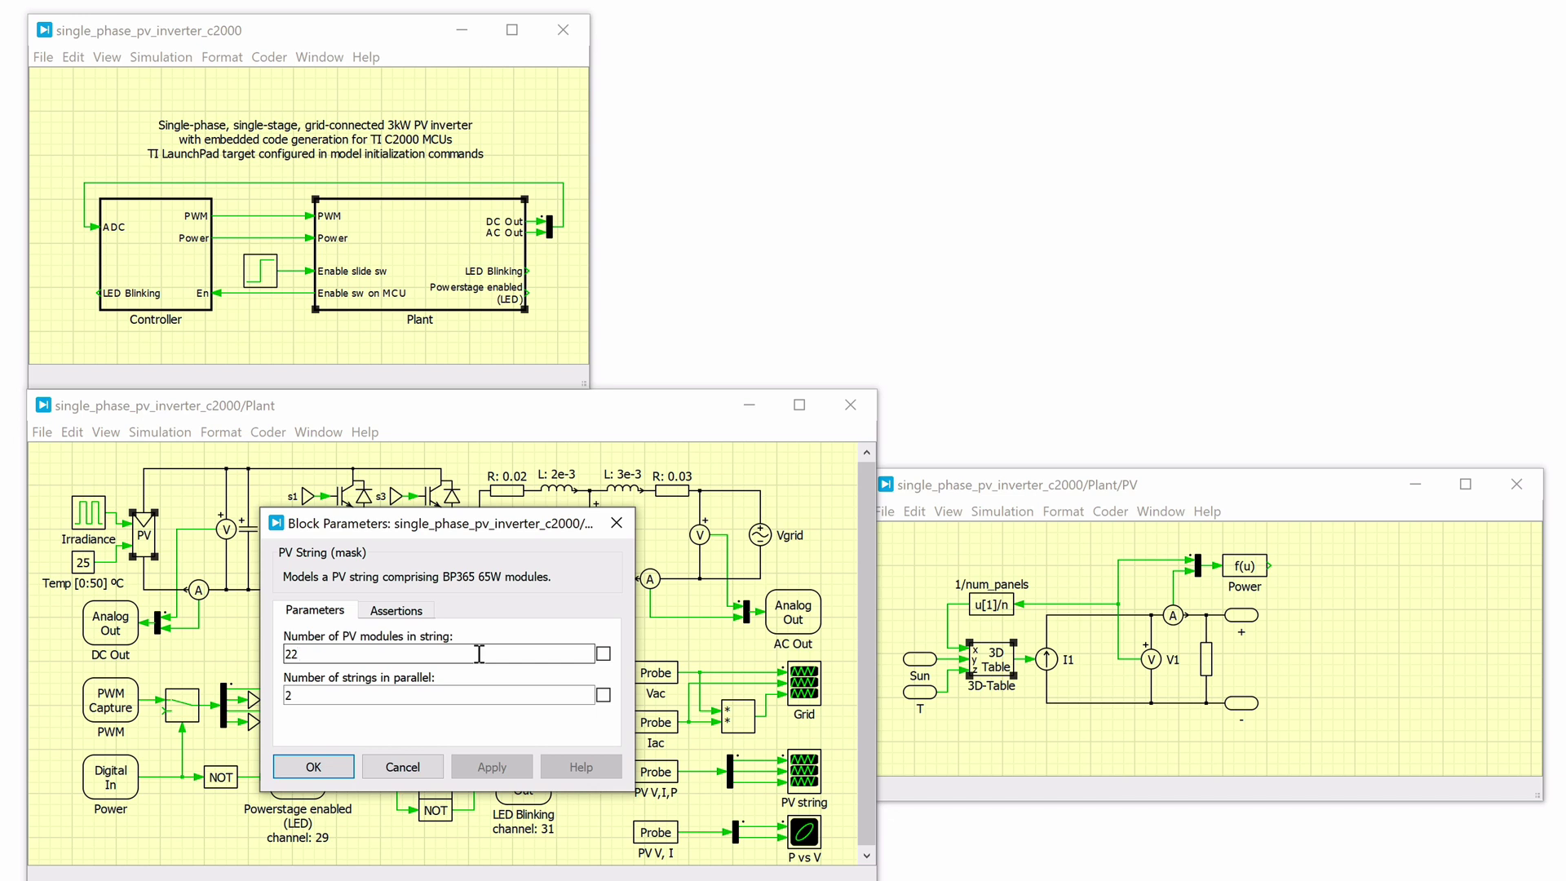
pyautogui.click(479, 695)
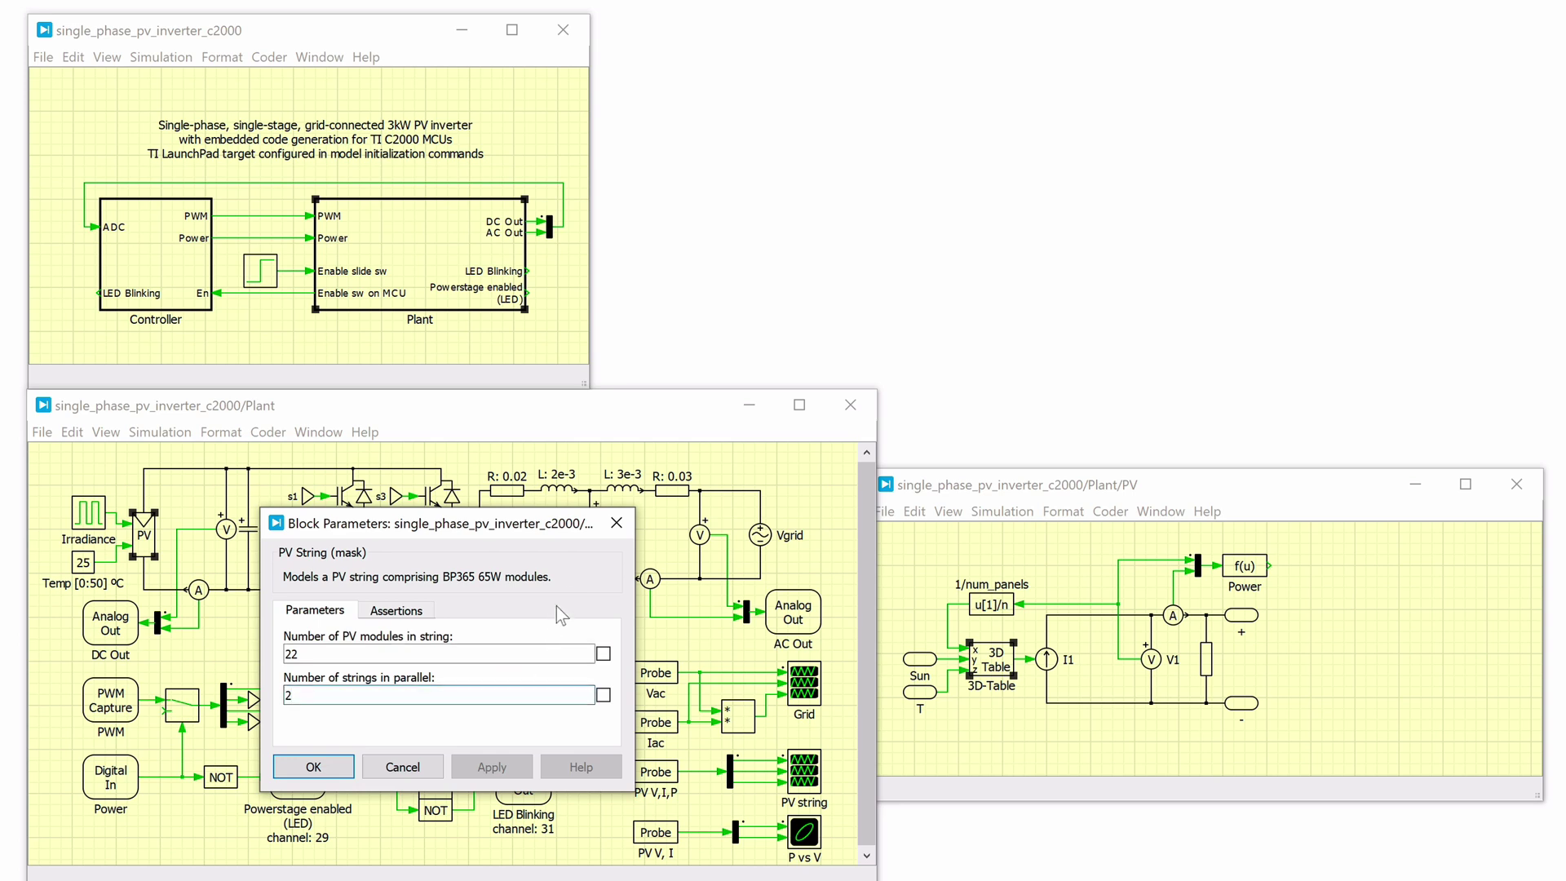
# Check the Irradiance pulse generator's 1/0.7 levels at 0.25 Hz, then close it and the PV window.
pyautogui.click(611, 535)
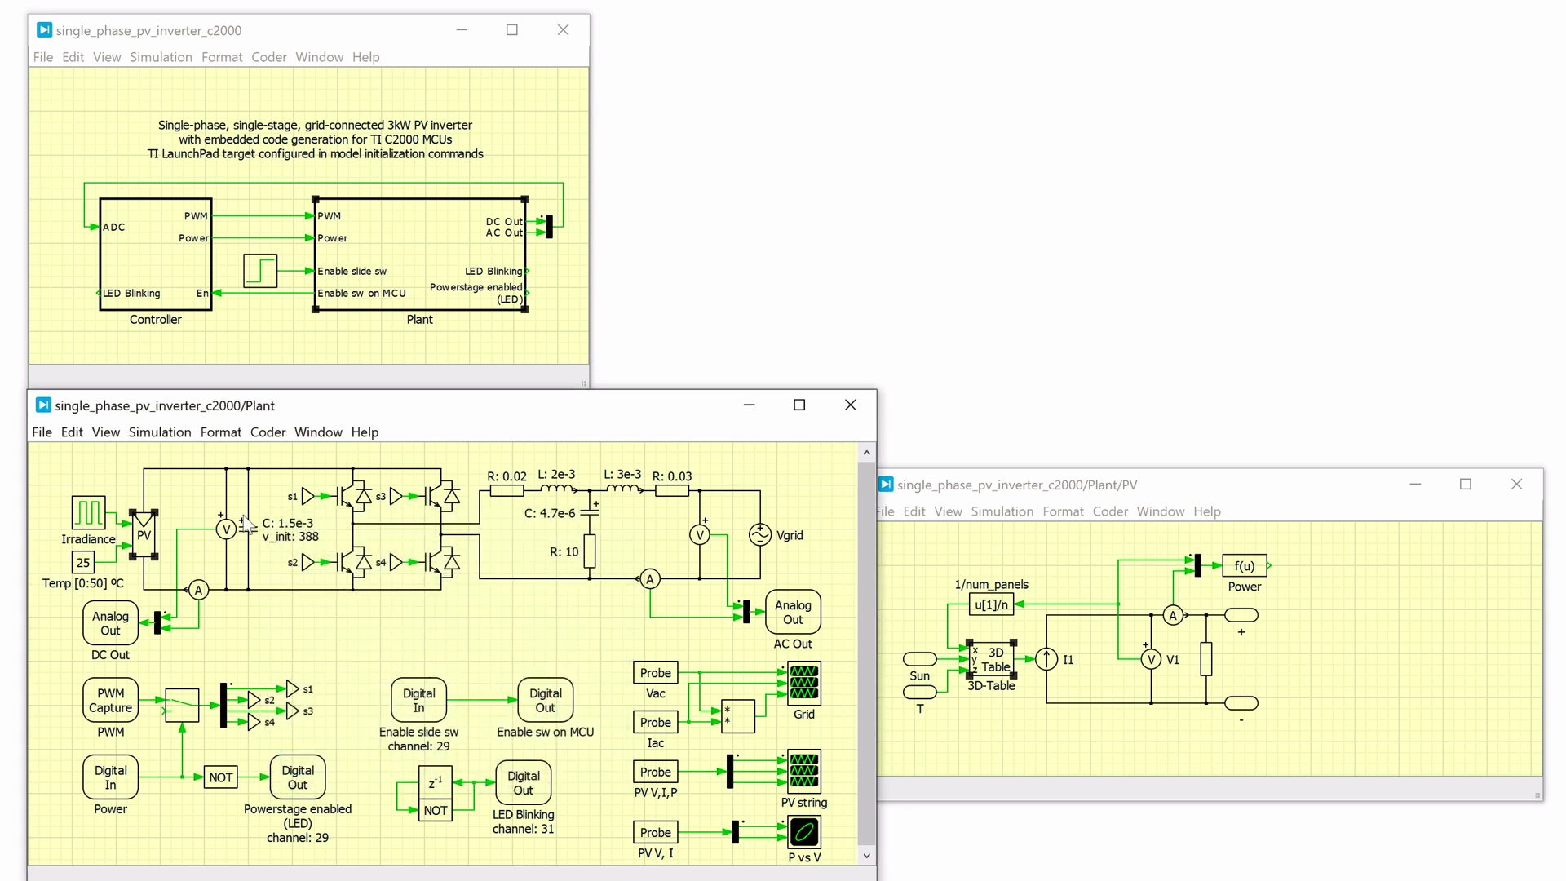
pyautogui.doubleClick(88, 512)
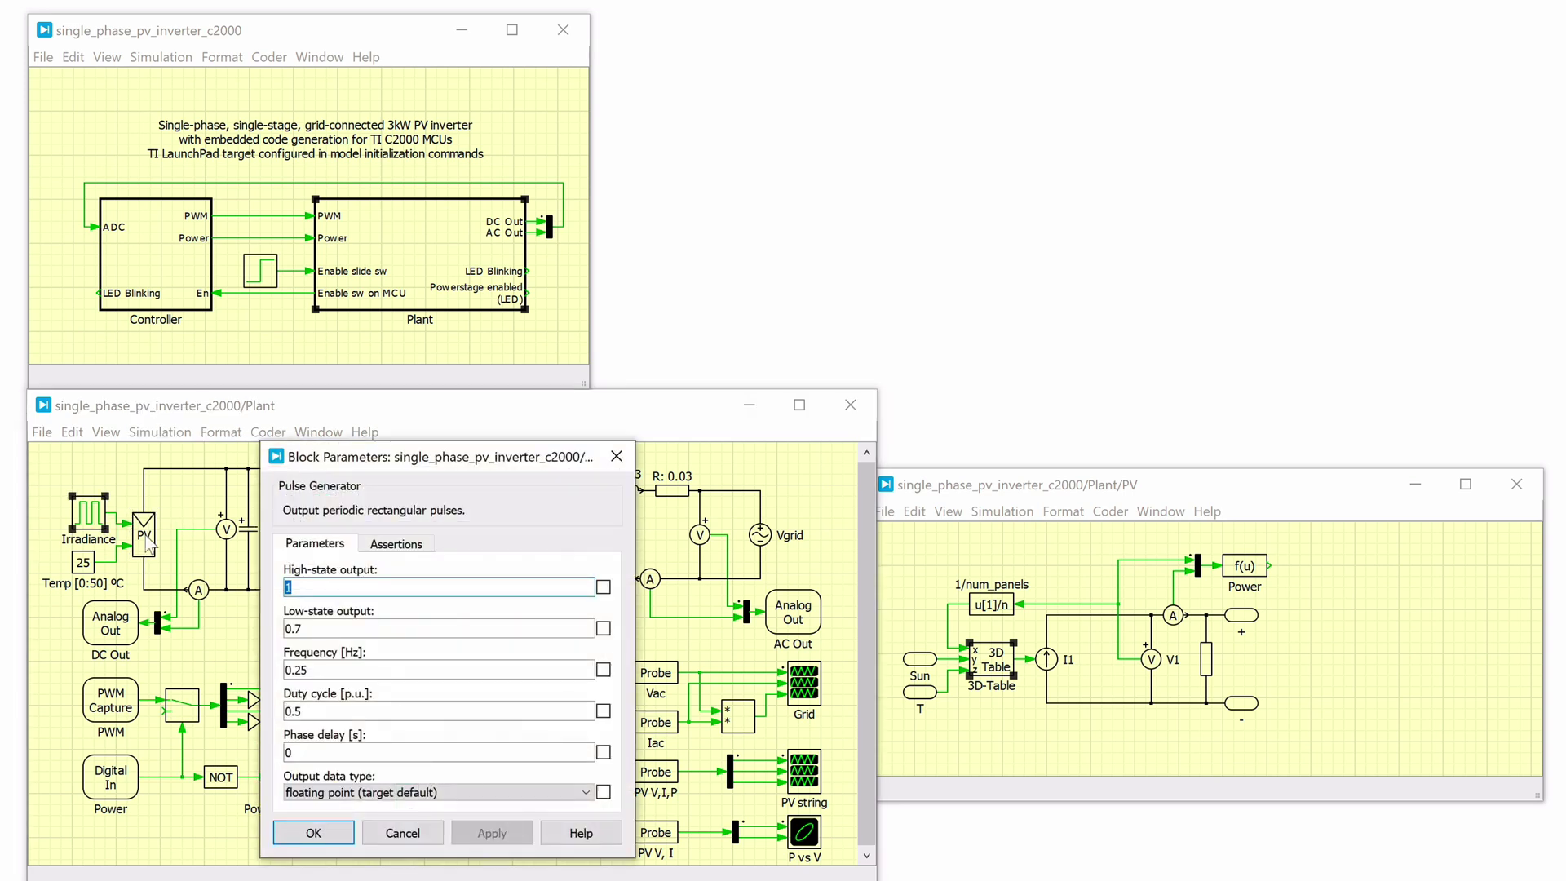
pyautogui.click(350, 586)
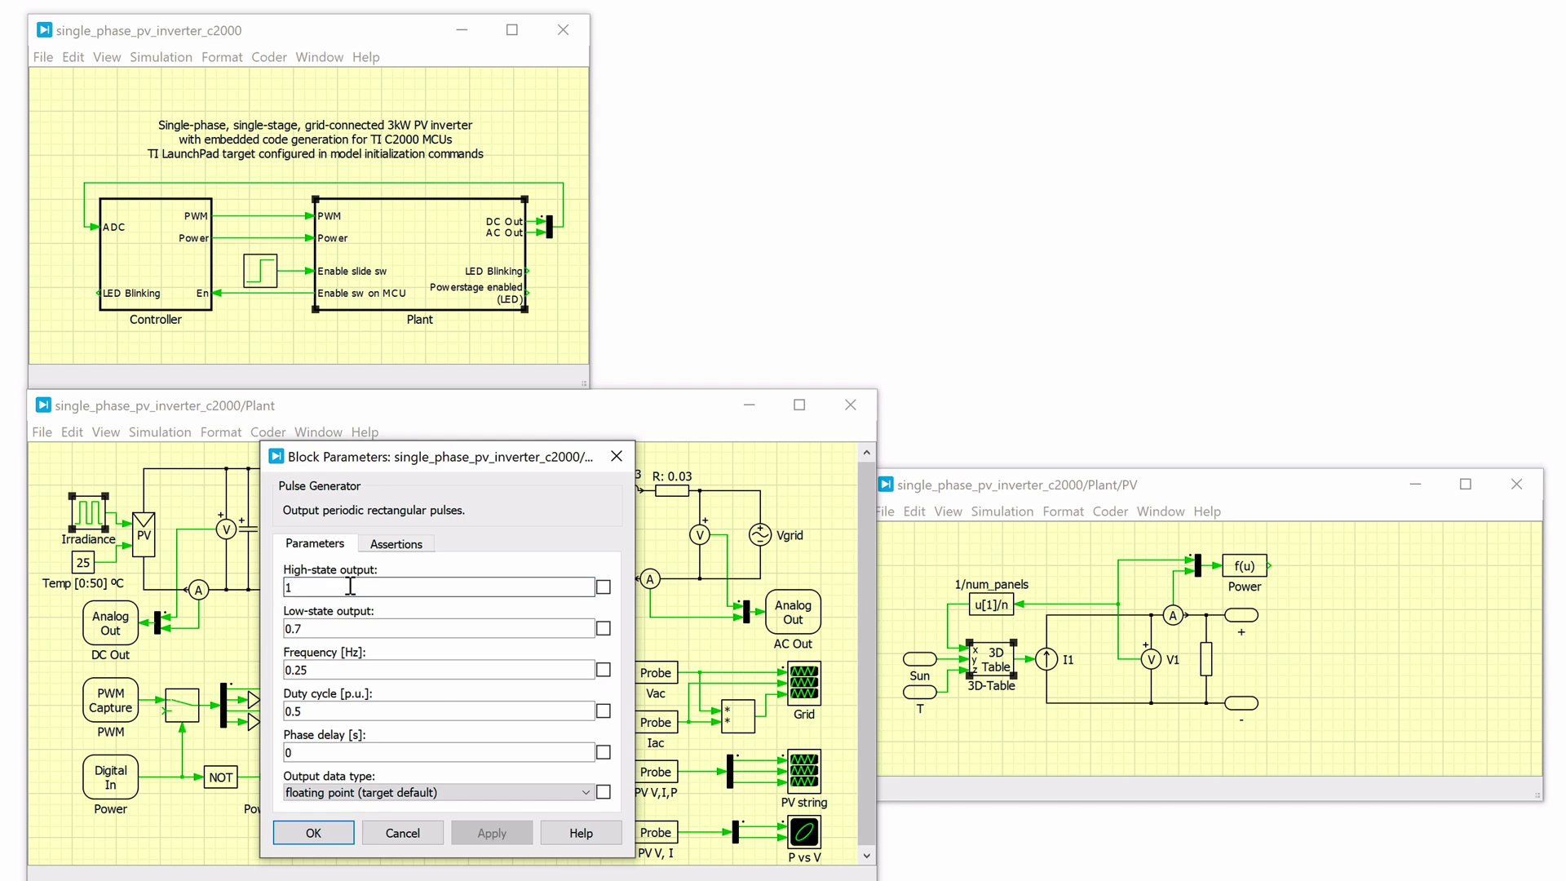
pyautogui.click(371, 626)
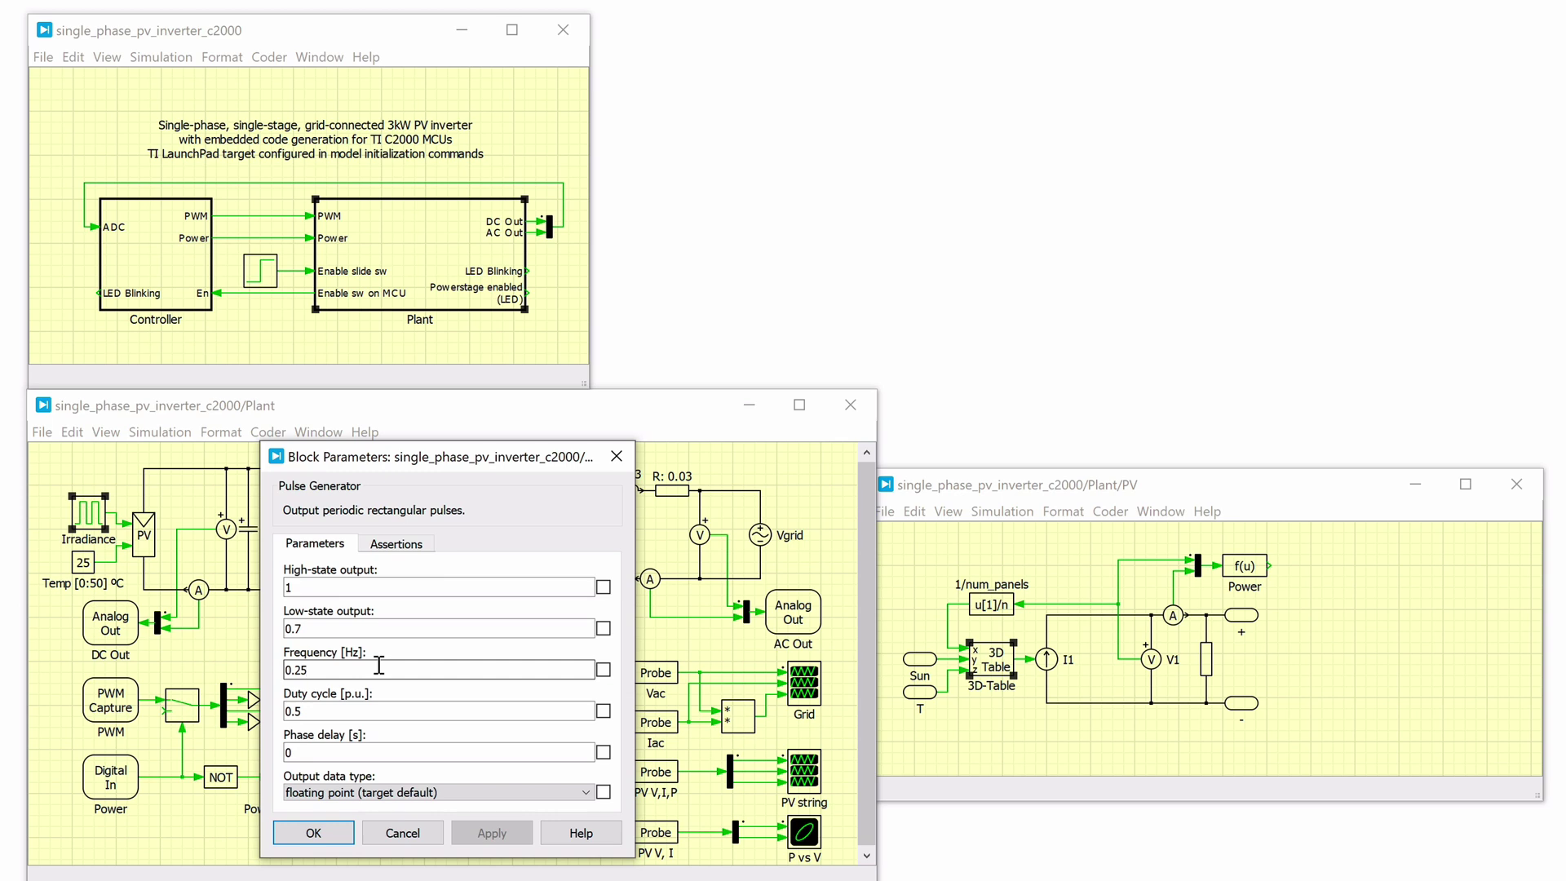
pyautogui.click(617, 456)
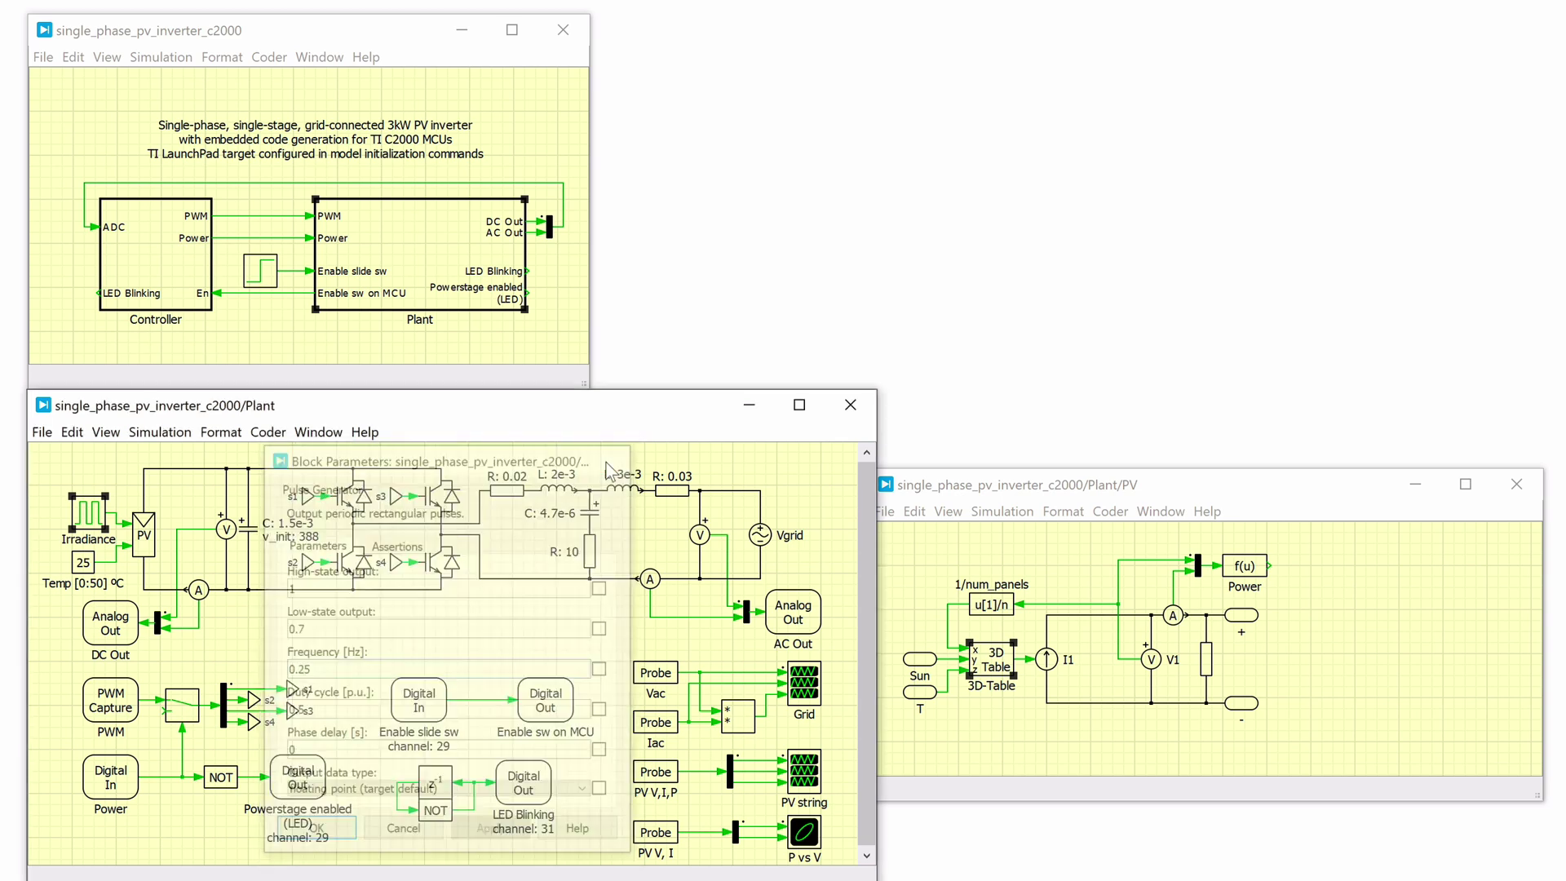
pyautogui.click(1516, 485)
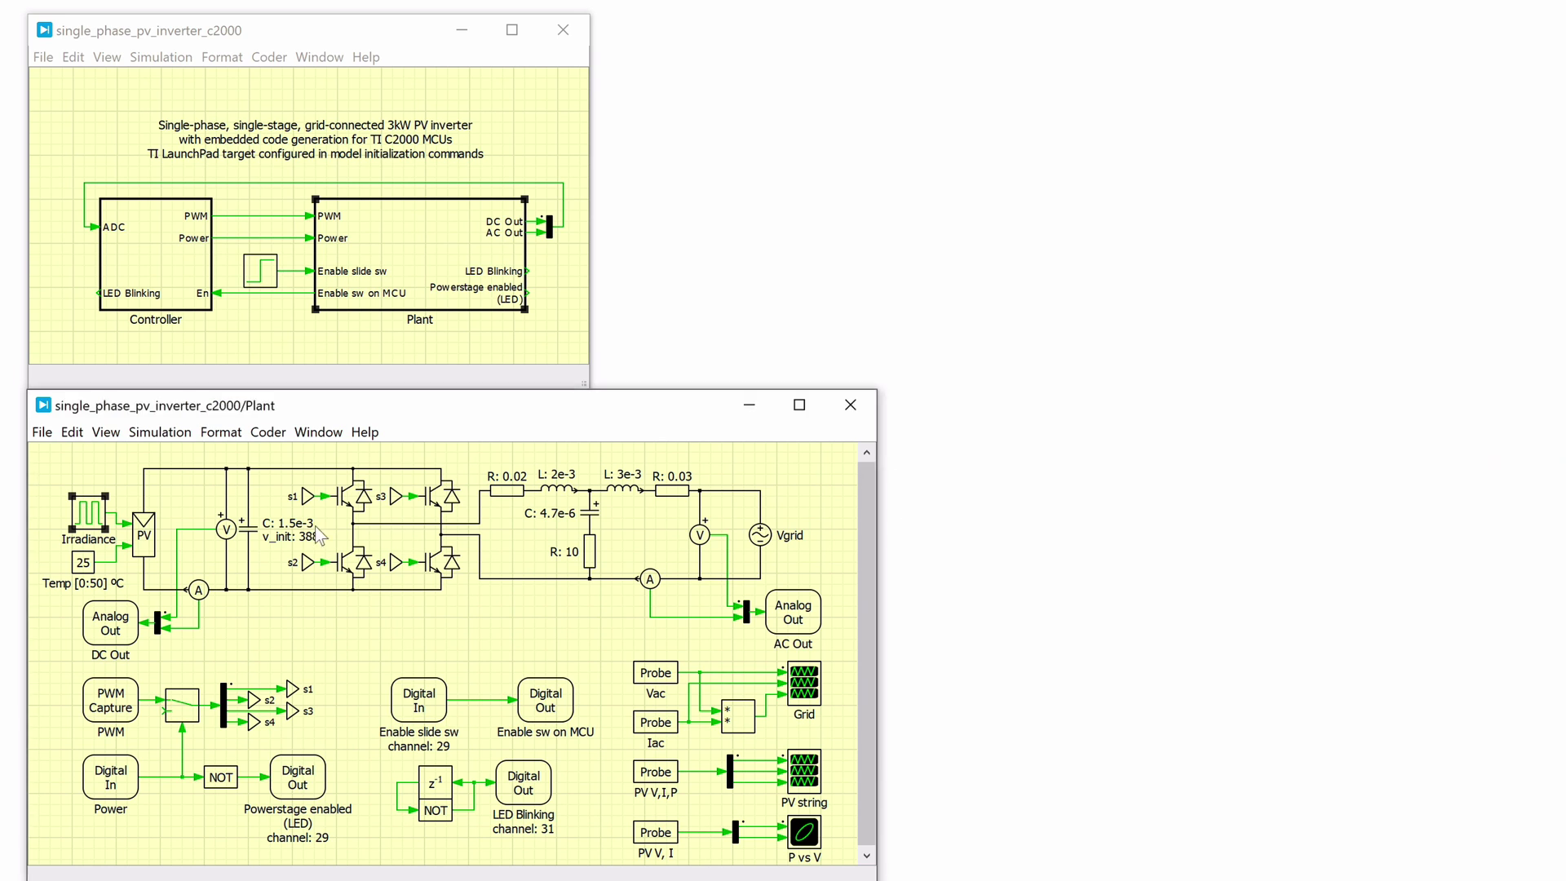
pyautogui.click(260, 538)
pyautogui.click(774, 547)
pyautogui.doubleClick(454, 554)
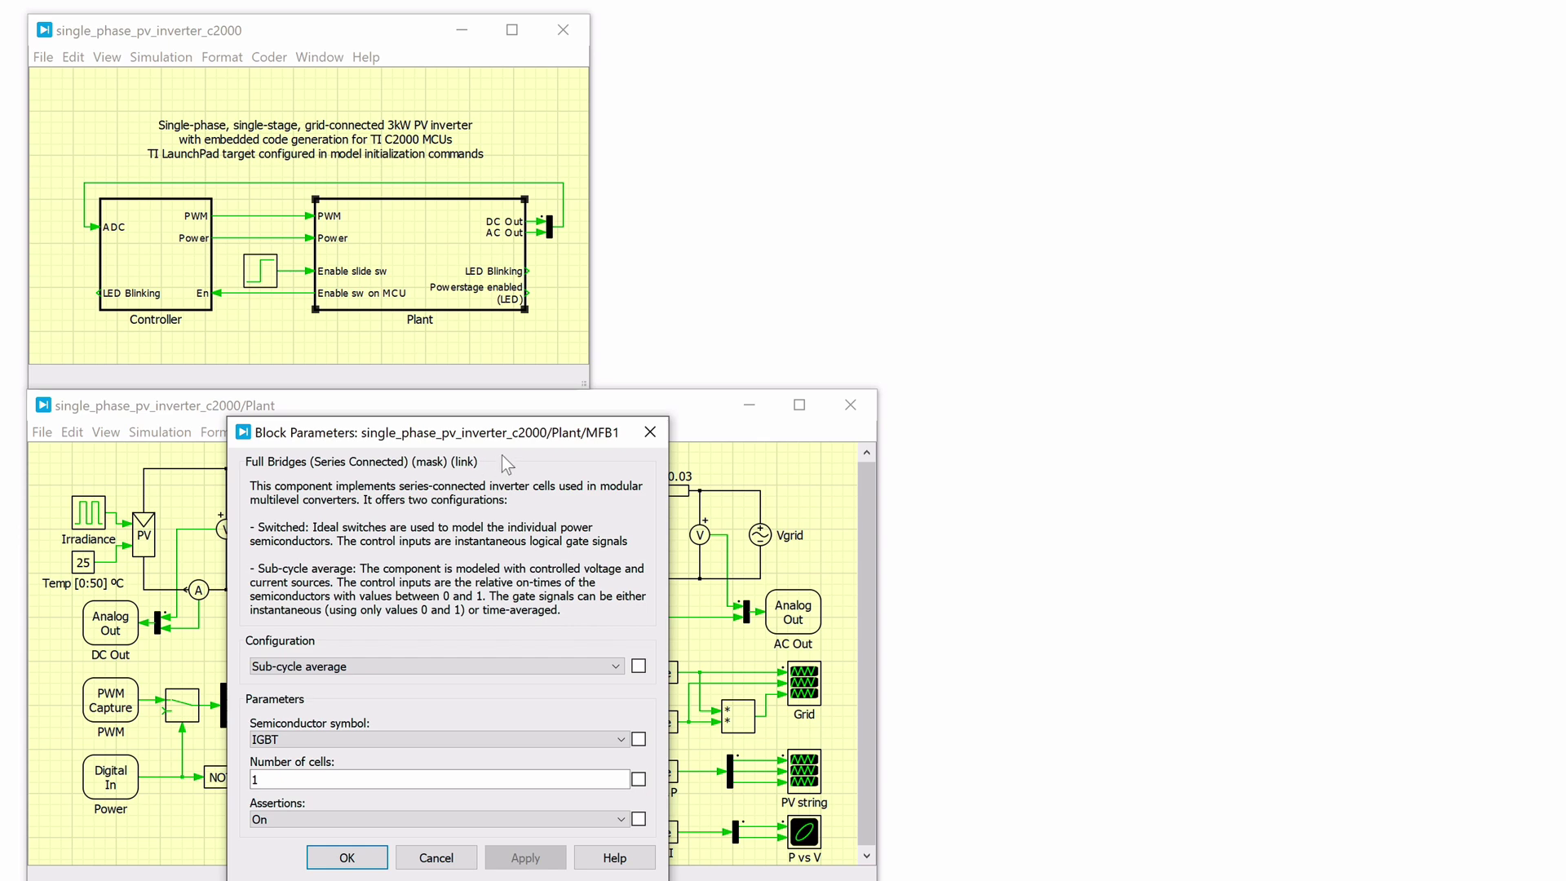
pyautogui.click(649, 432)
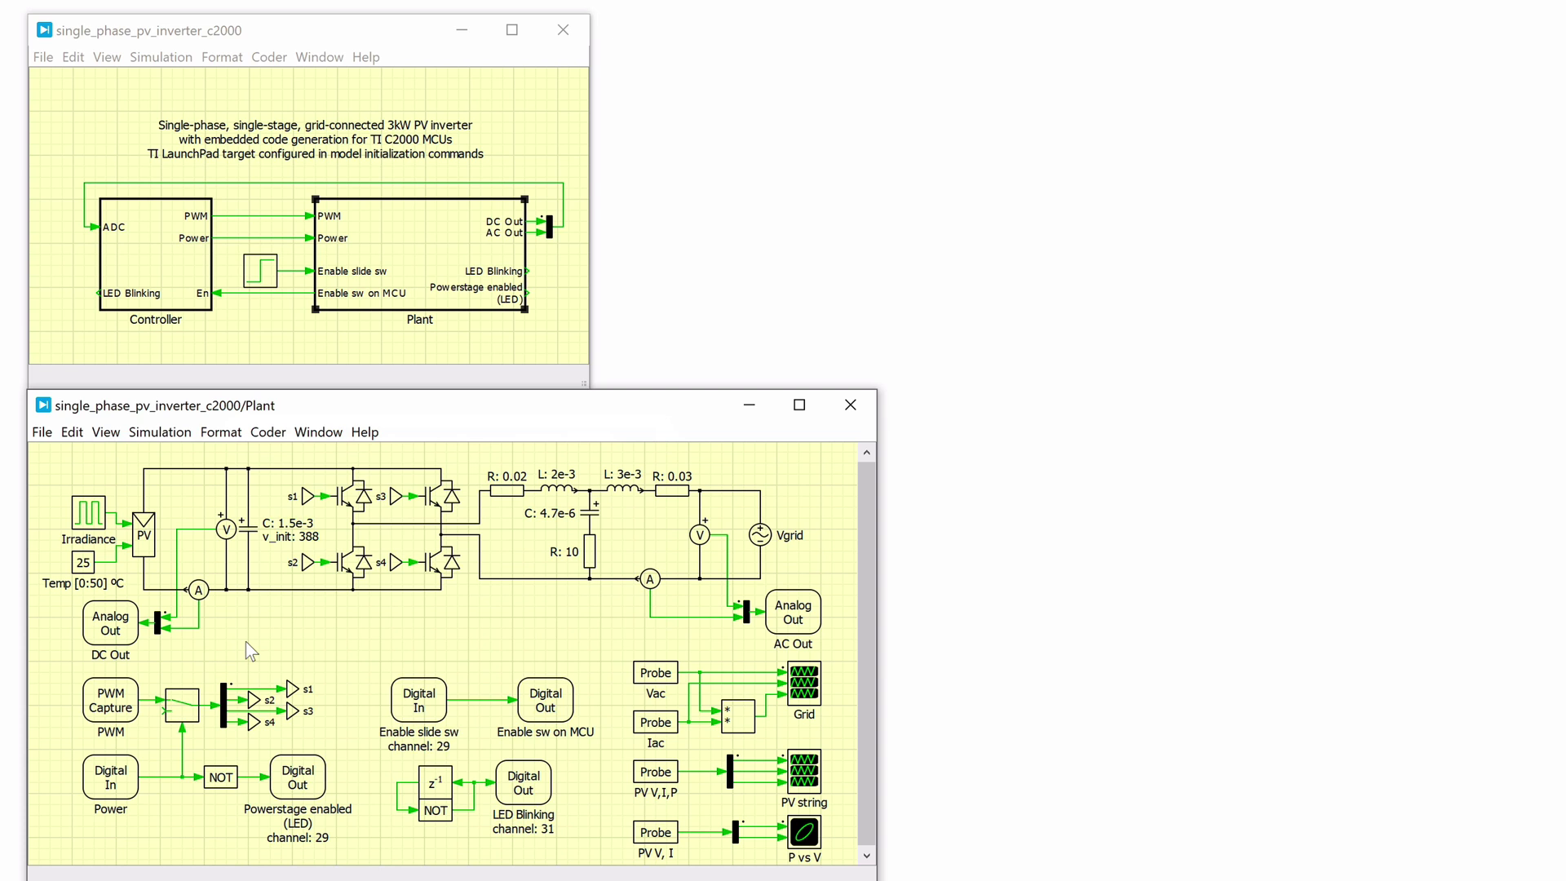
pyautogui.click(136, 700)
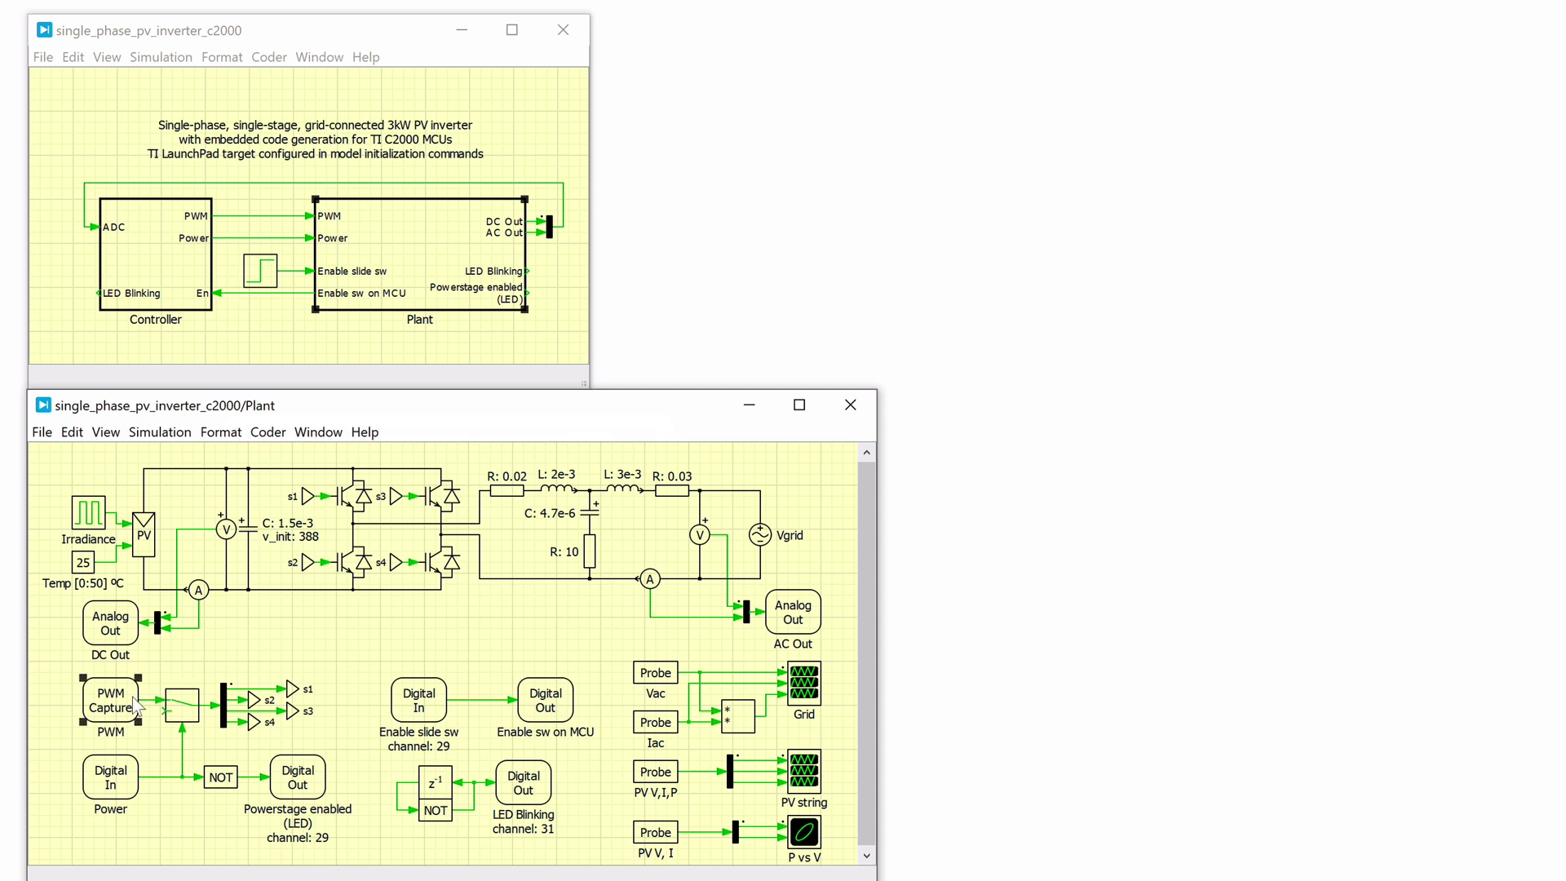
pyautogui.click(136, 653)
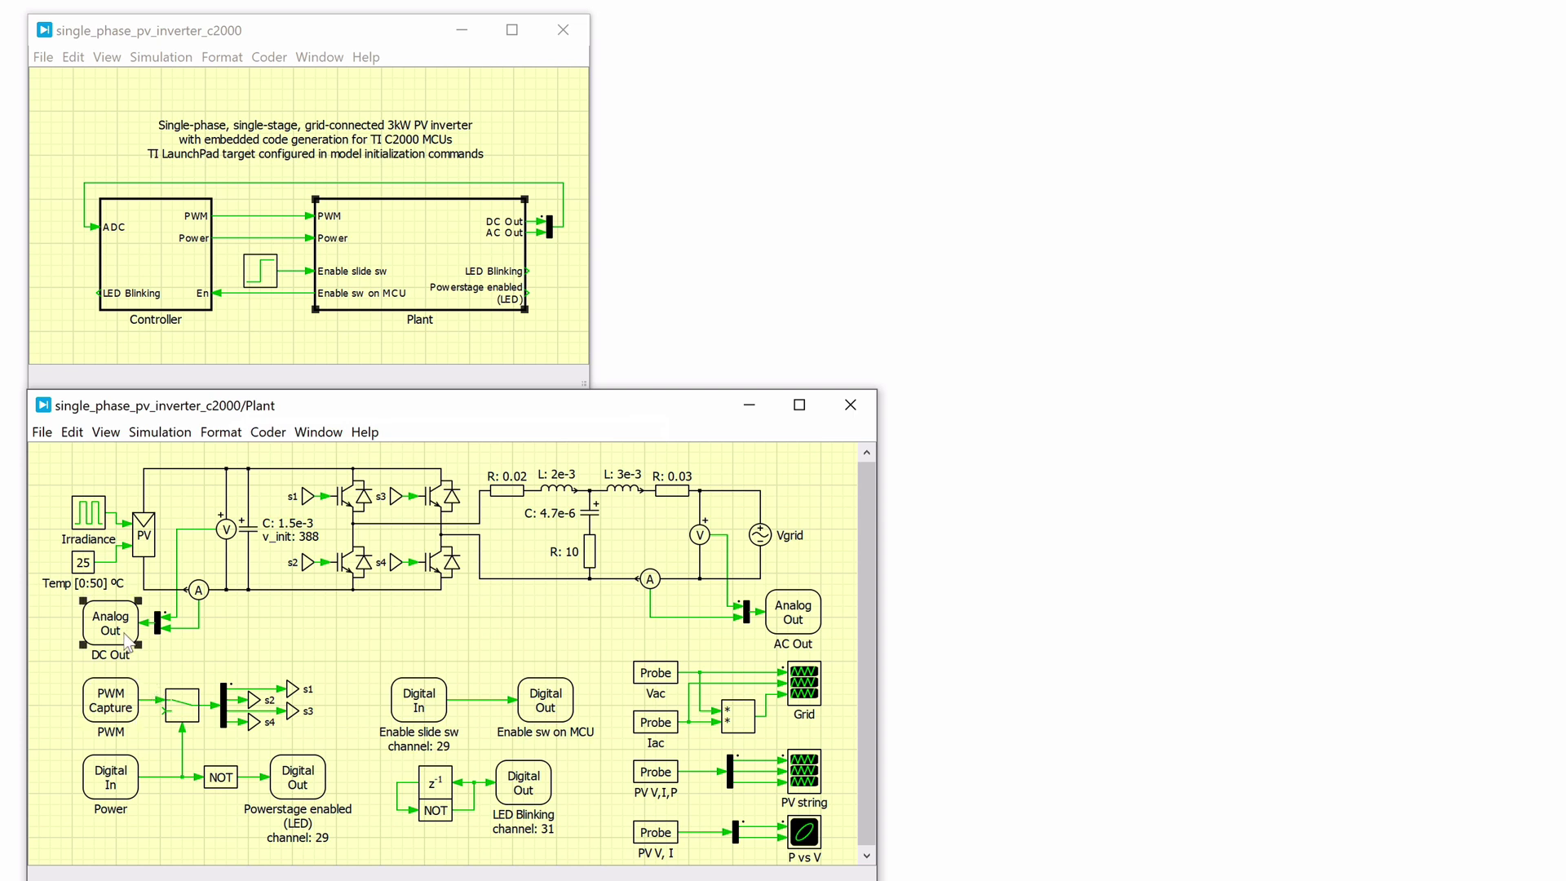
pyautogui.click(798, 634)
pyautogui.doubleClick(816, 628)
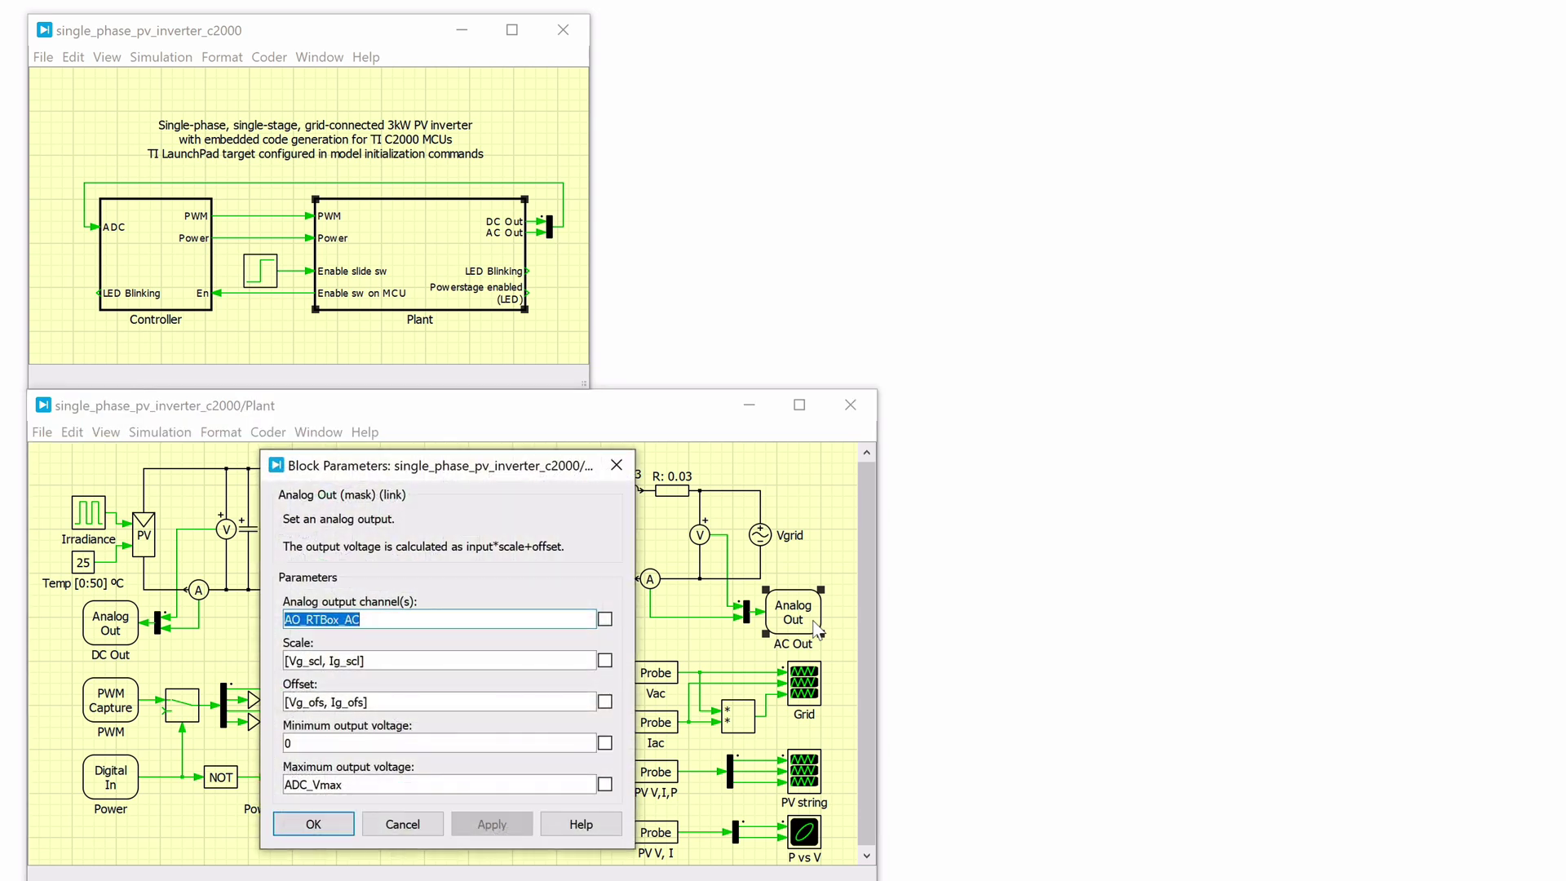
pyautogui.click(544, 641)
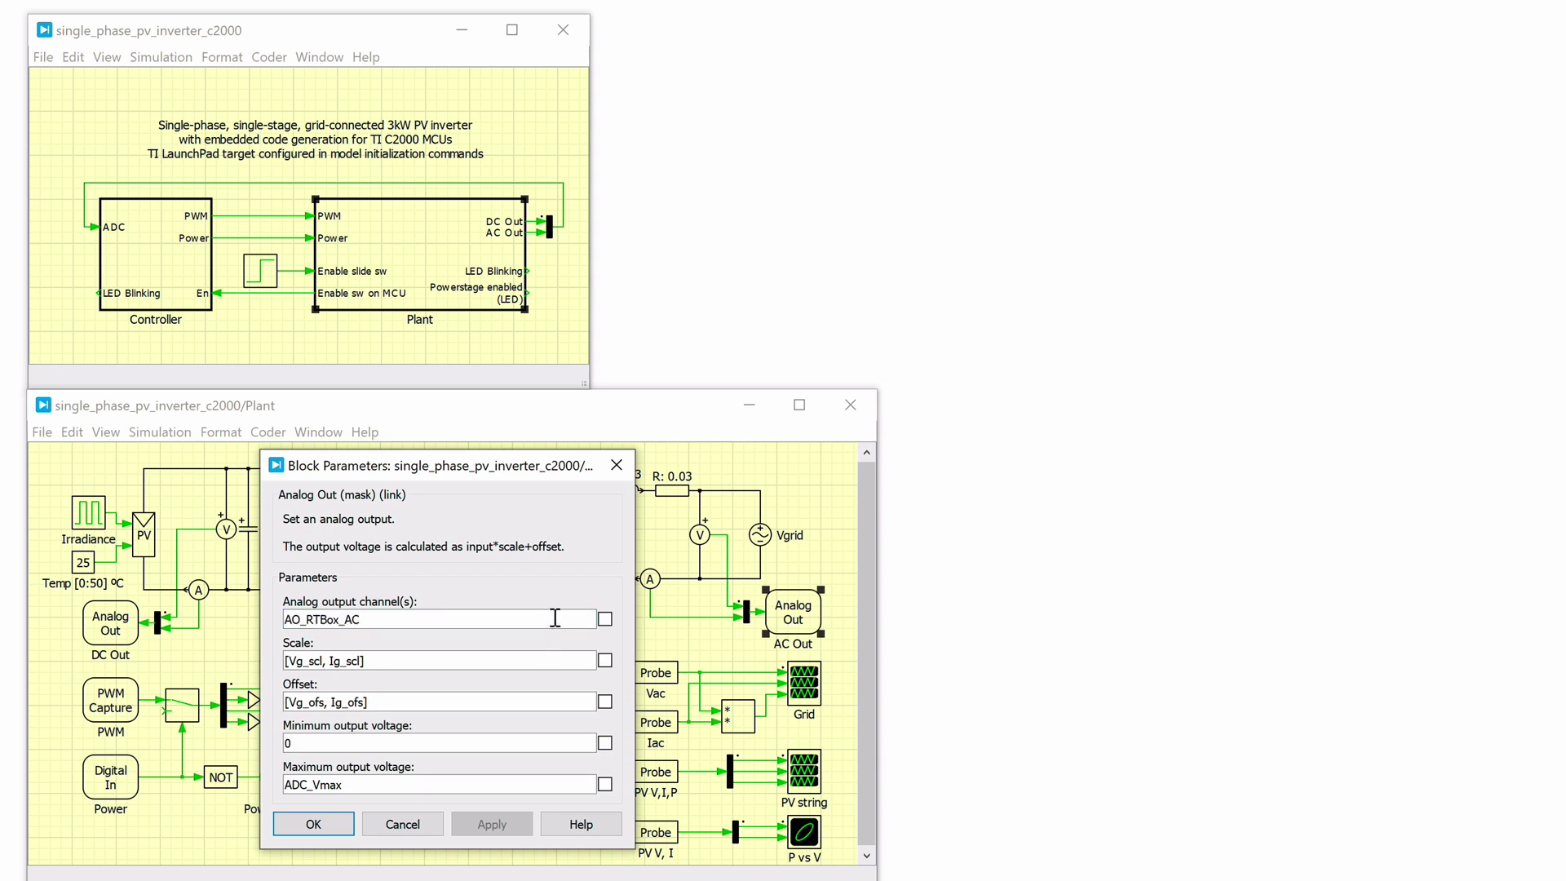
pyautogui.click(617, 465)
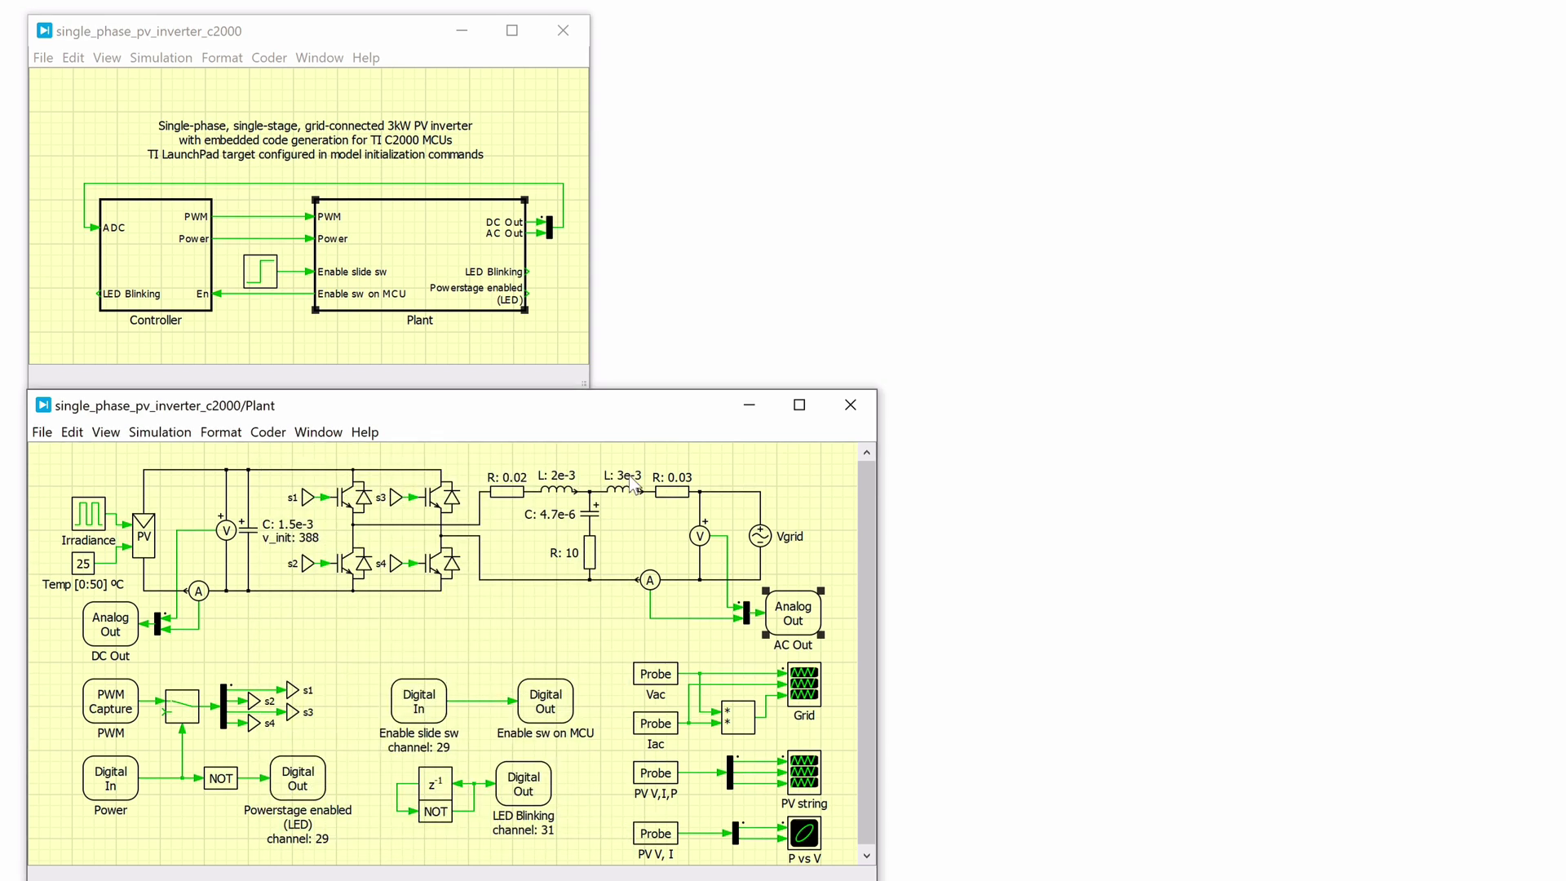
pyautogui.click(183, 435)
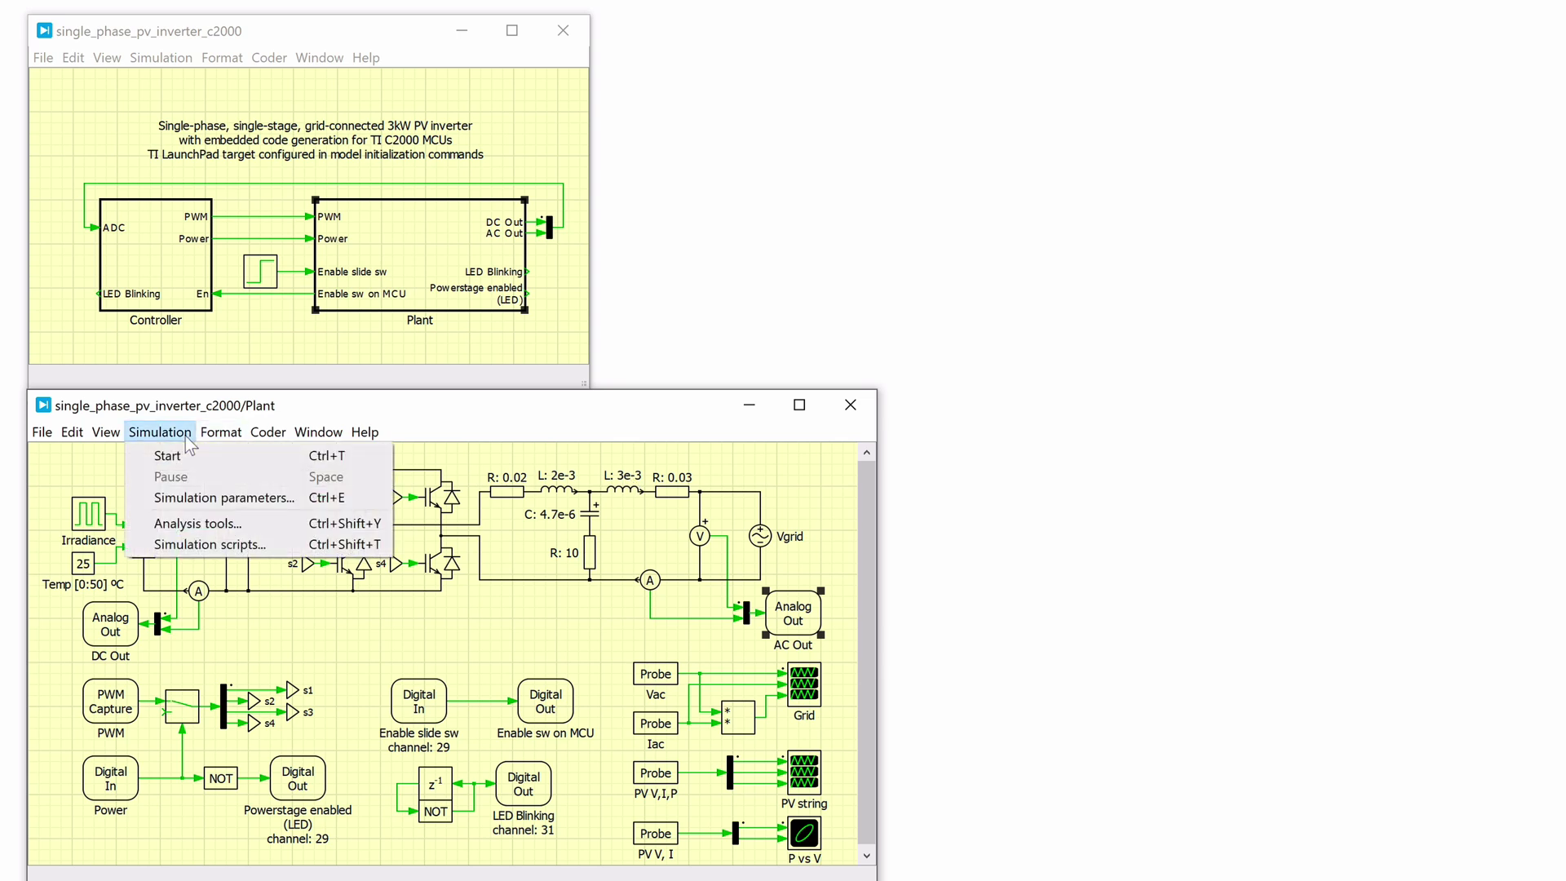
pyautogui.click(277, 497)
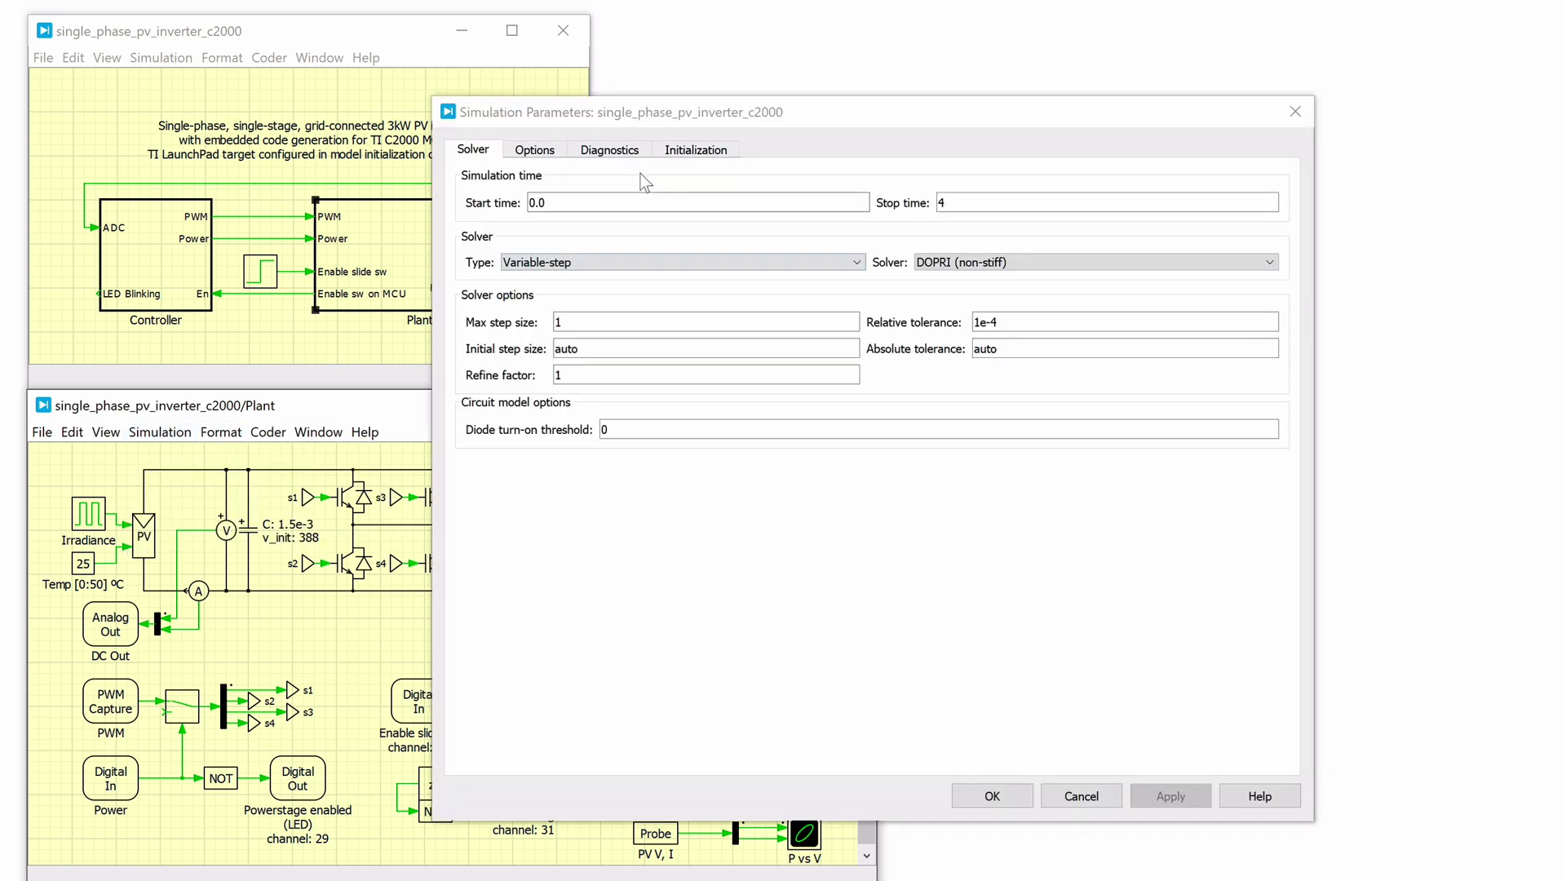
pyautogui.click(664, 155)
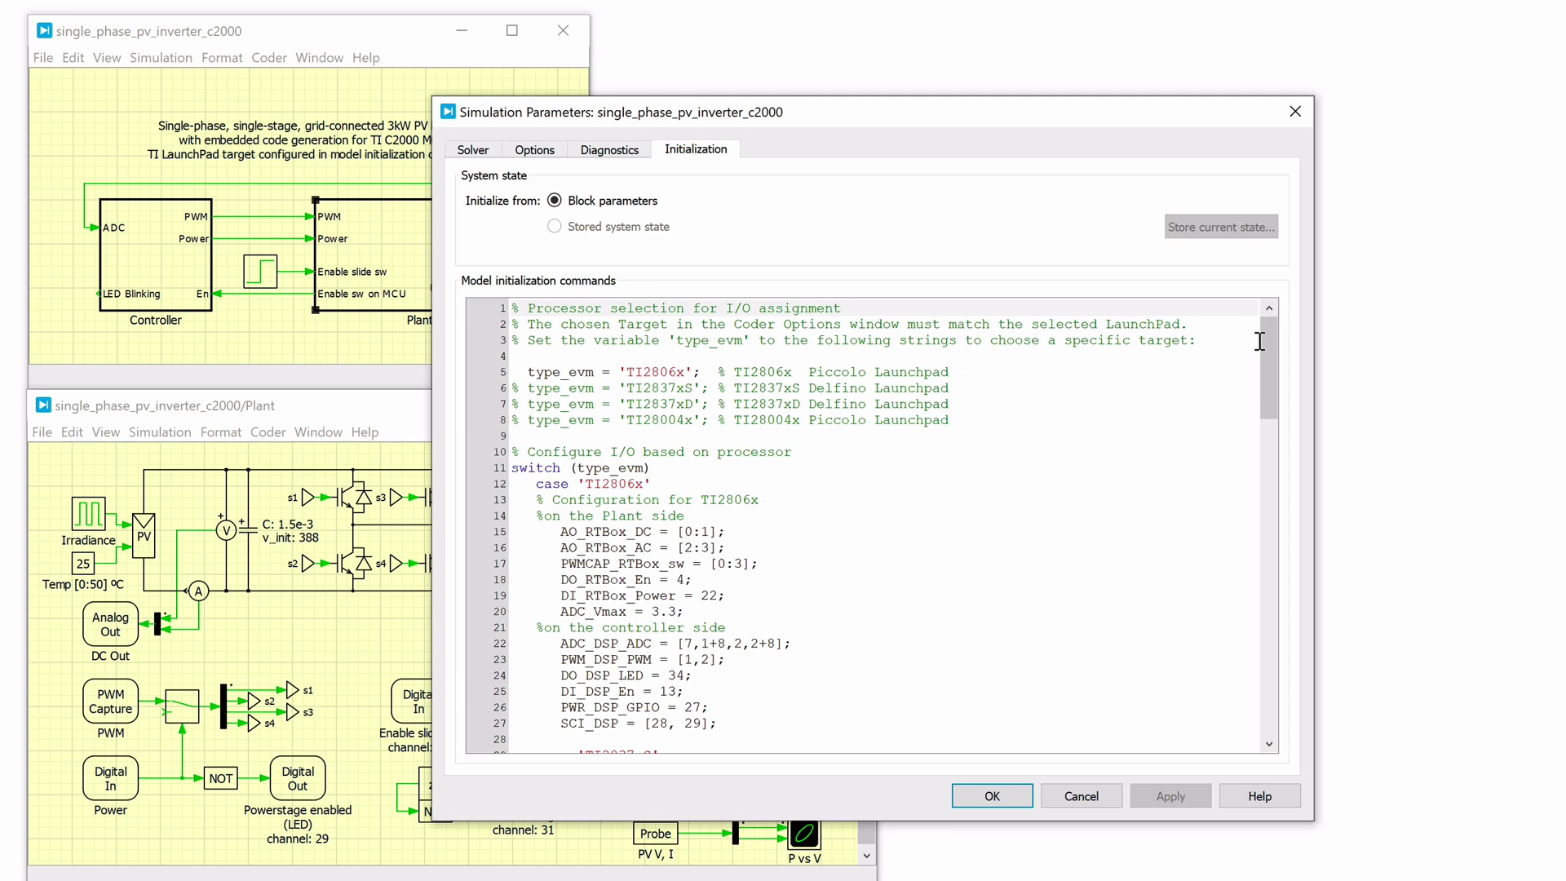
pyautogui.moveTo(1269, 392); pyautogui.dragTo(1279, 692)
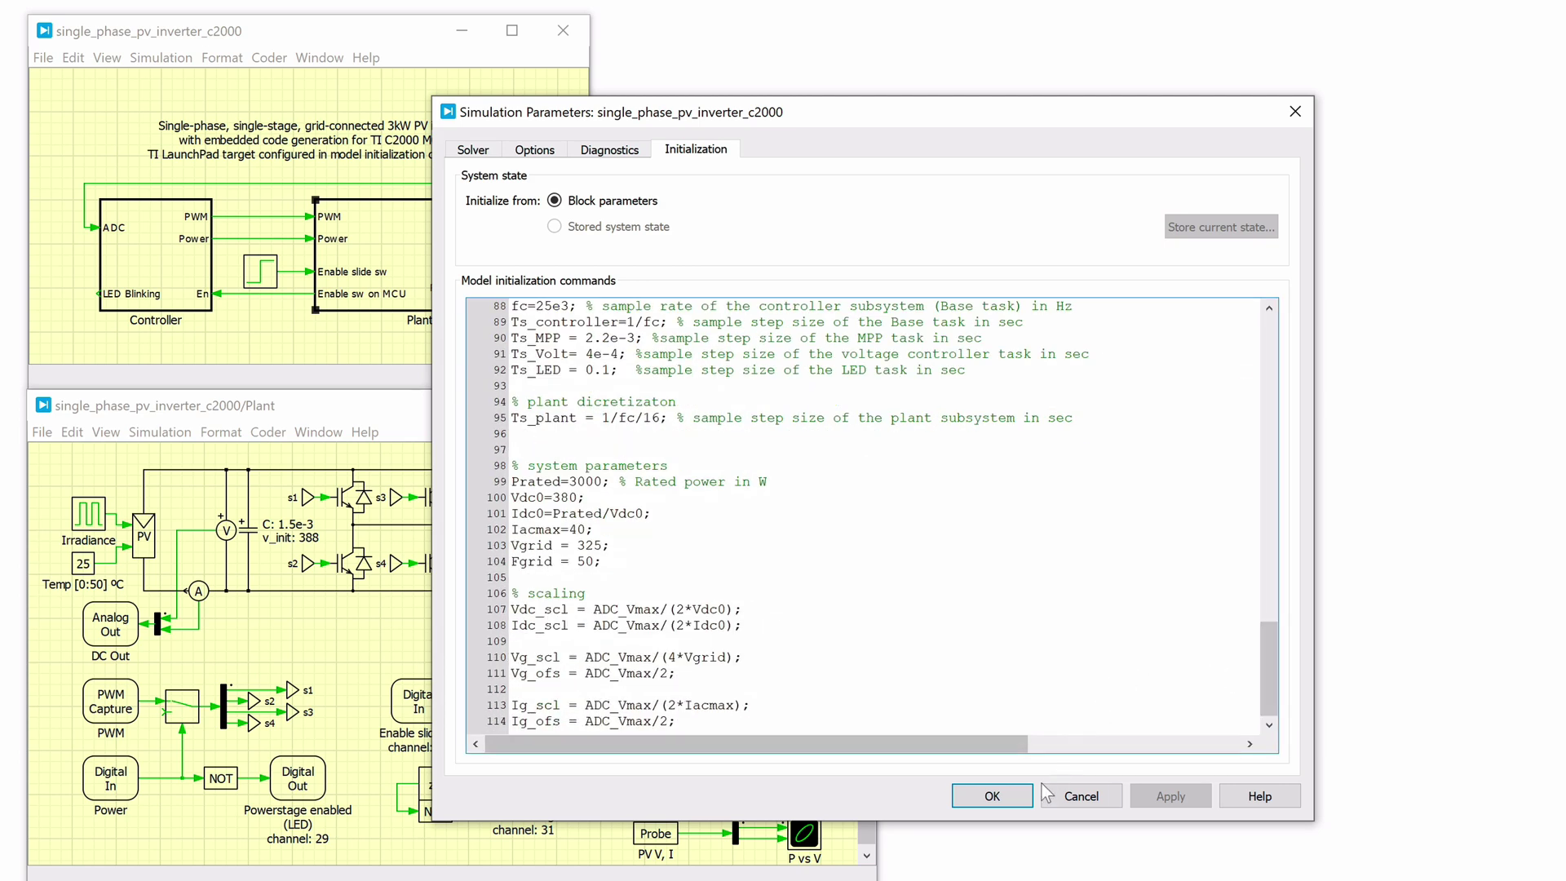
pyautogui.click(1024, 796)
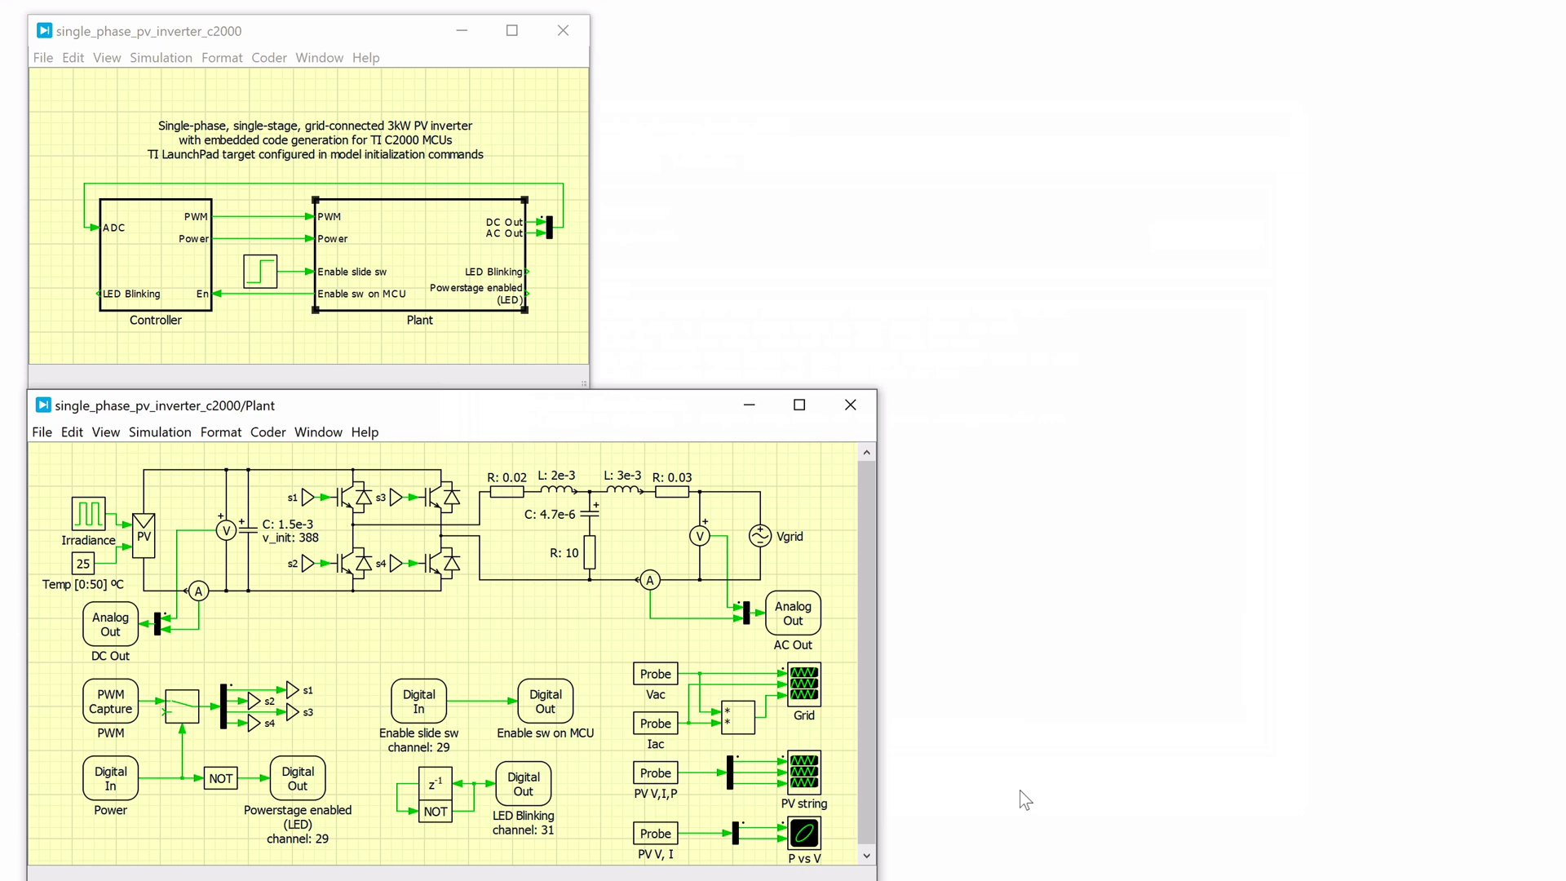
# Open the Controller subsystem and inspect its ADC, PWM, Digital In/Out and Powerstage Protection blocks.
pyautogui.doubleClick(195, 284)
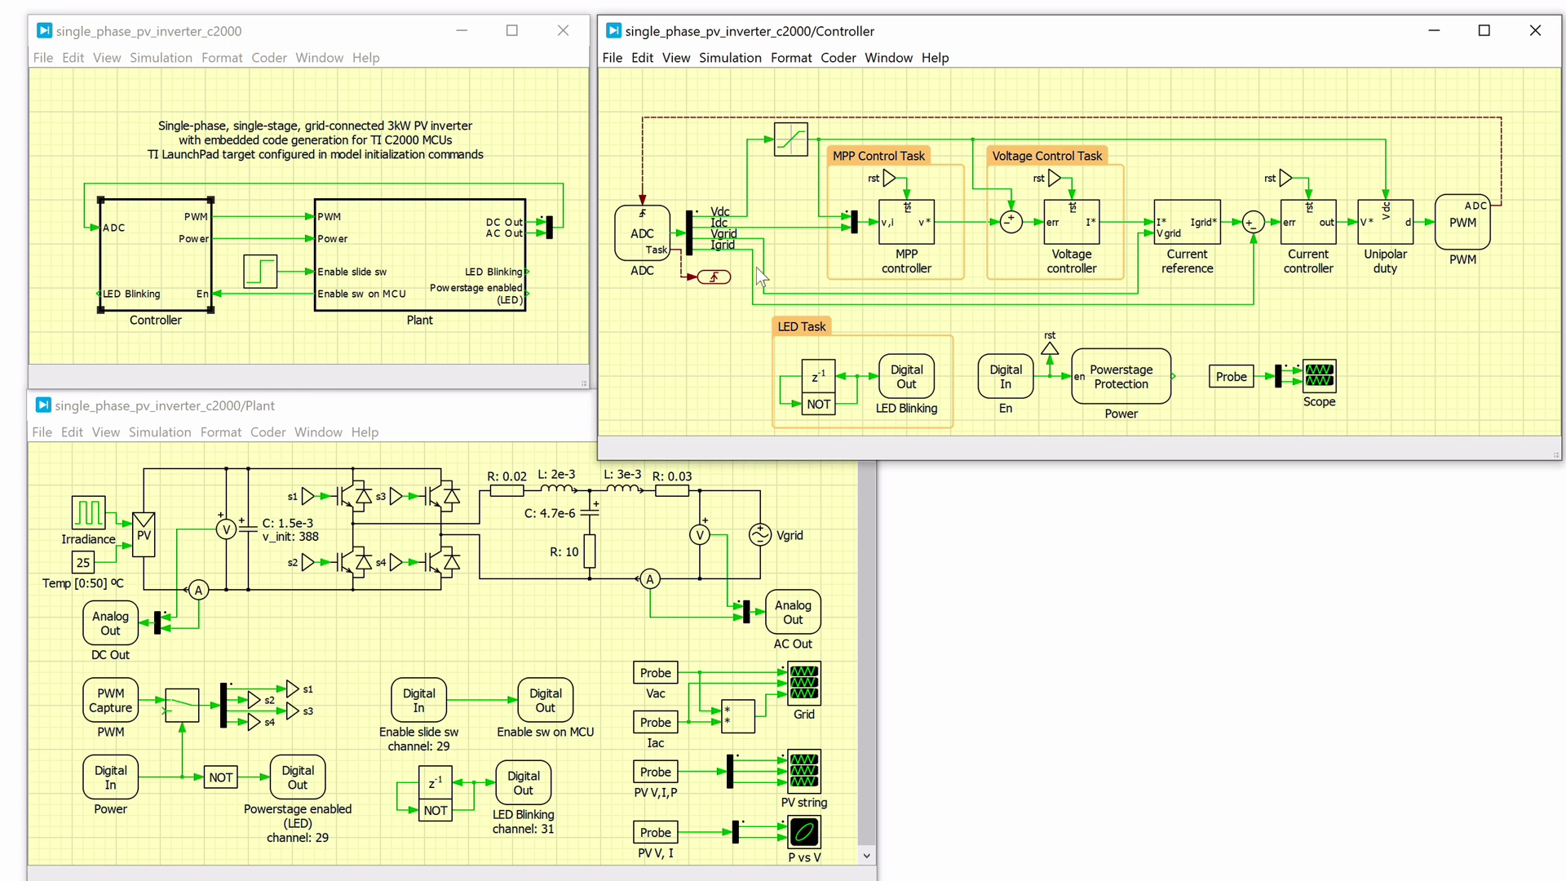
pyautogui.click(641, 243)
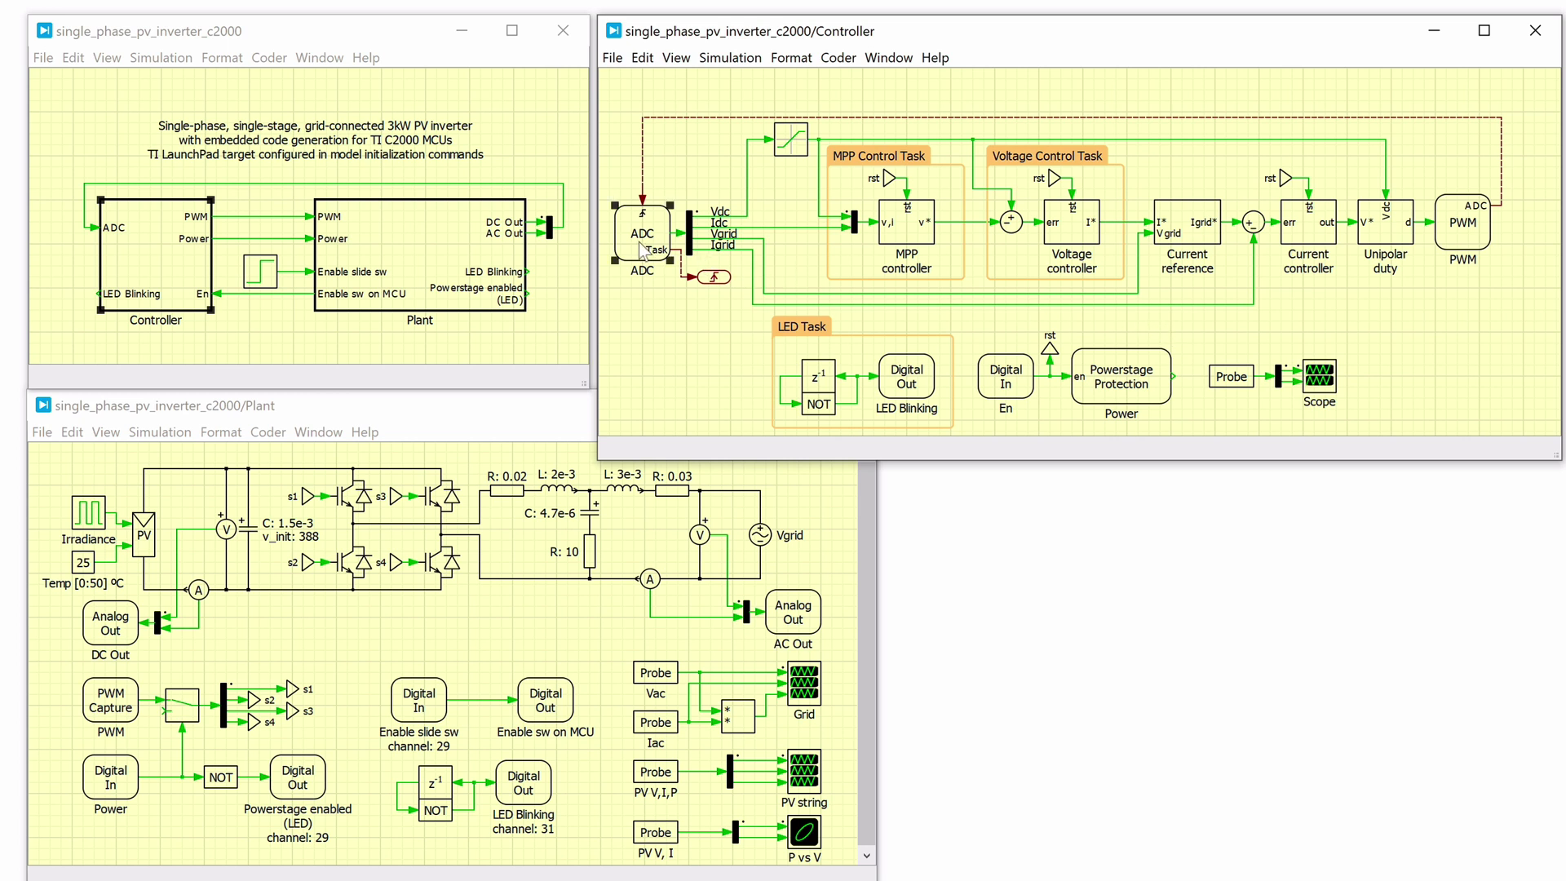
pyautogui.click(1445, 238)
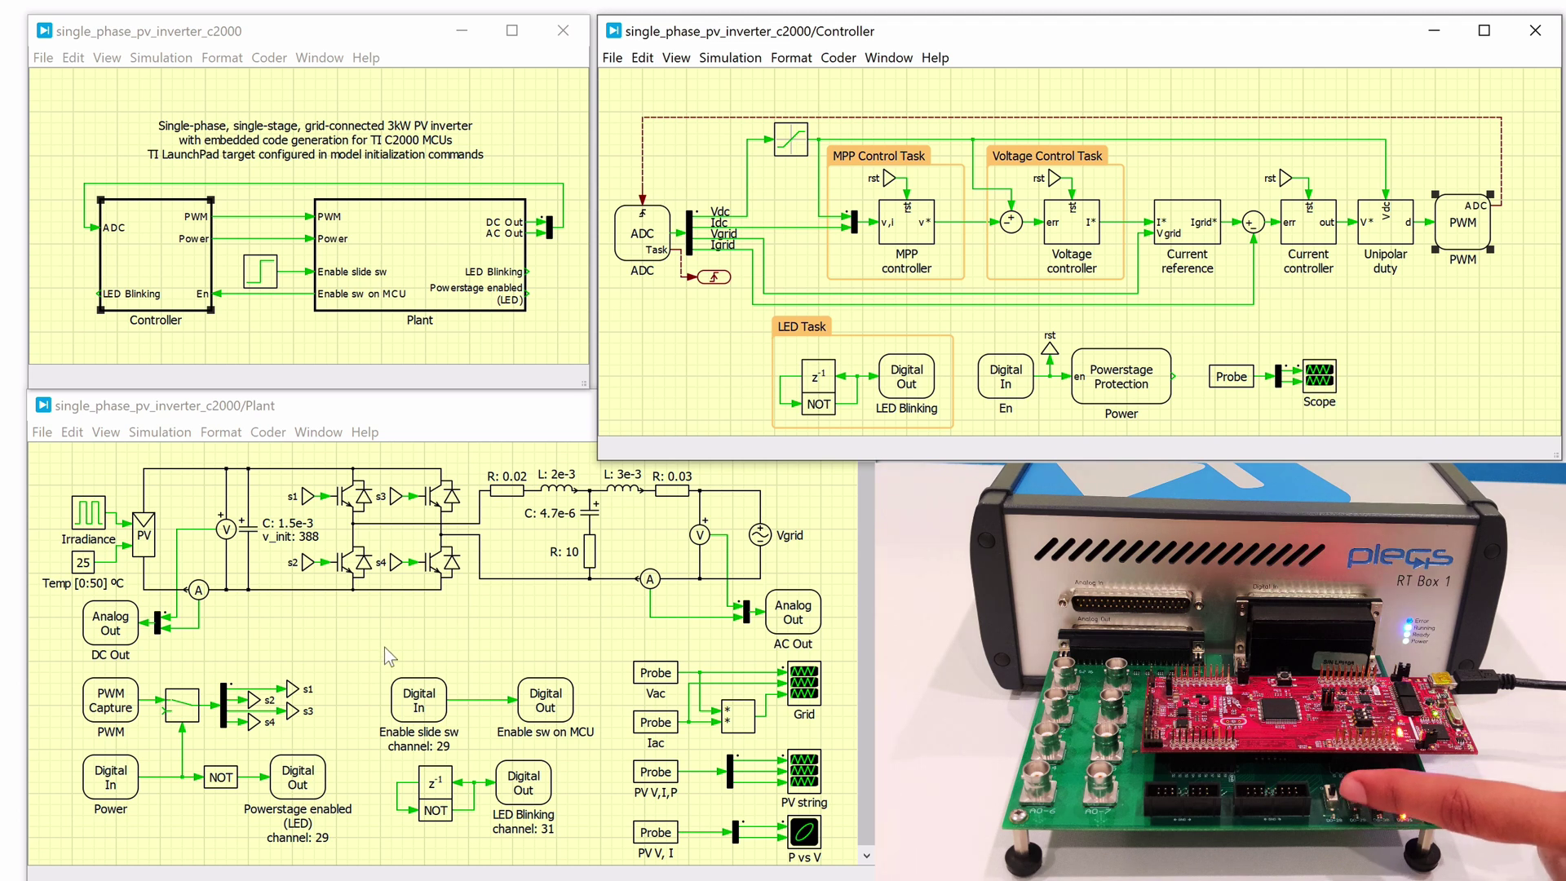
pyautogui.moveTo(384, 648); pyautogui.dragTo(575, 749)
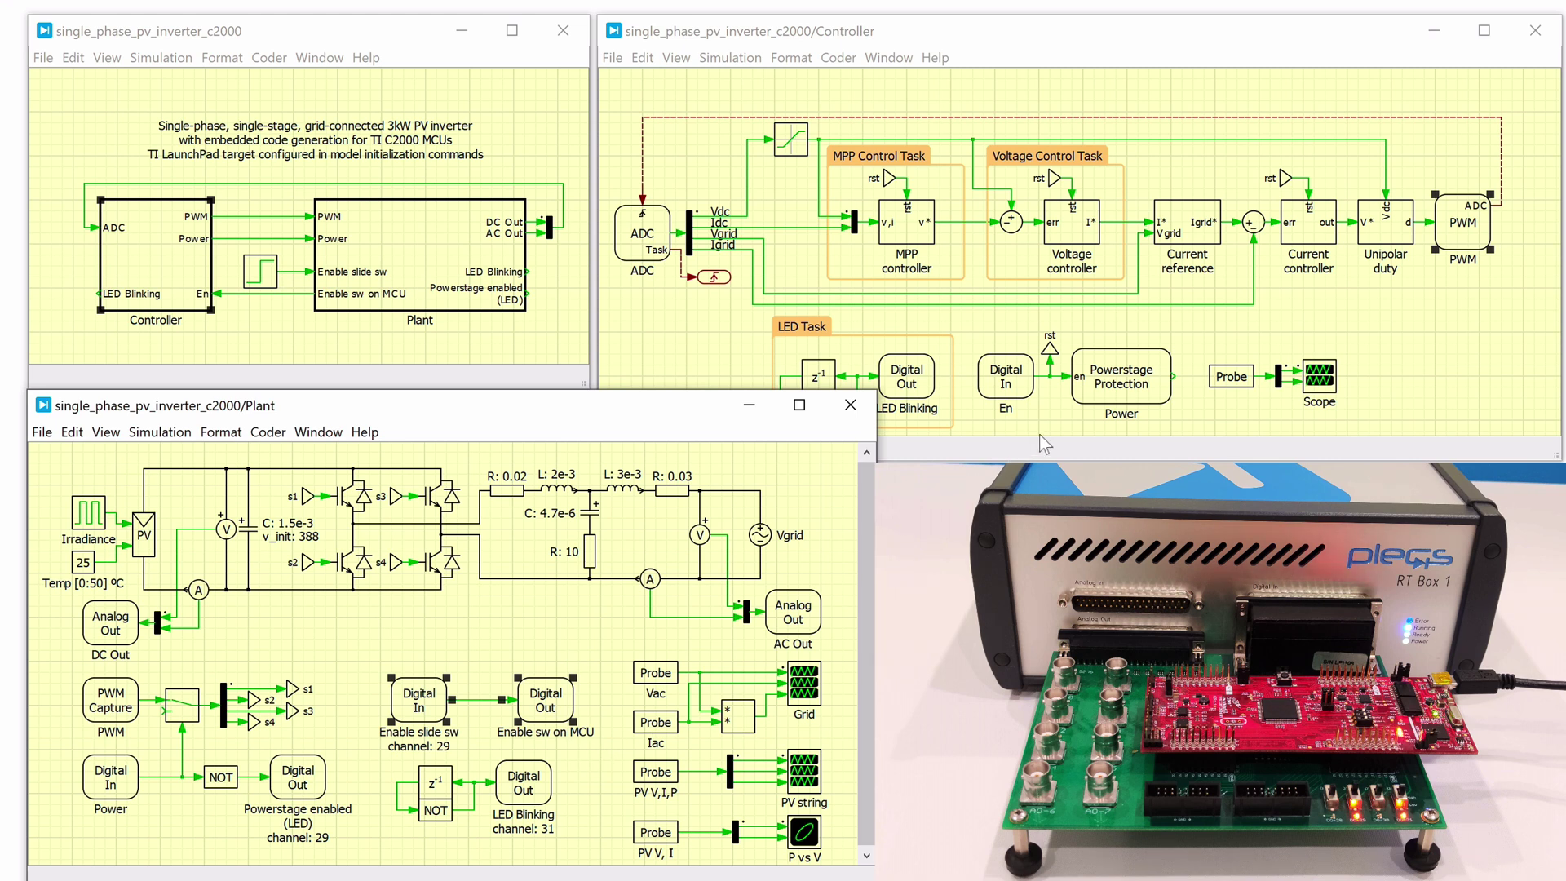
pyautogui.moveTo(1174, 422); pyautogui.dragTo(971, 339)
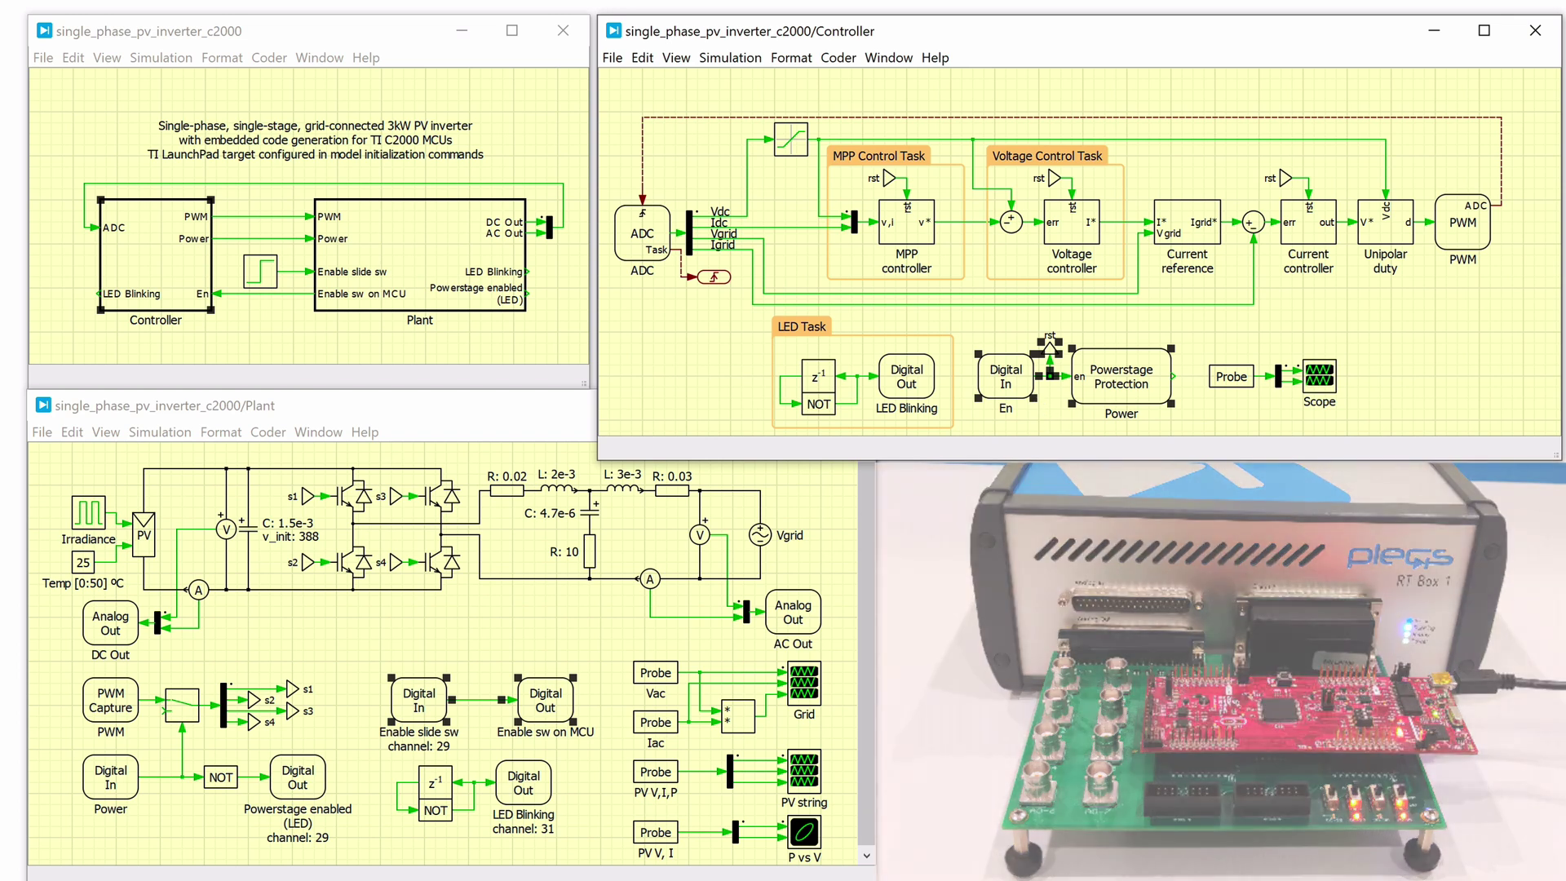
pyautogui.click(1147, 405)
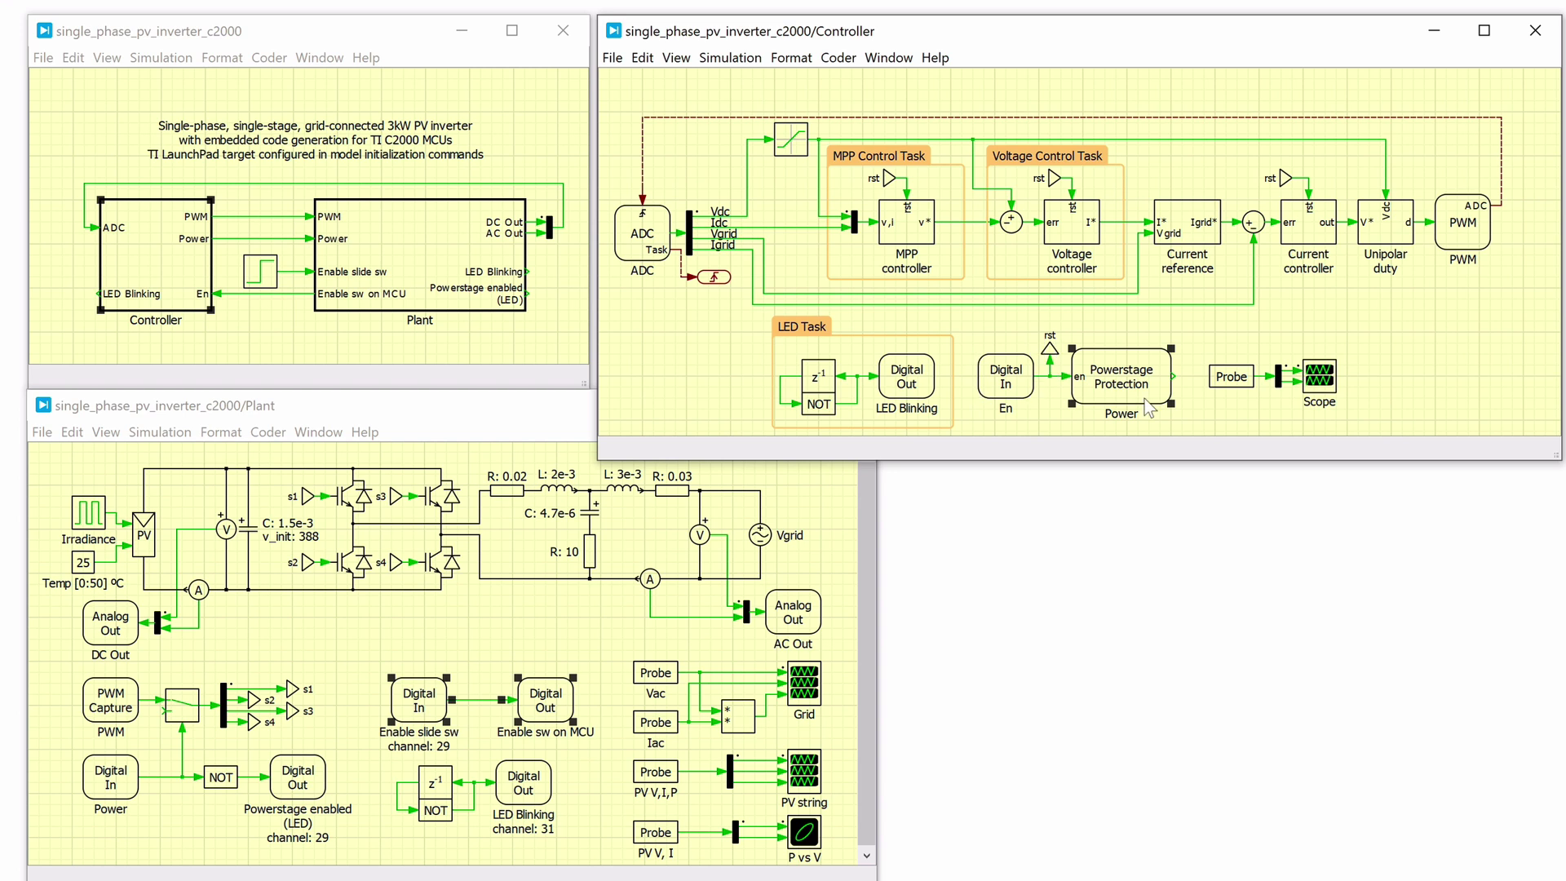
pyautogui.doubleClick(1145, 399)
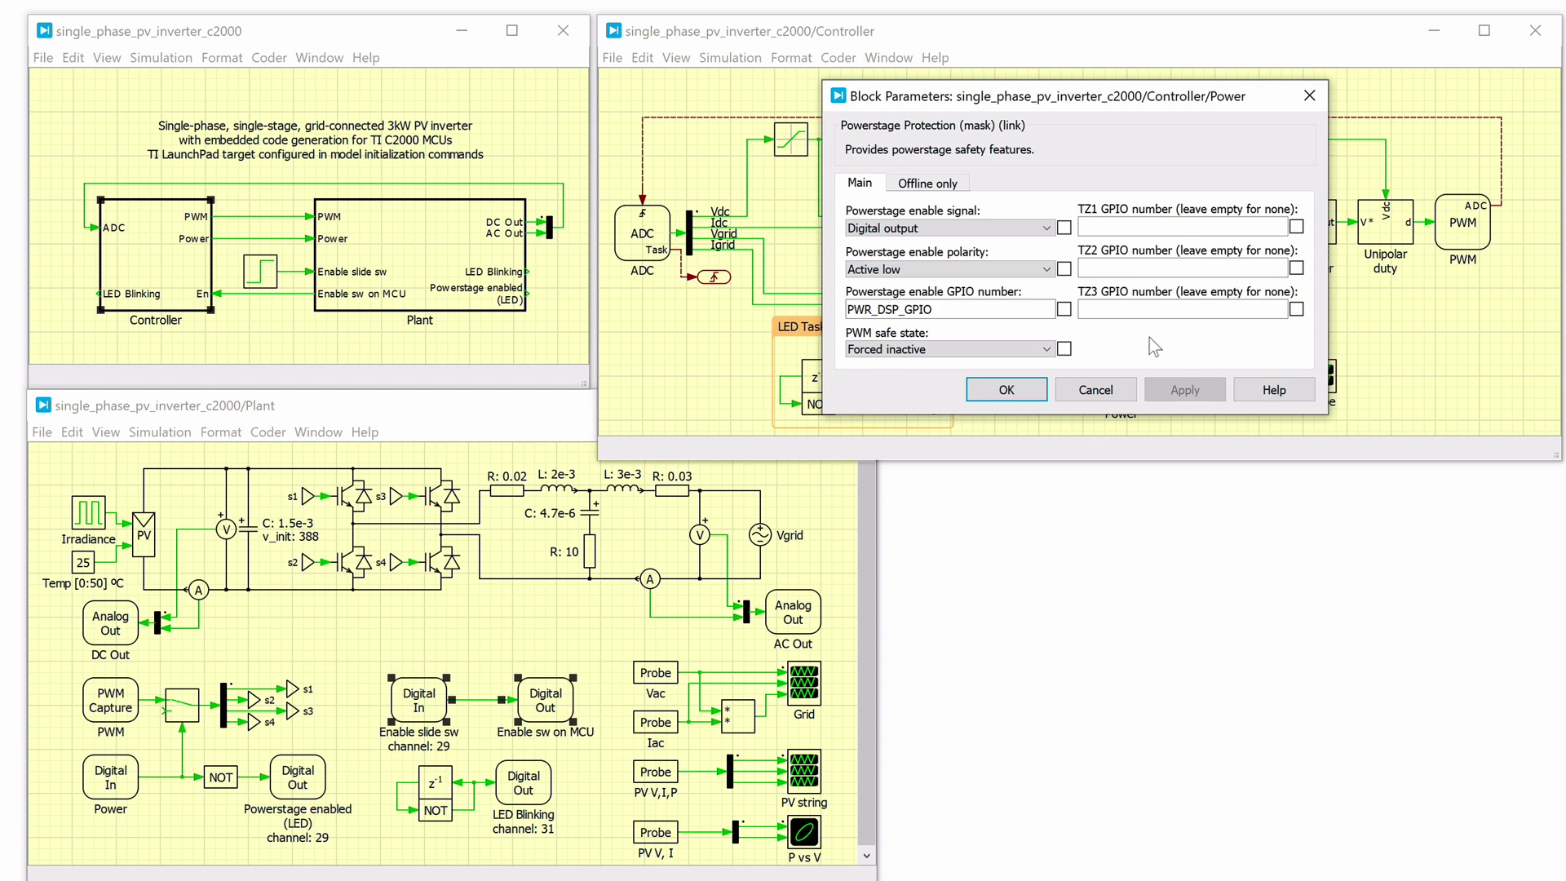
pyautogui.click(1309, 96)
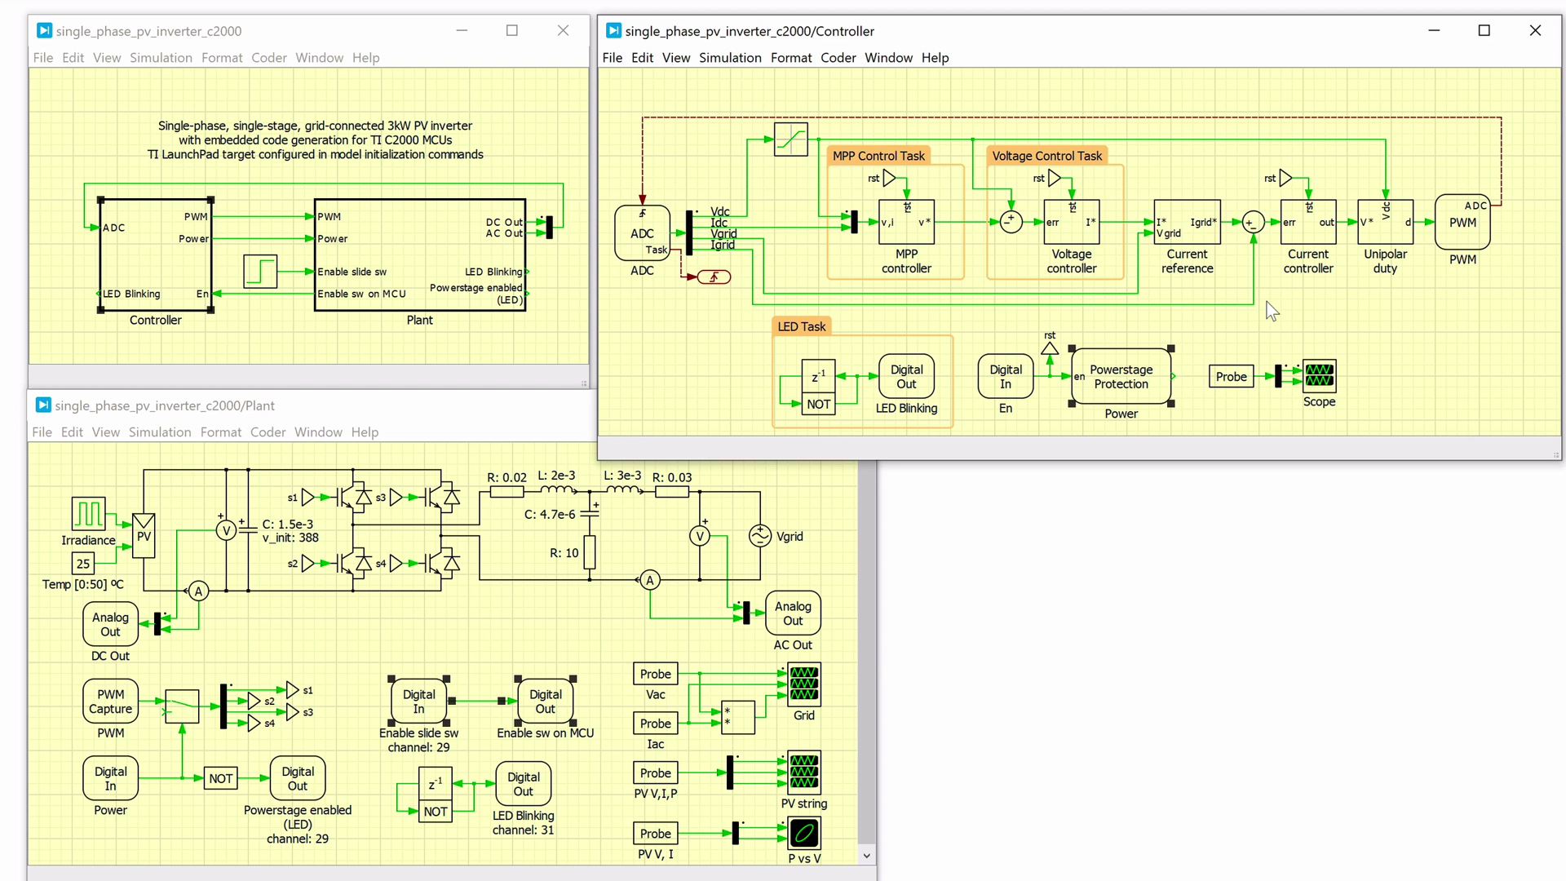
# Open the MPP controller and read the dP/dV calc C-Script's Output function code, then close it.
pyautogui.click(919, 235)
pyautogui.doubleClick(920, 240)
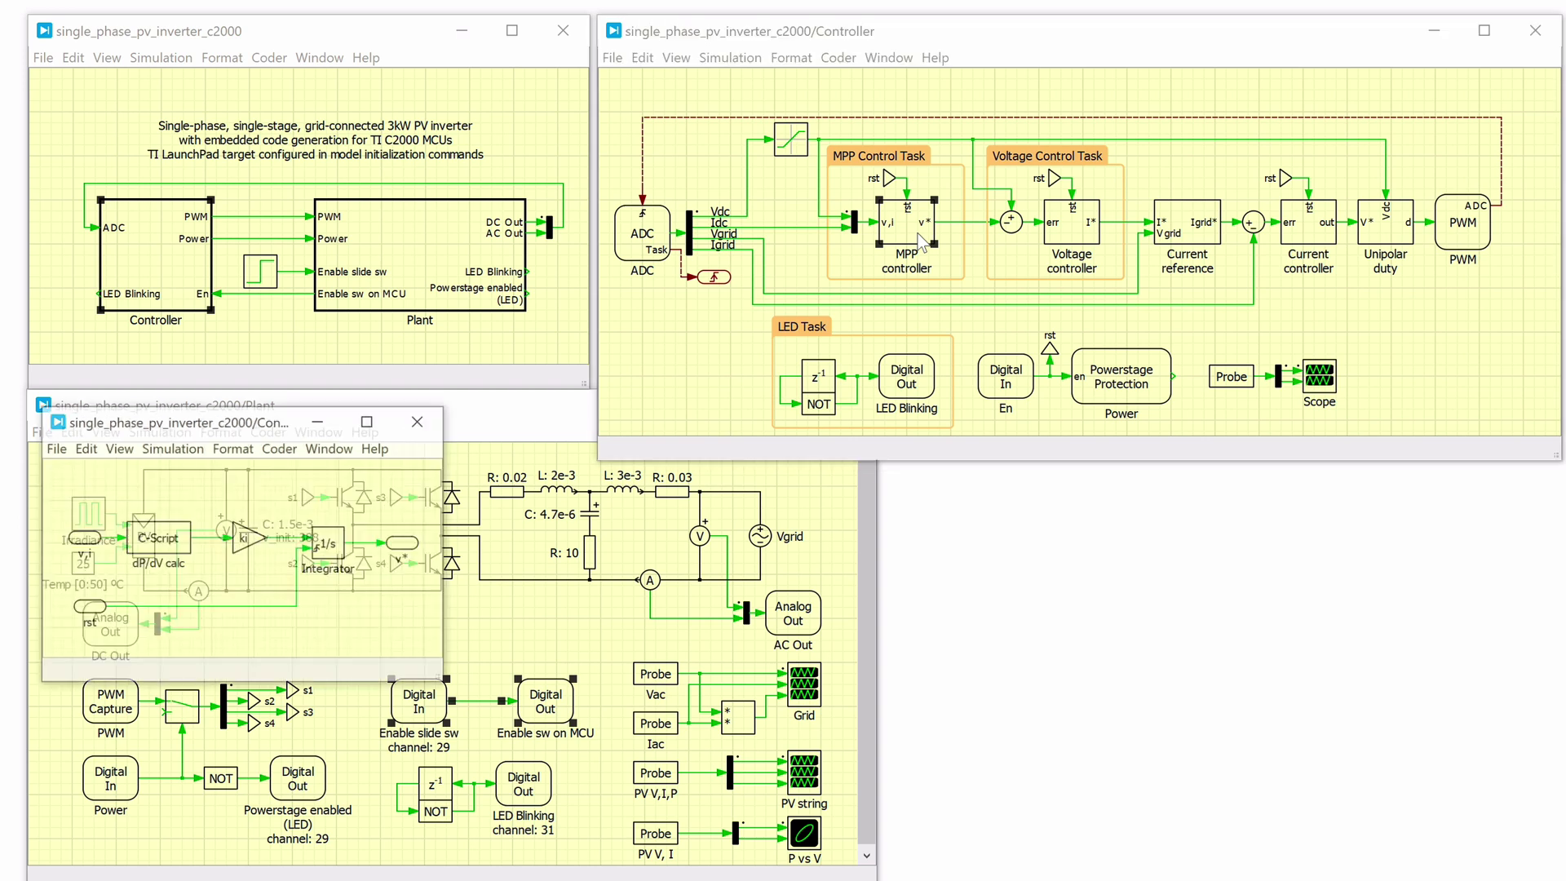
pyautogui.doubleClick(171, 535)
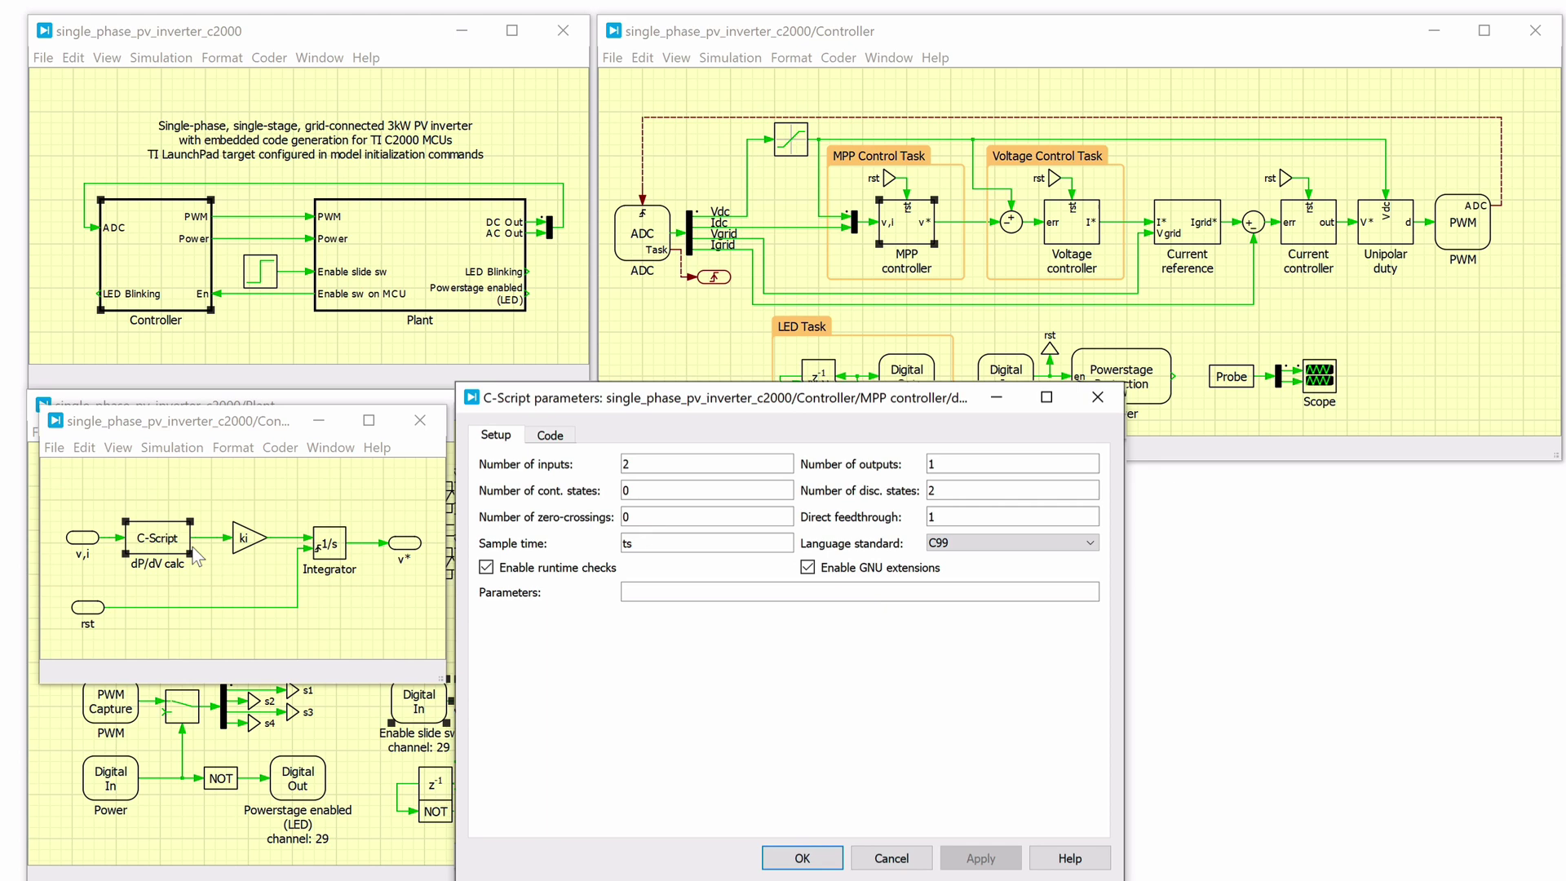
pyautogui.click(546, 443)
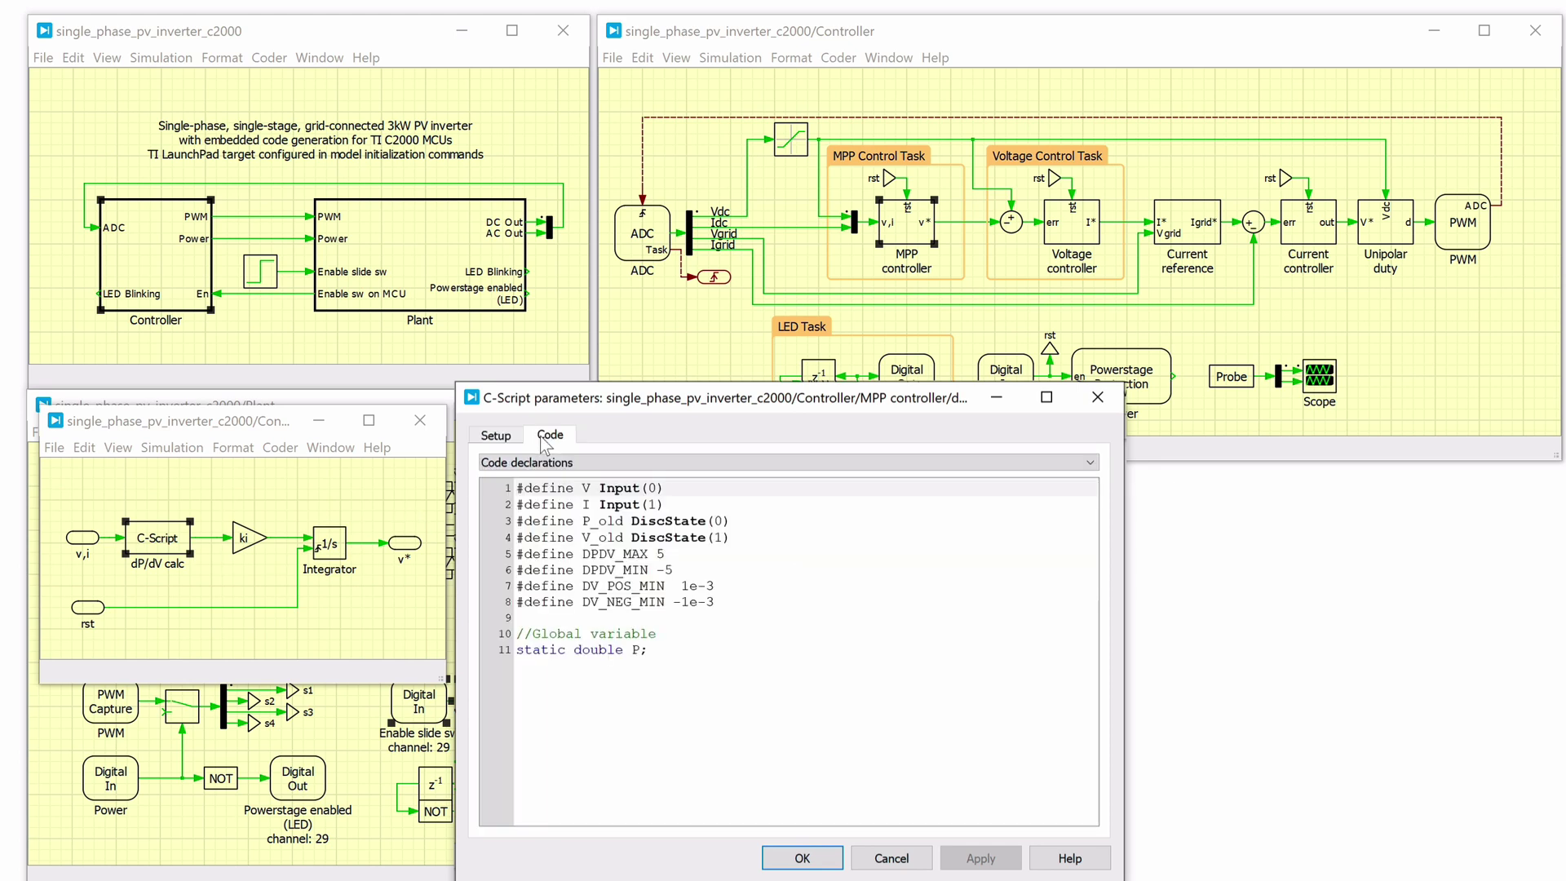
pyautogui.click(644, 462)
pyautogui.click(600, 507)
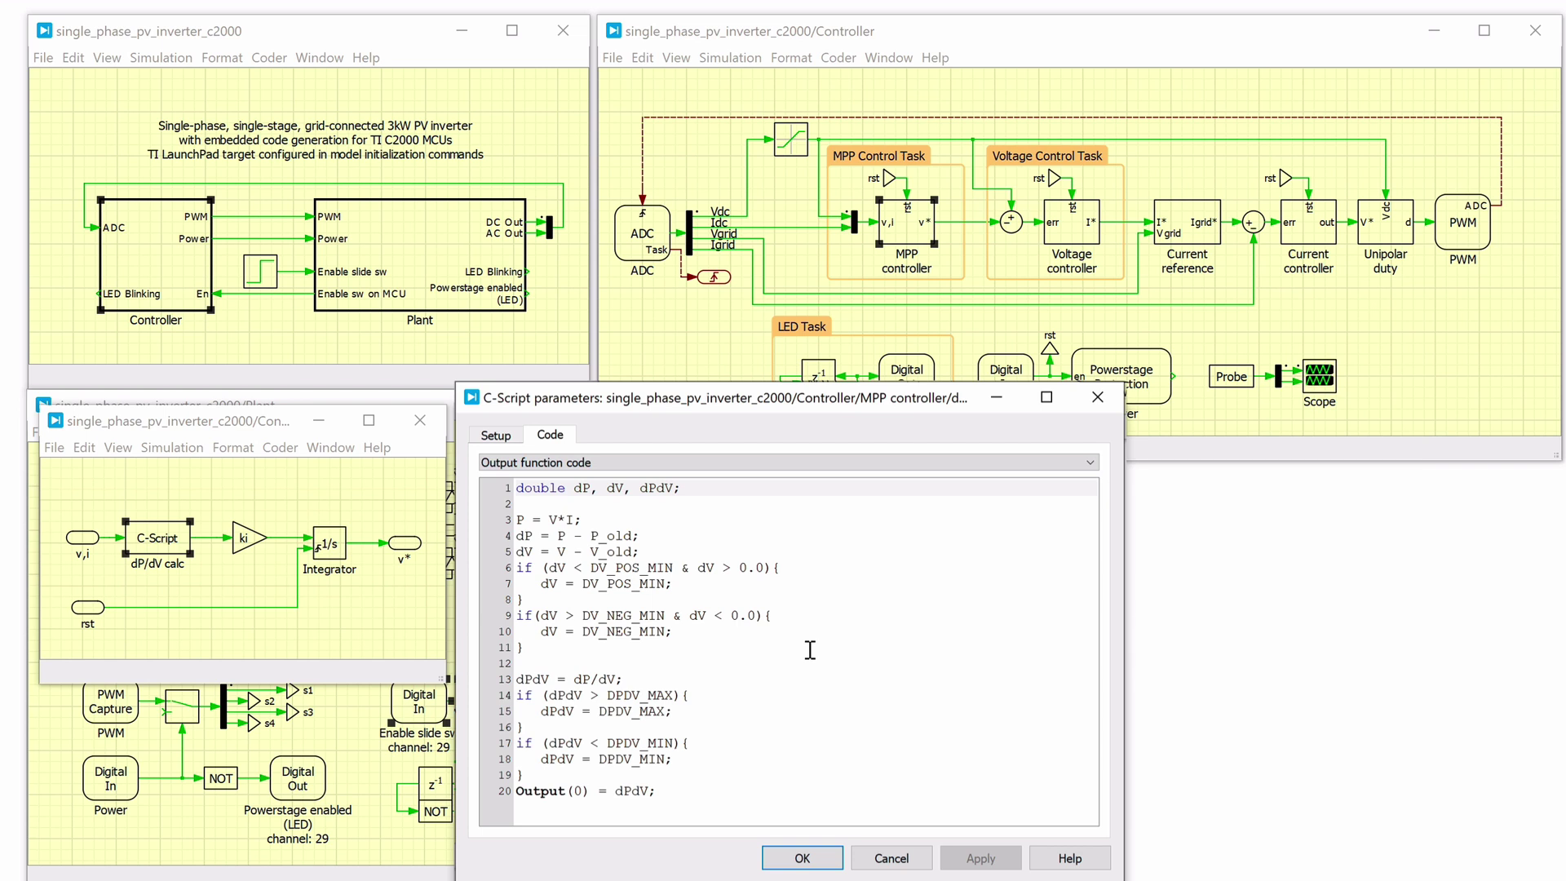
pyautogui.click(1093, 400)
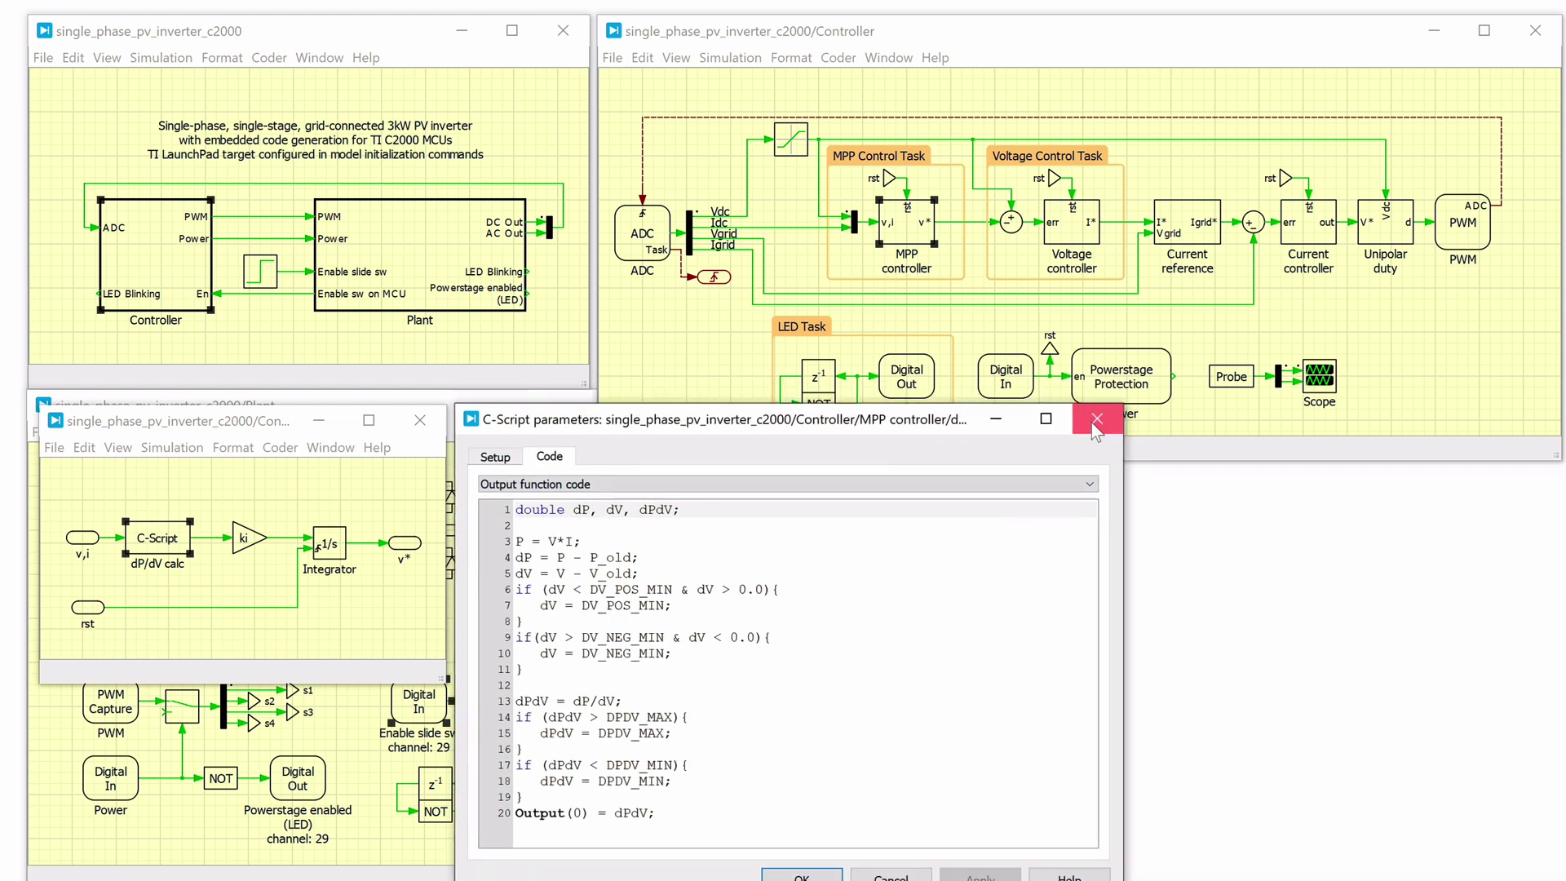
pyautogui.doubleClick(1070, 236)
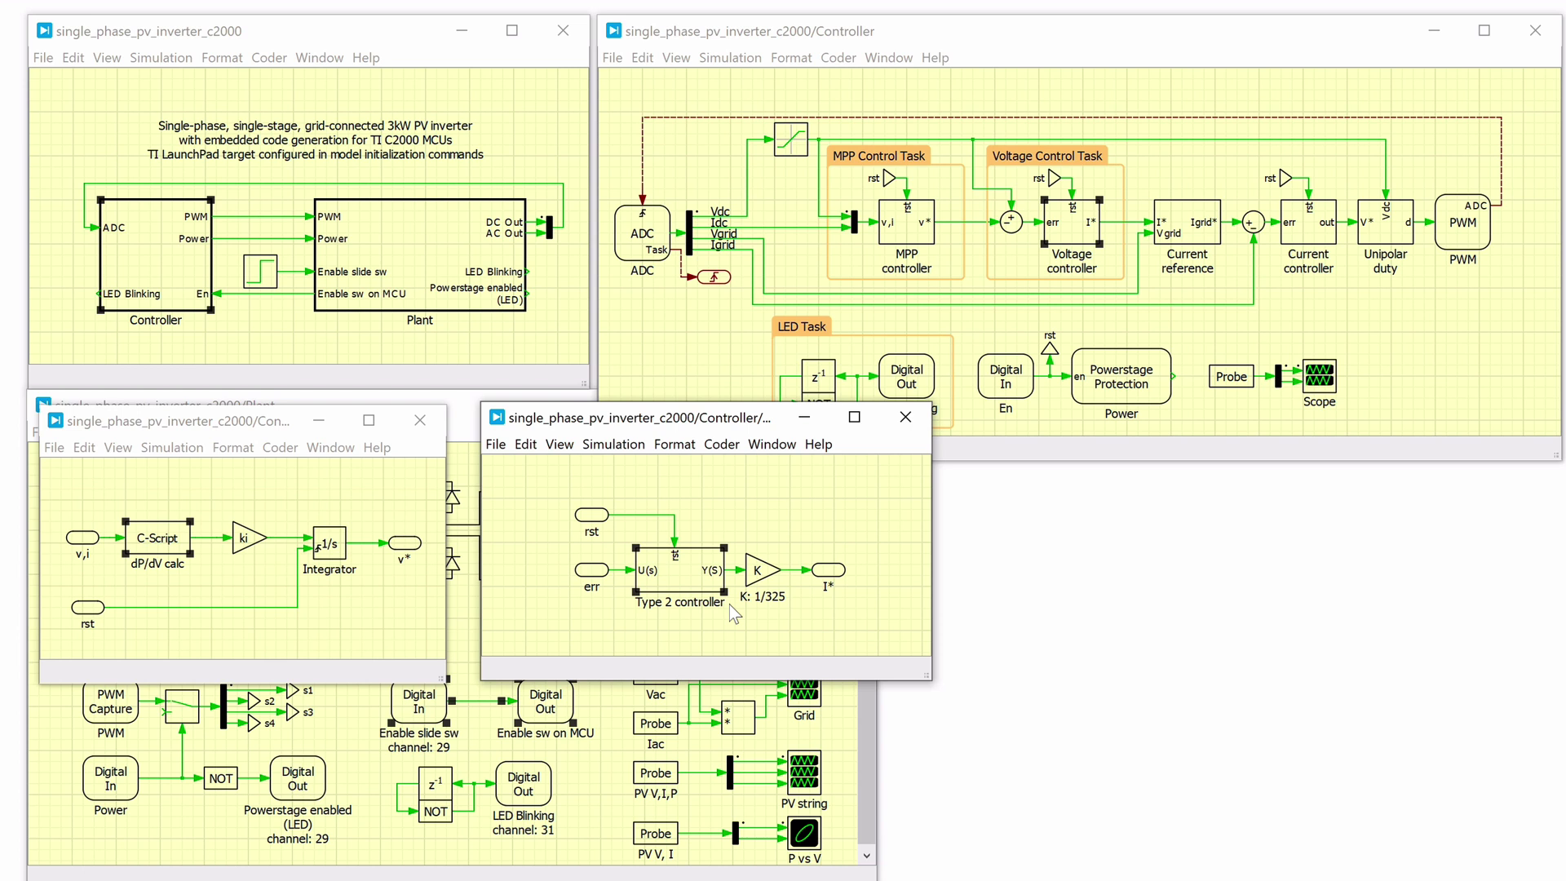
pyautogui.click(1323, 235)
pyautogui.doubleClick(1325, 238)
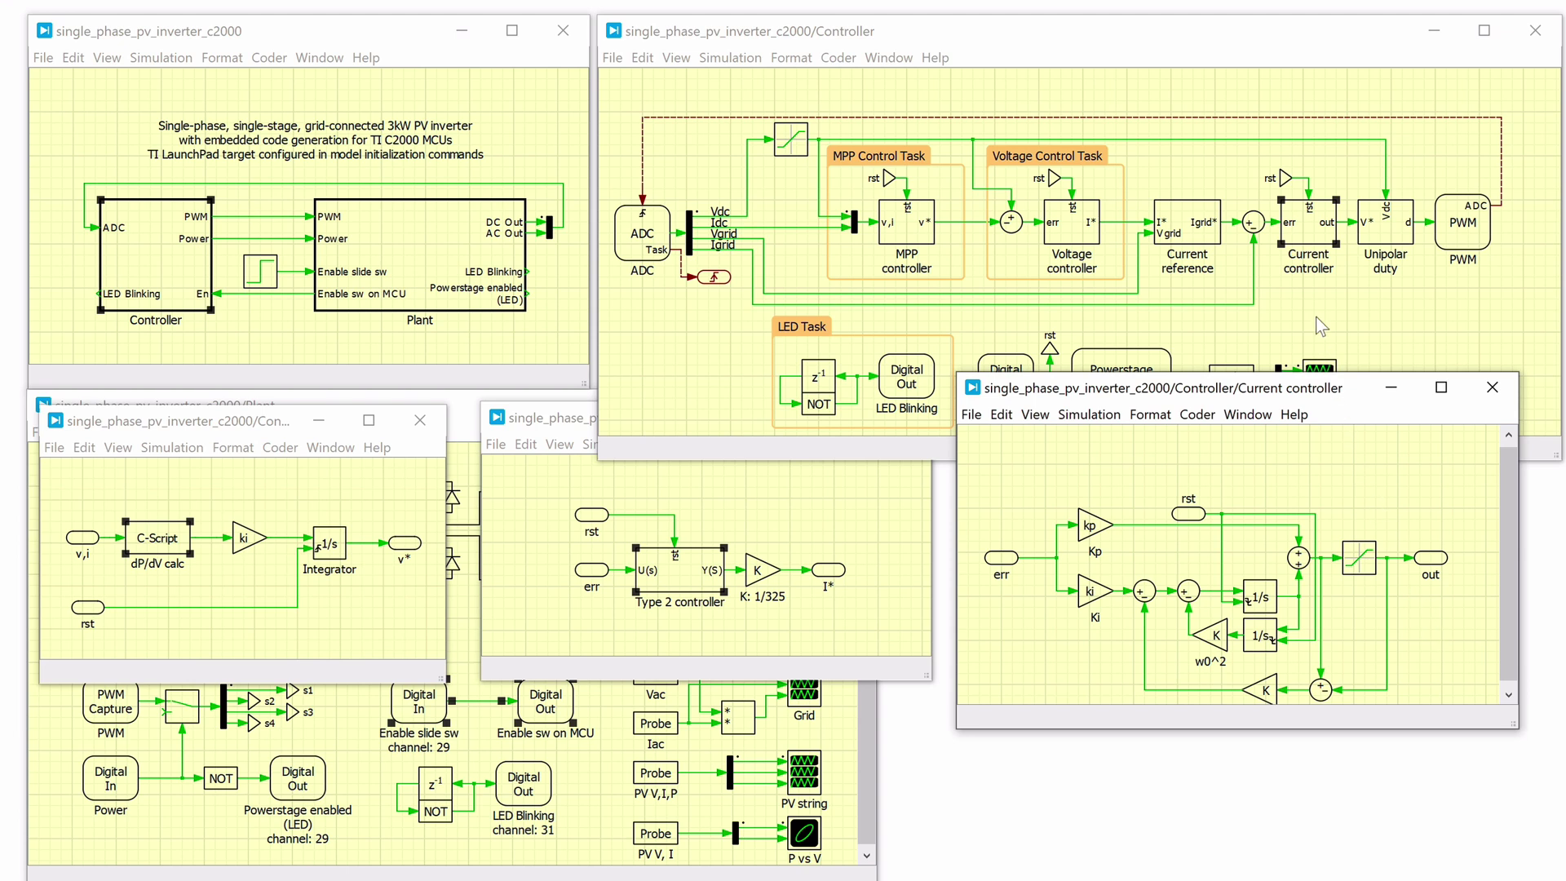
pyautogui.click(1317, 243)
pyautogui.doubleClick(1317, 243)
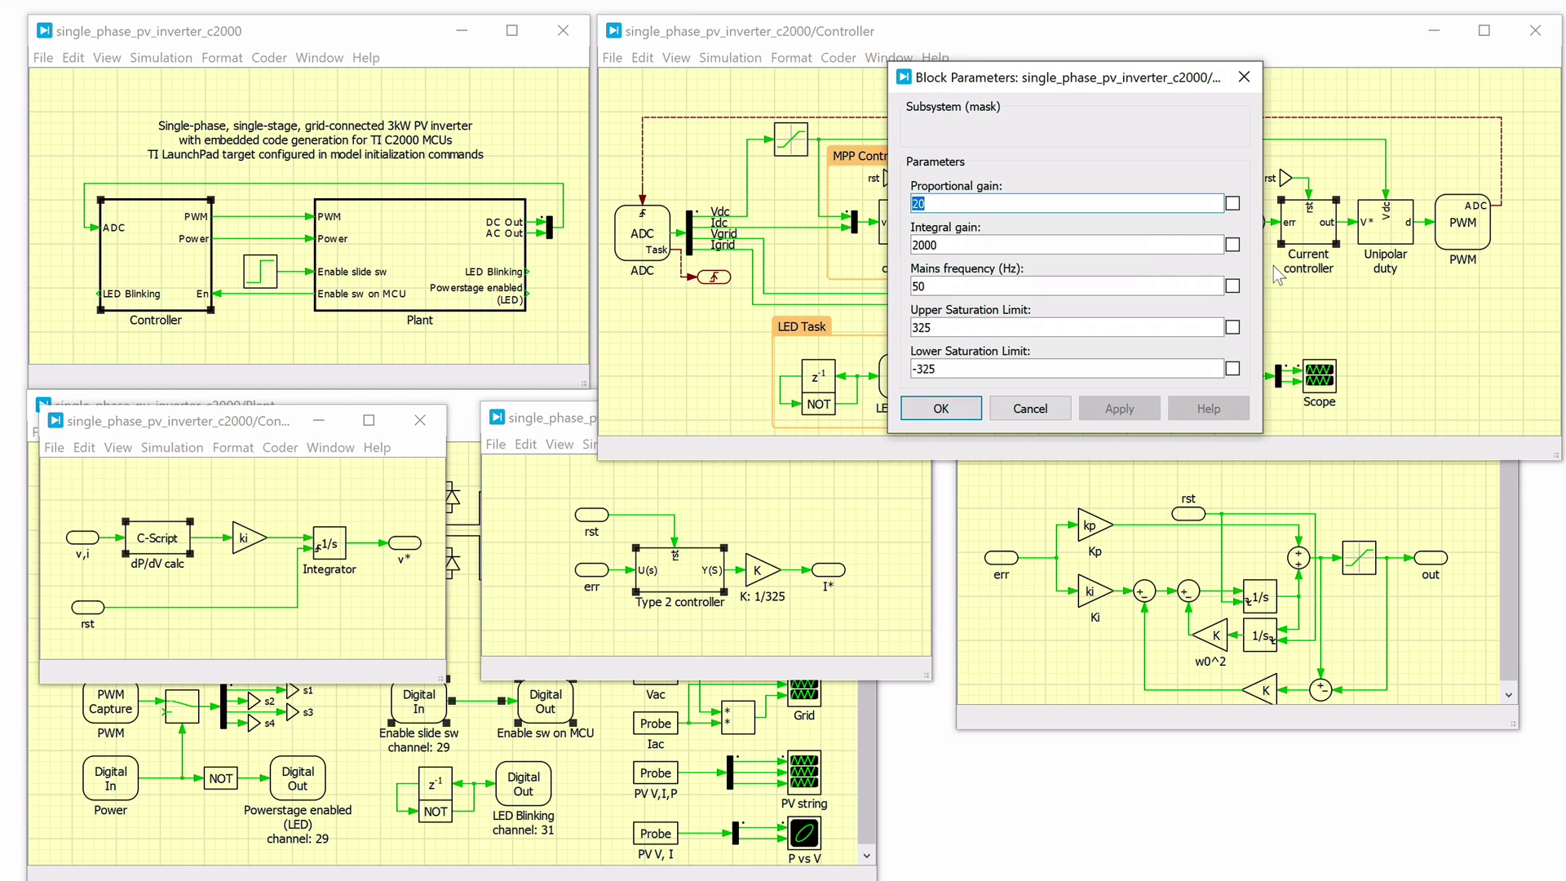
pyautogui.click(1147, 286)
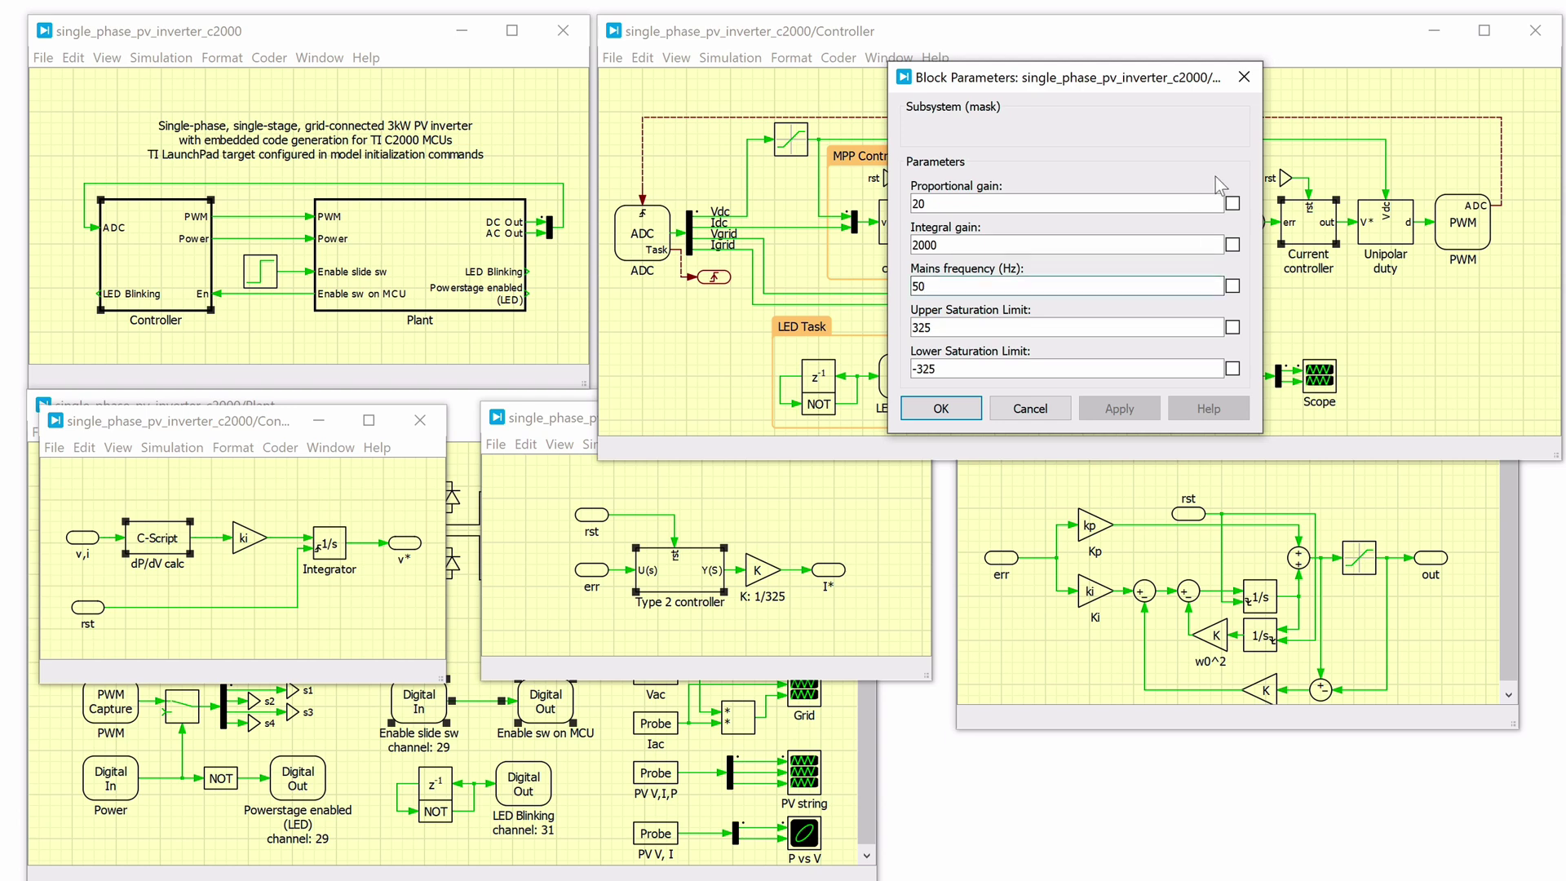
pyautogui.click(1243, 77)
pyautogui.click(1407, 499)
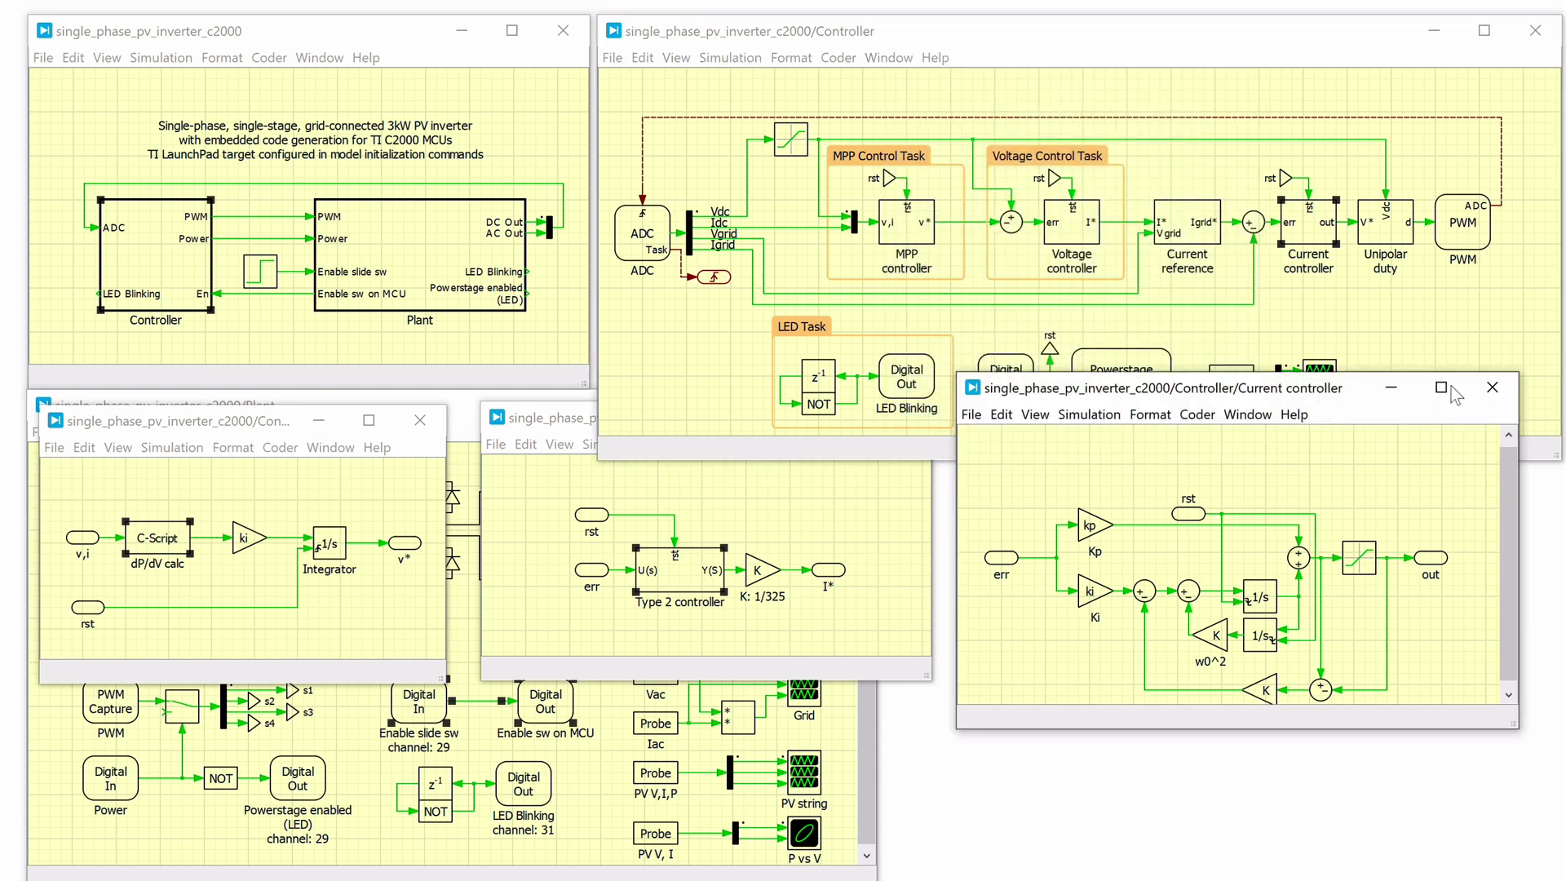
pyautogui.hotkey('ctrl', 'w')
# Close the Voltage and MPP controller windows and open the Unipolar duty subsystem.
pyautogui.click(902, 421)
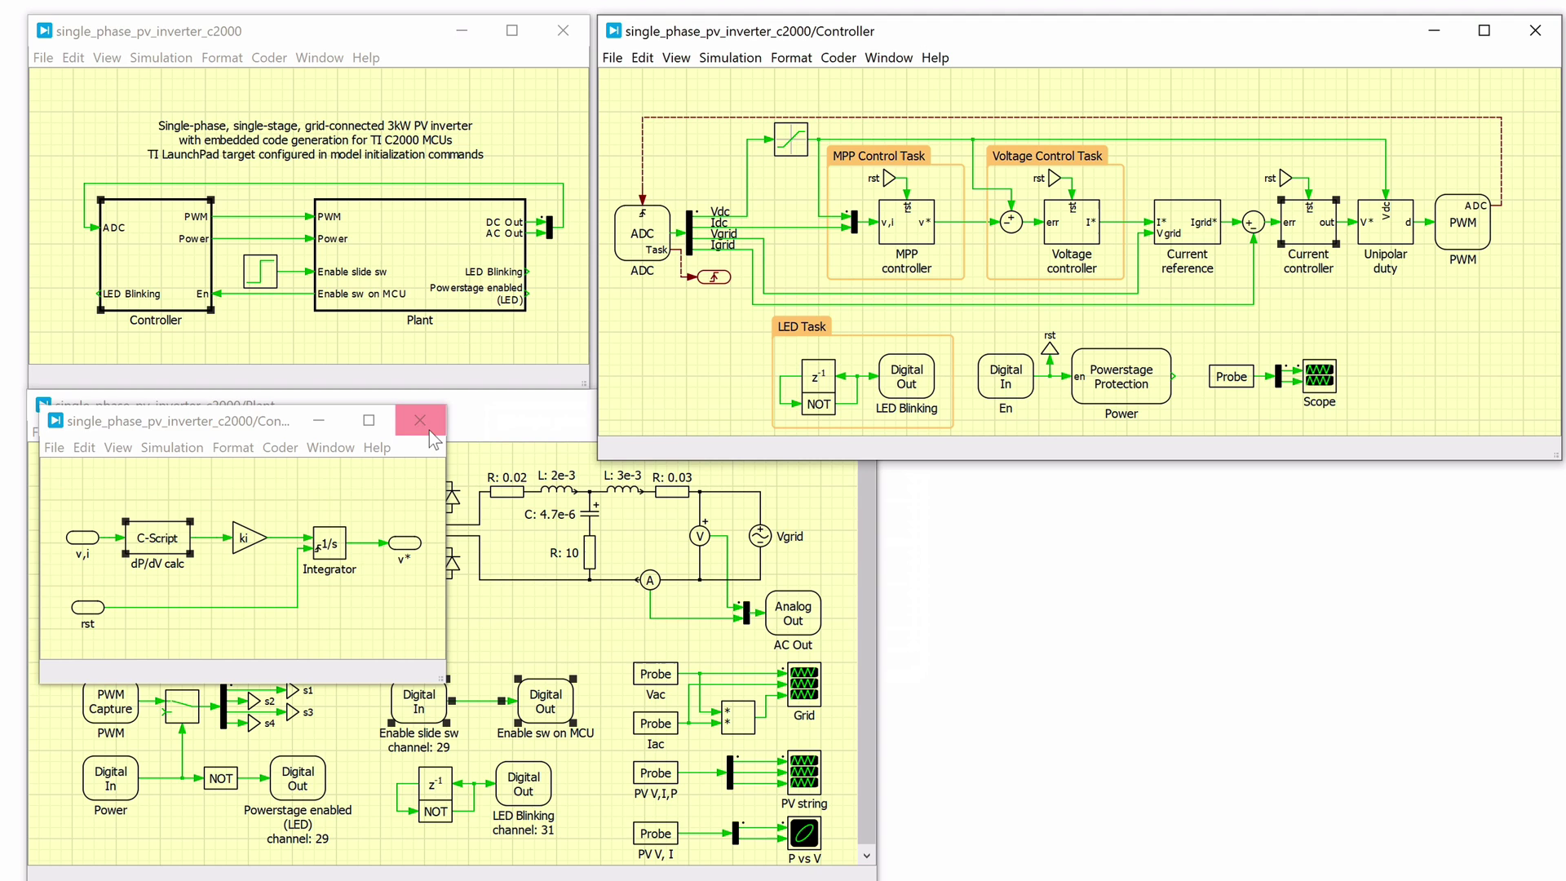
pyautogui.click(429, 430)
pyautogui.click(1378, 236)
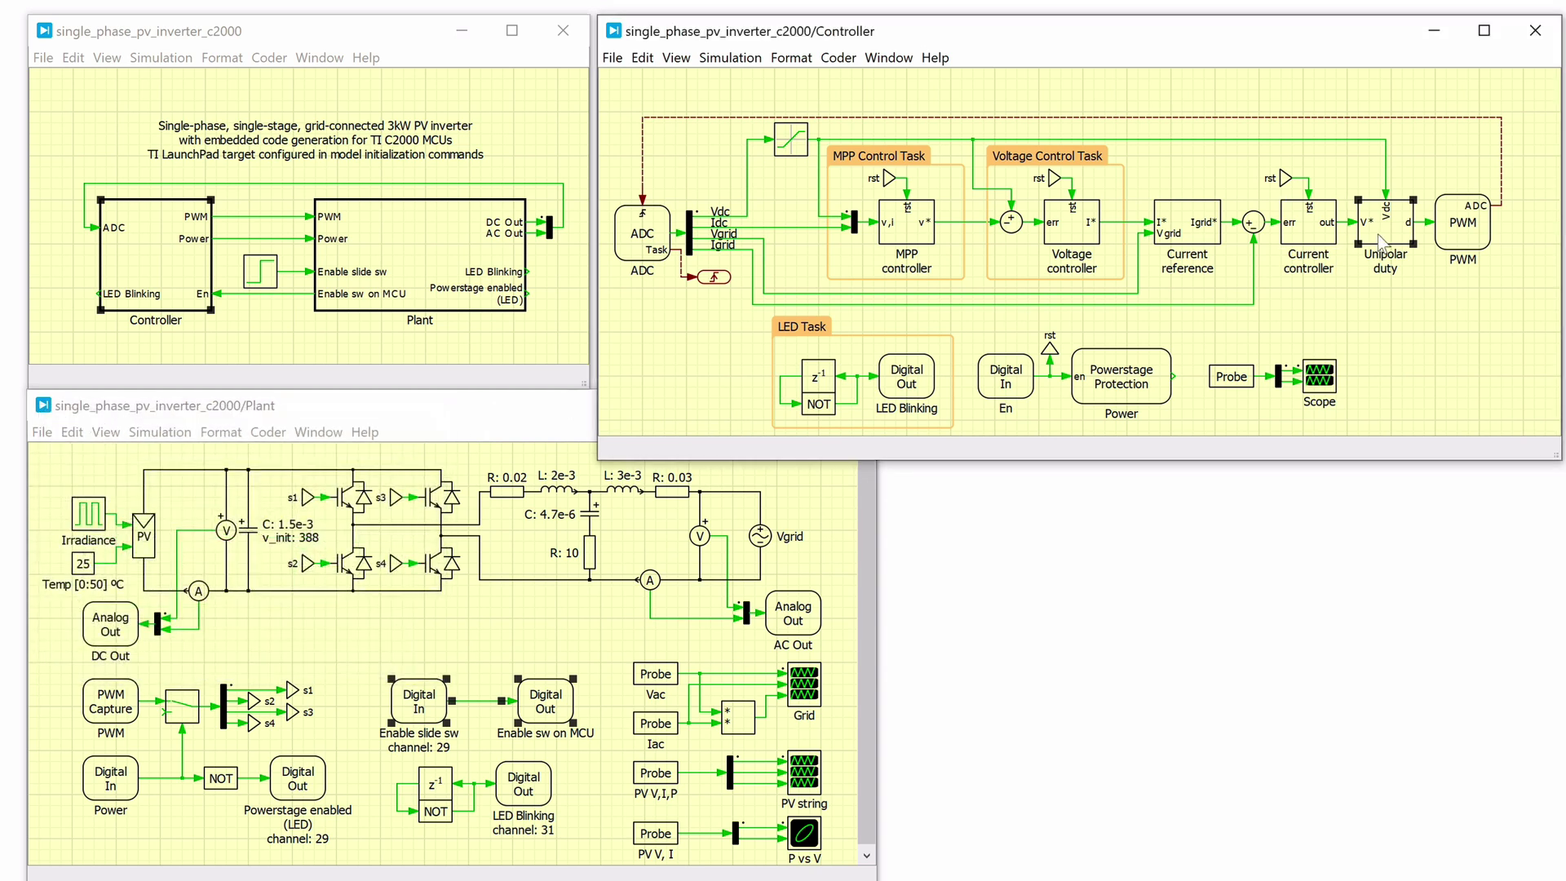
pyautogui.doubleClick(1381, 243)
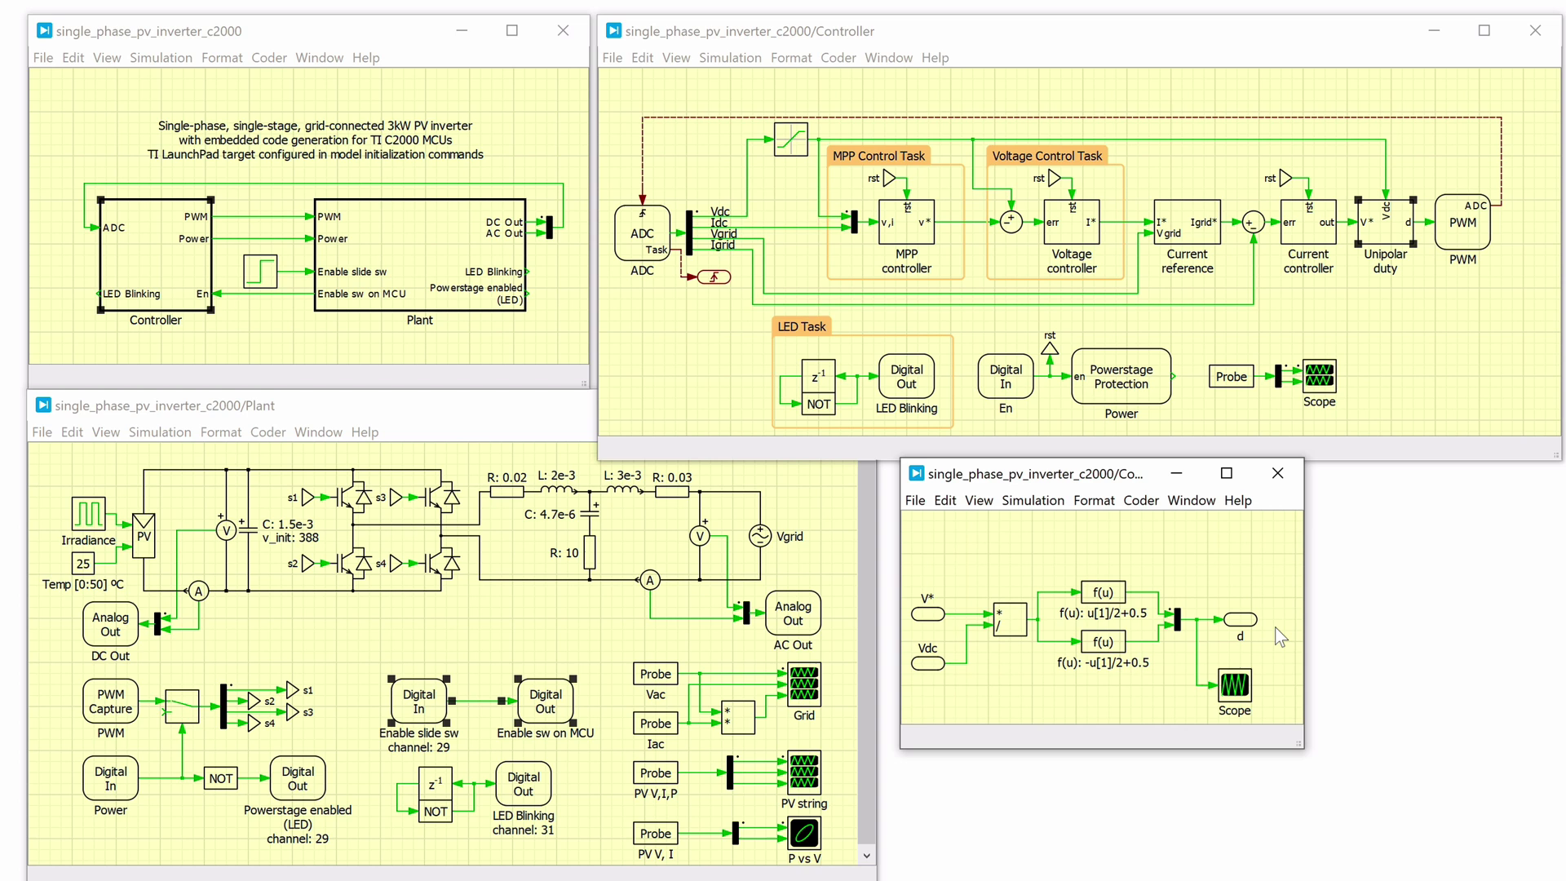
# Close Unipolar duty and open the PWM block's Main settings (carrier fs, blanking 0.1e-6).
pyautogui.click(1278, 473)
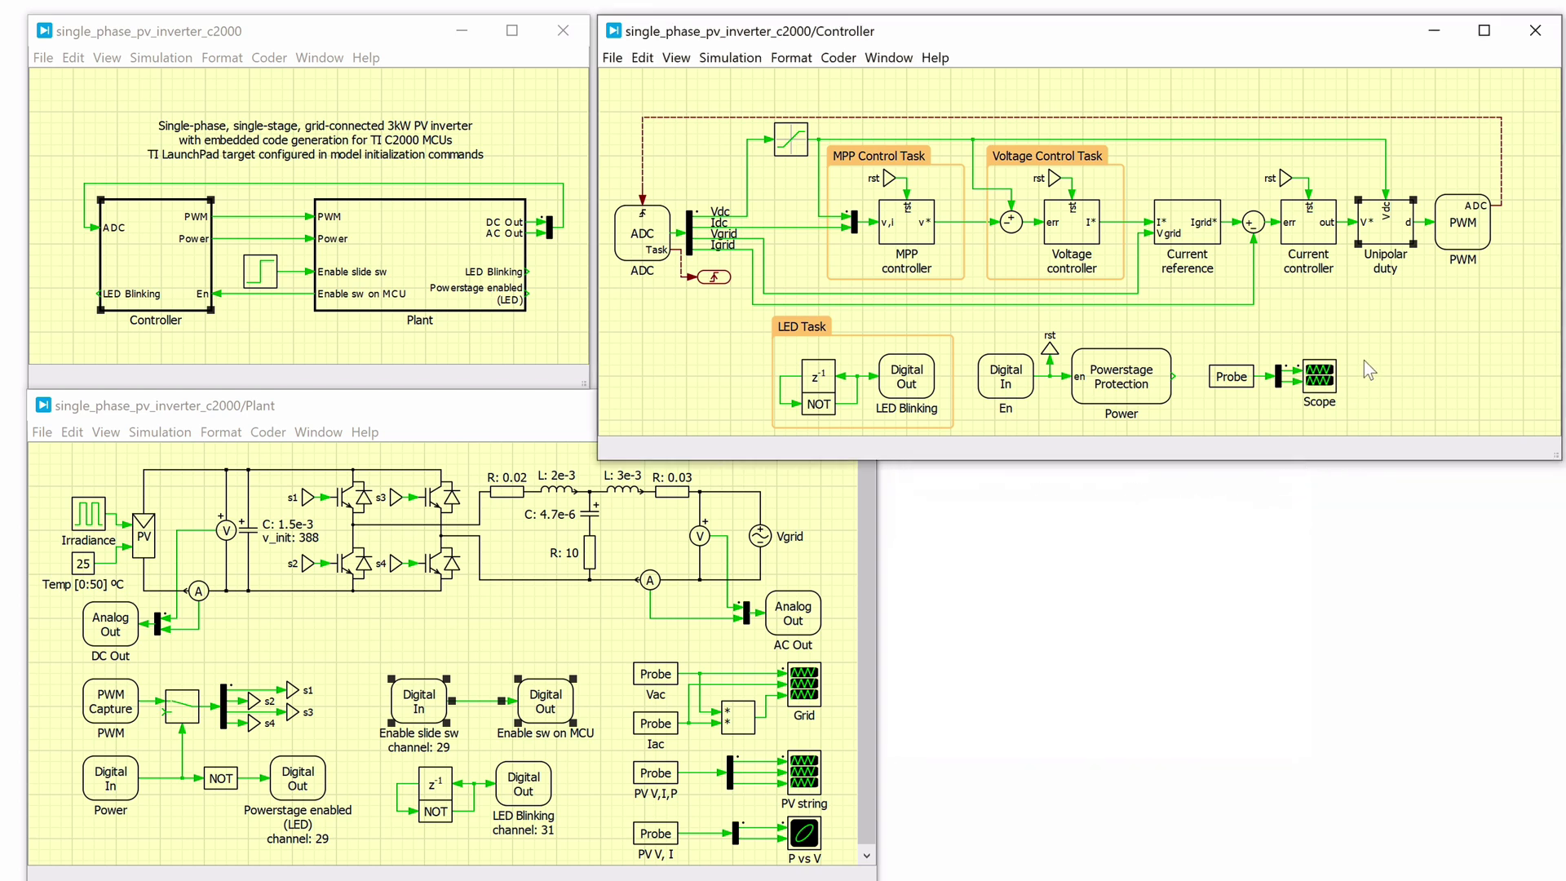
pyautogui.doubleClick(1462, 237)
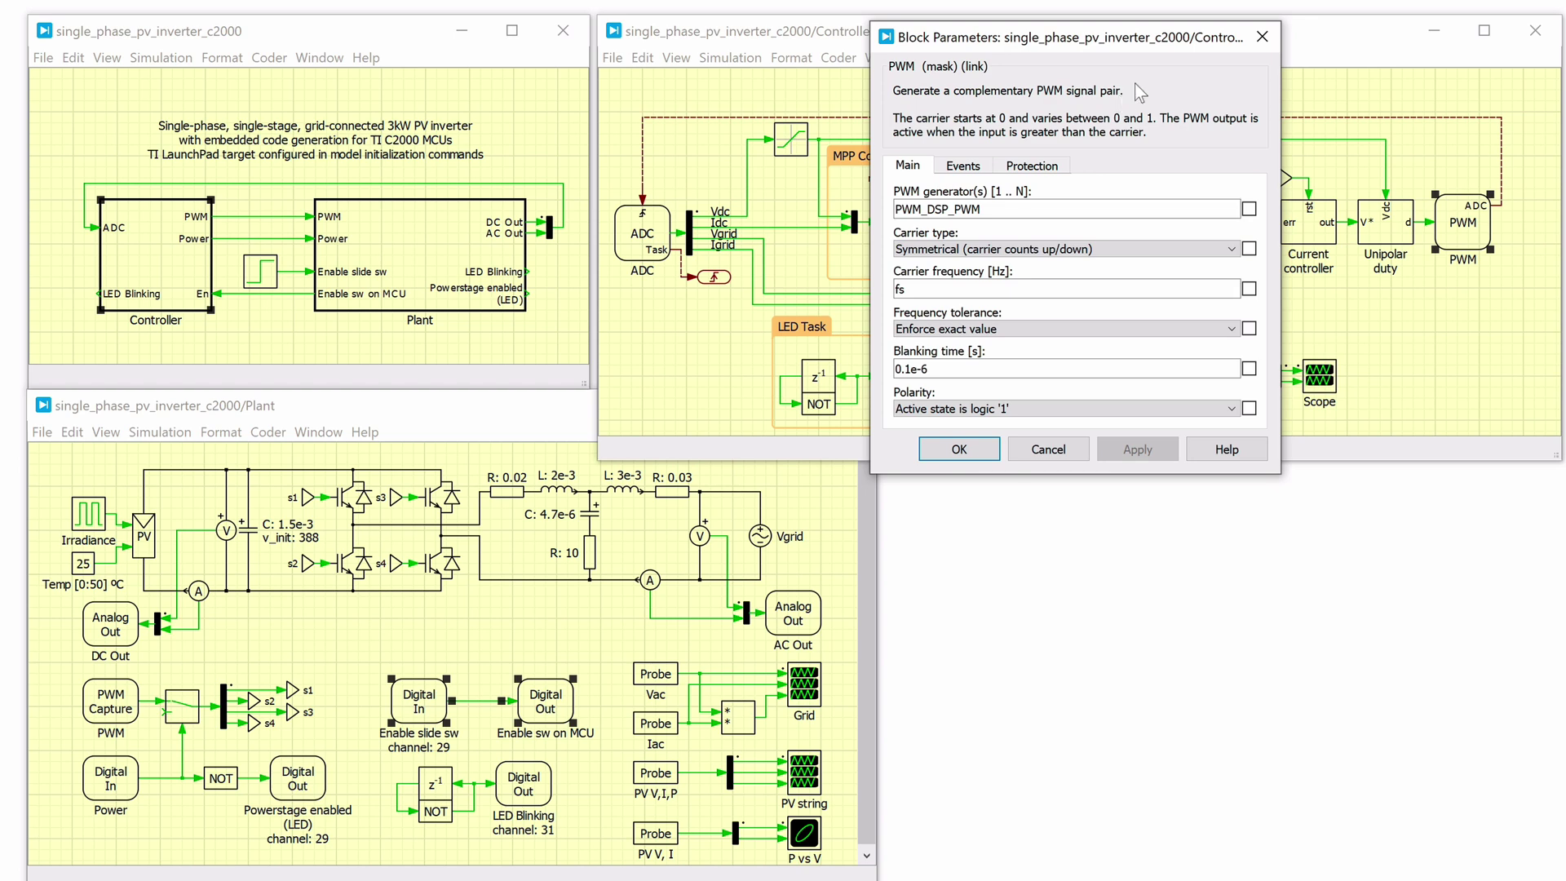
pyautogui.click(1261, 37)
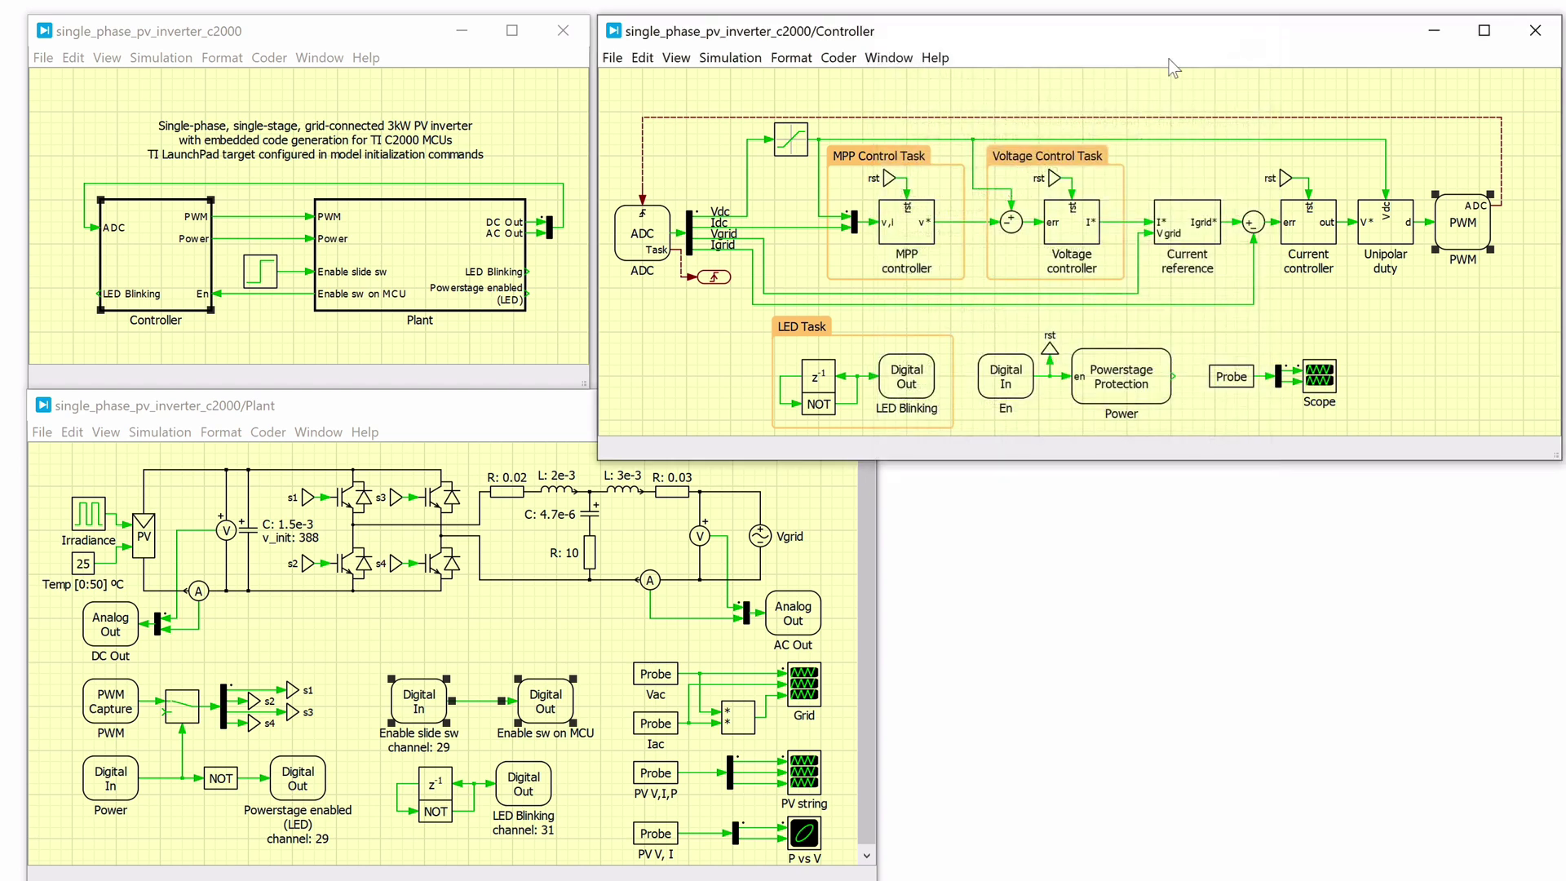
pyautogui.click(640, 242)
pyautogui.click(643, 187)
pyautogui.click(680, 274)
pyautogui.doubleClick(724, 278)
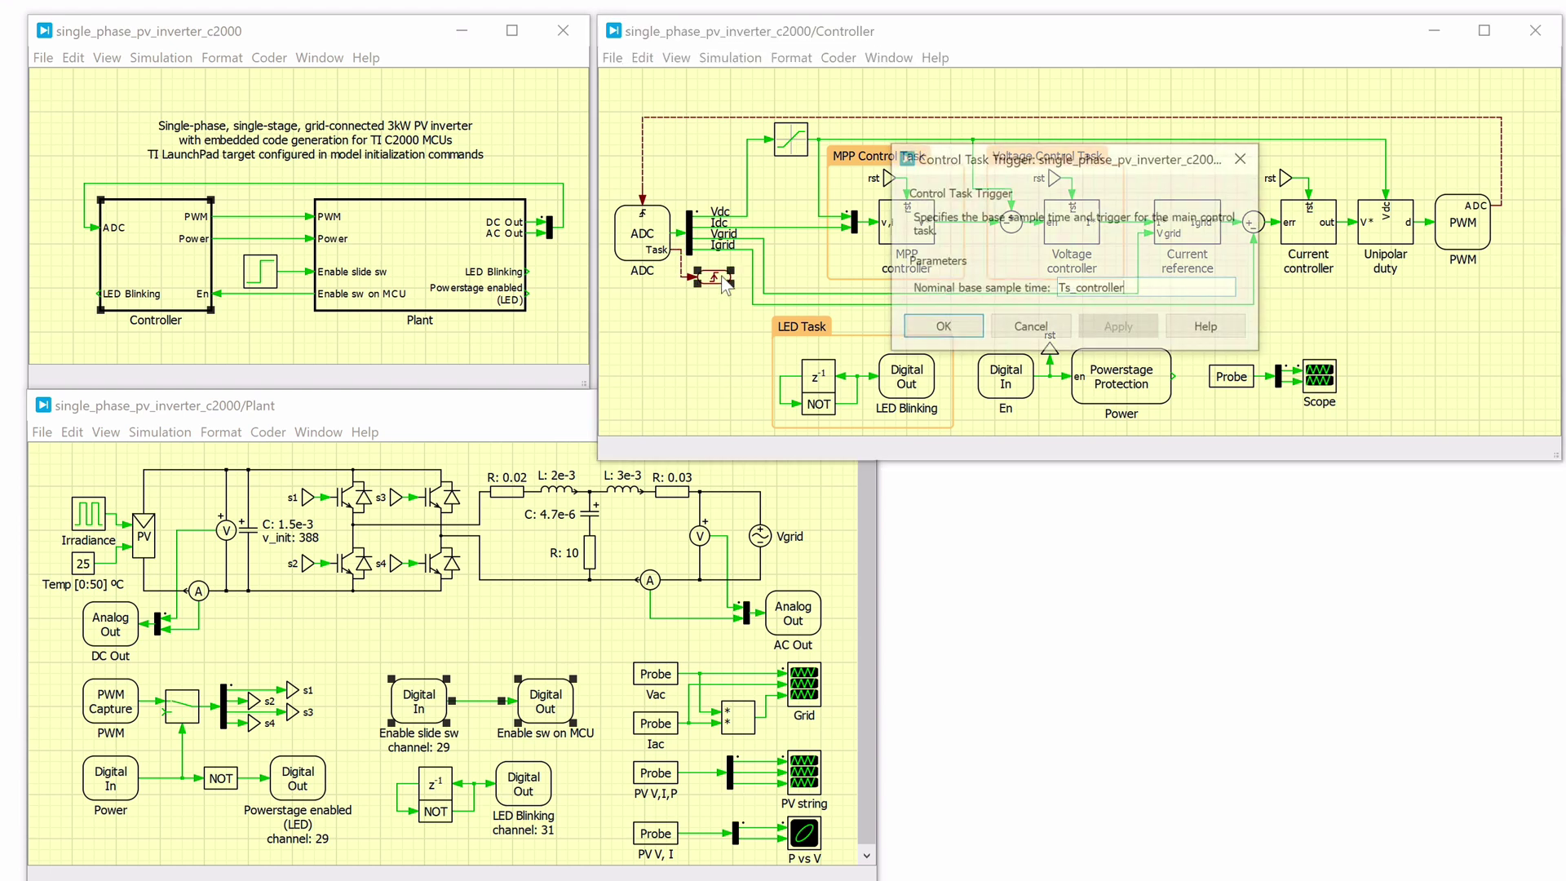
pyautogui.click(1165, 283)
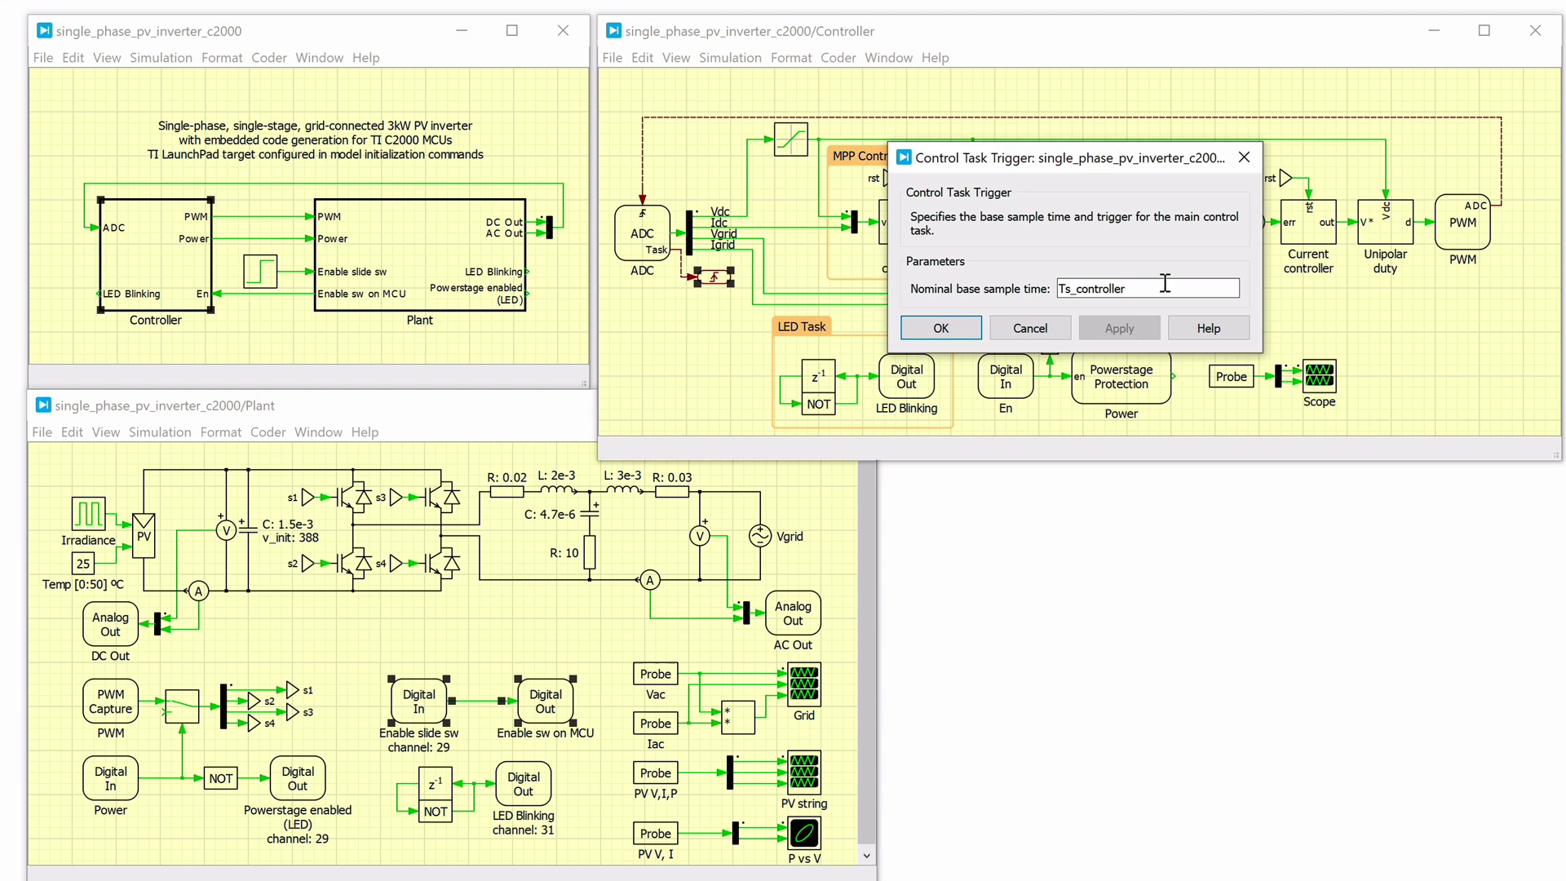
pyautogui.click(946, 328)
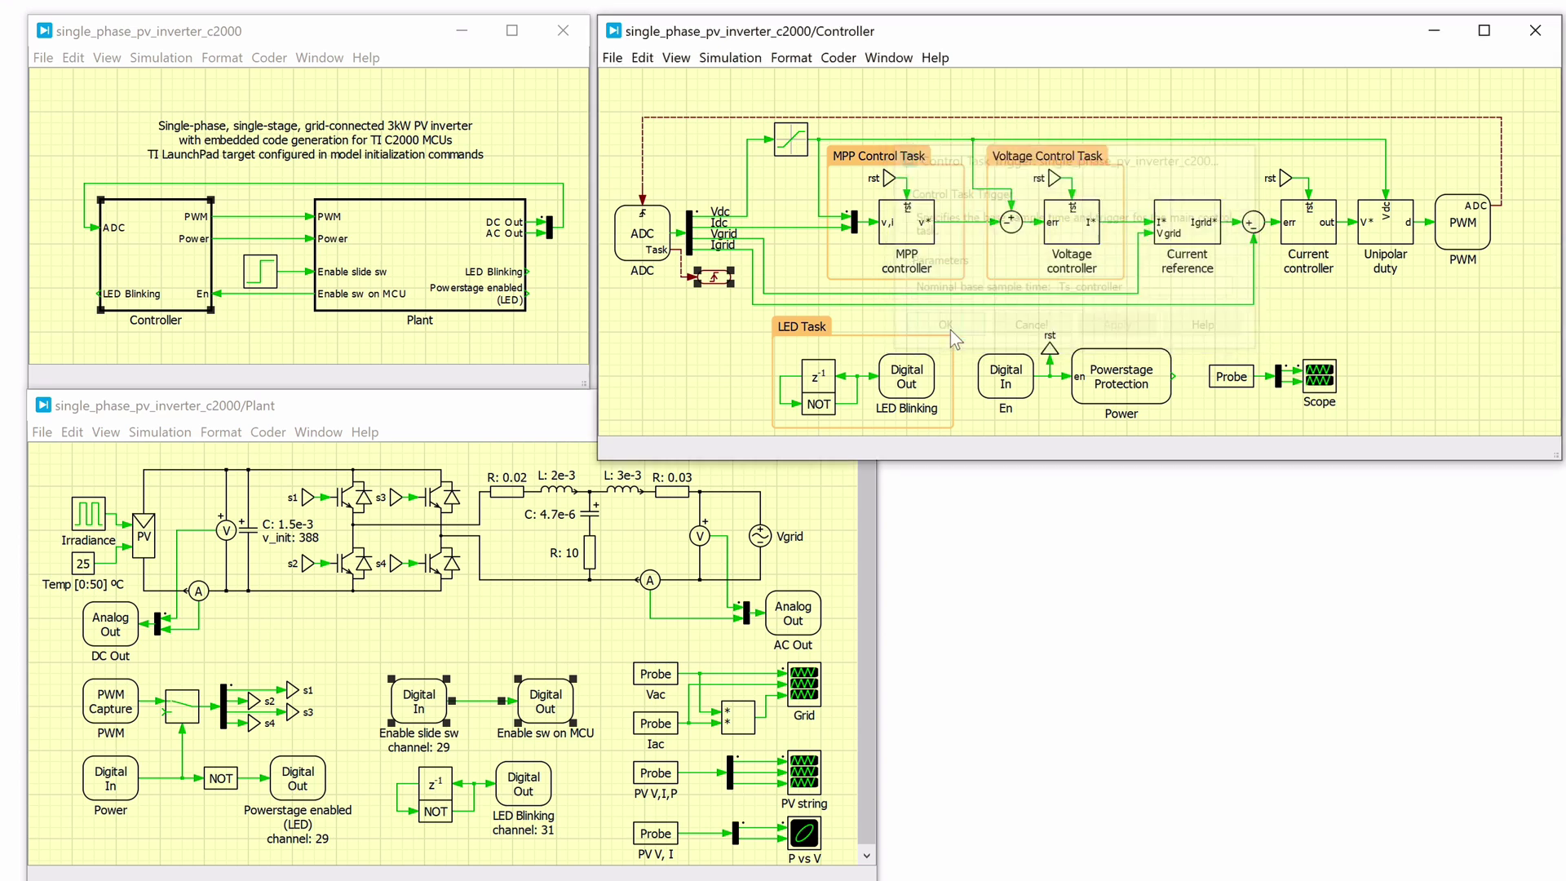
# Check the PWM block's Events tab, then view the help's Control Task Trigger section and Figure 5.
pyautogui.doubleClick(1442, 238)
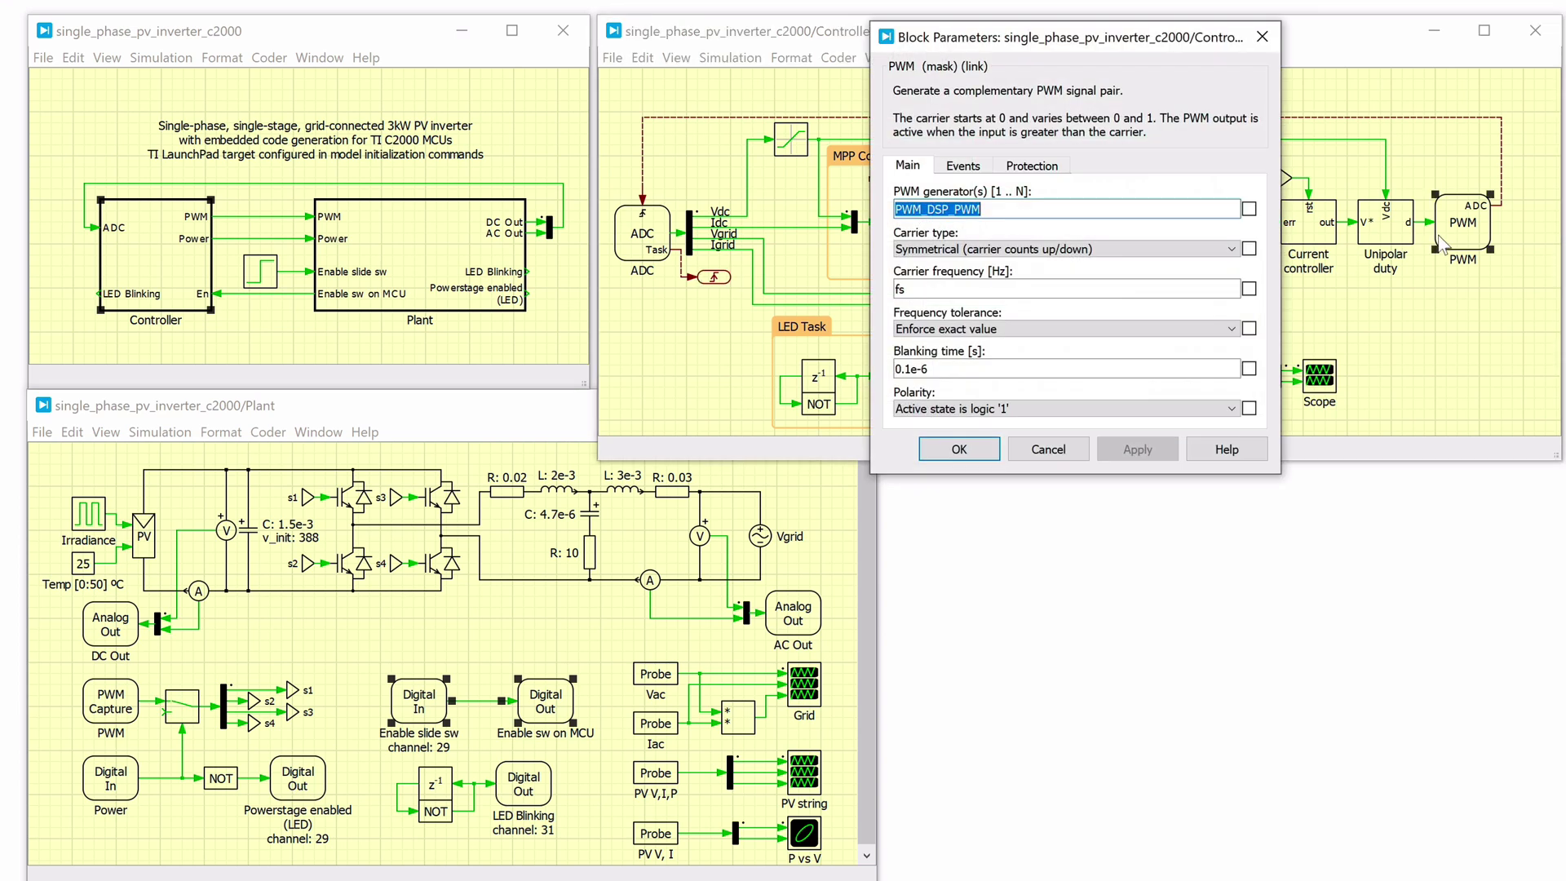
pyautogui.click(963, 165)
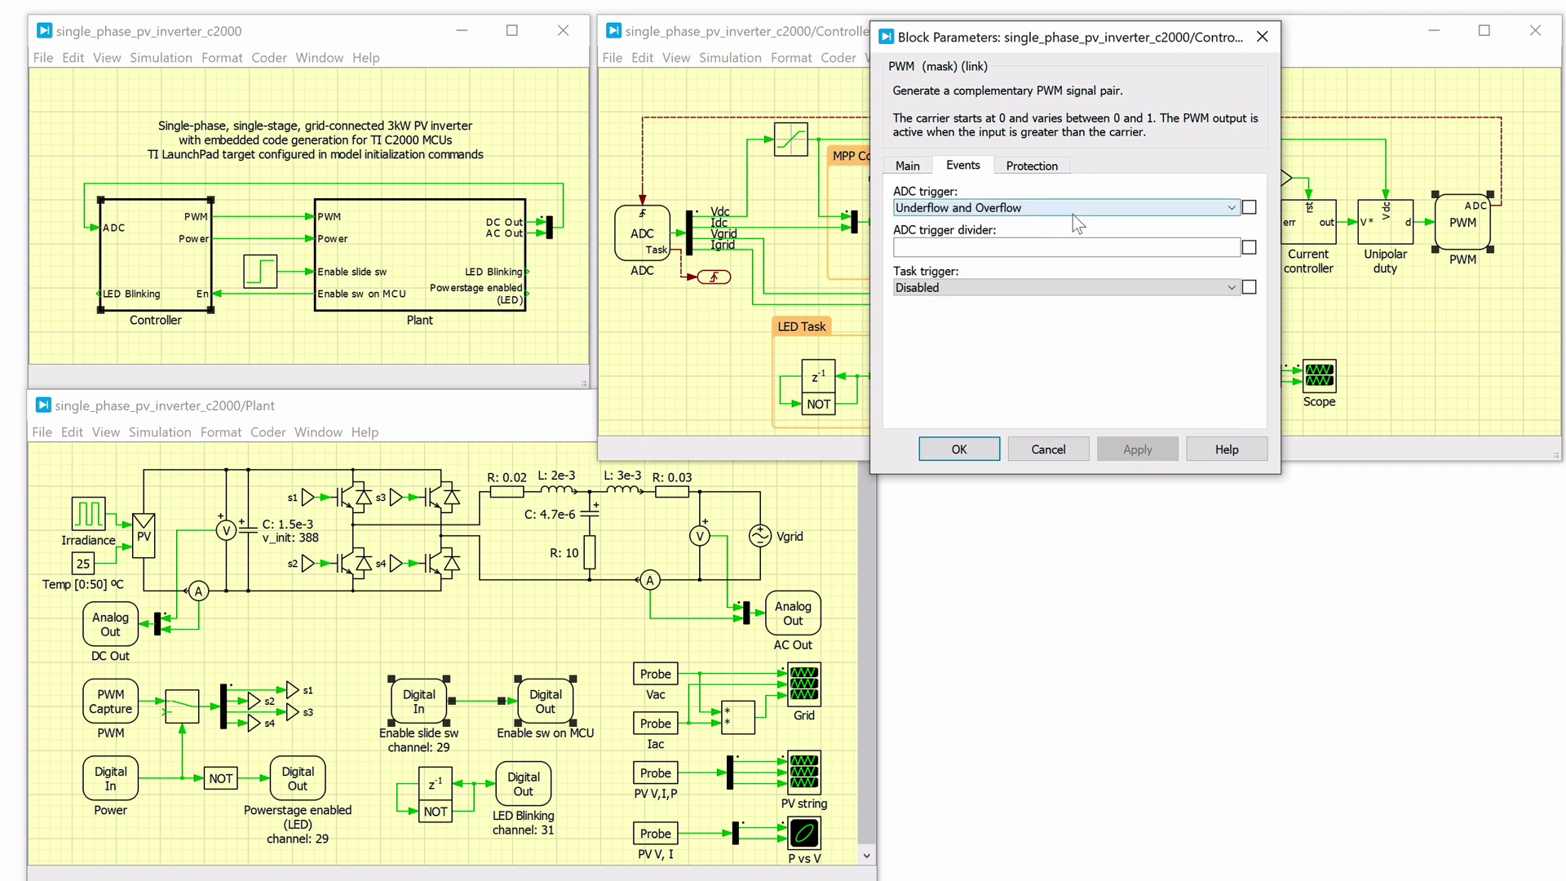
pyautogui.click(959, 449)
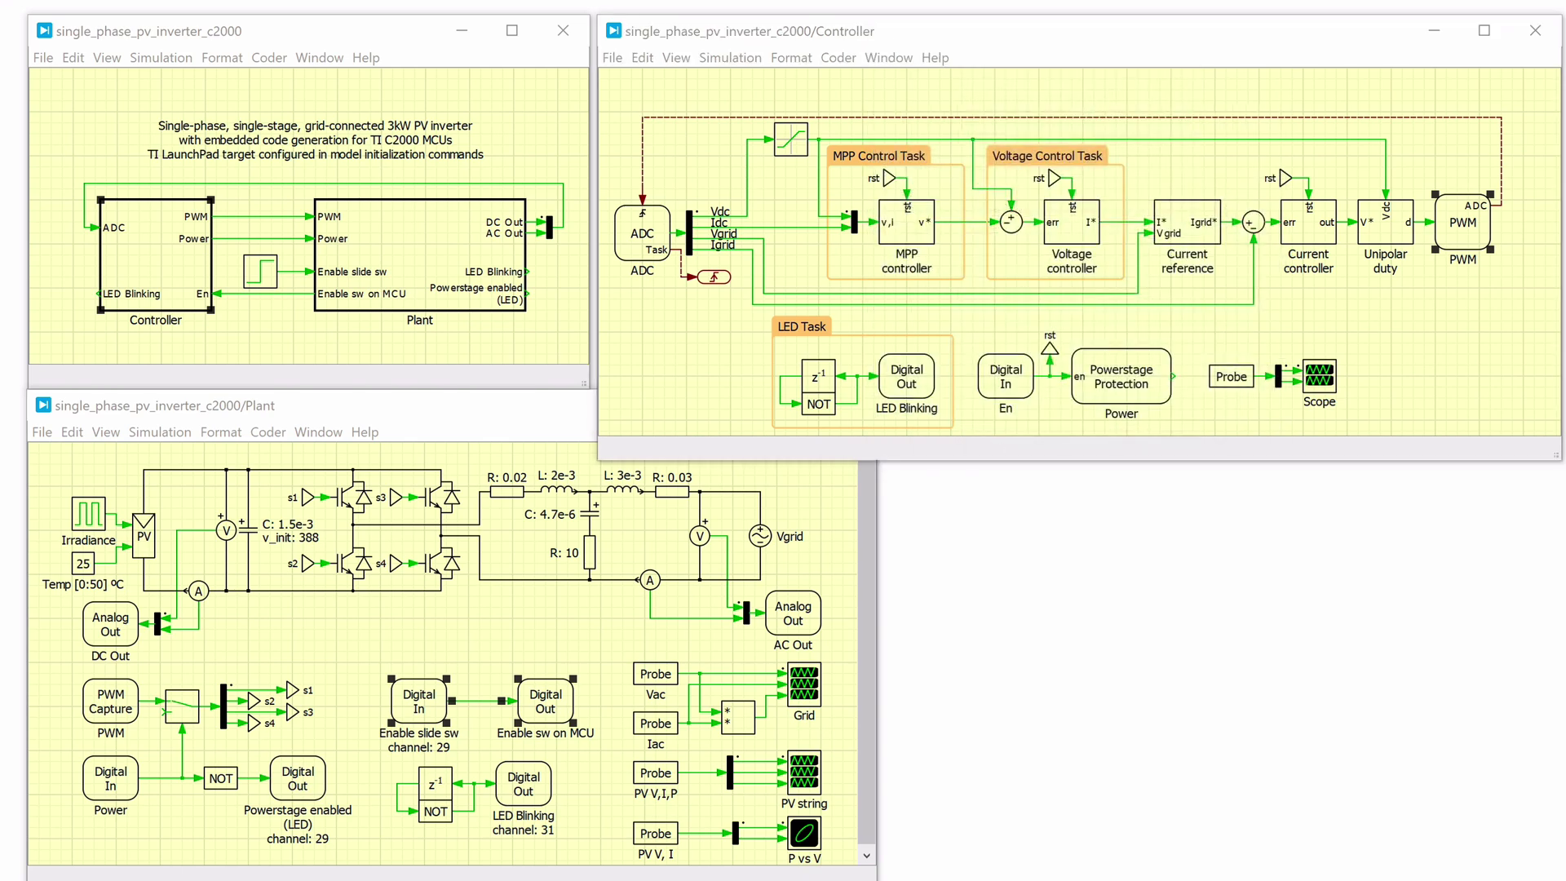
pyautogui.hotkey('alt', 'Tab')
pyautogui.scroll(15, 1025, 616)
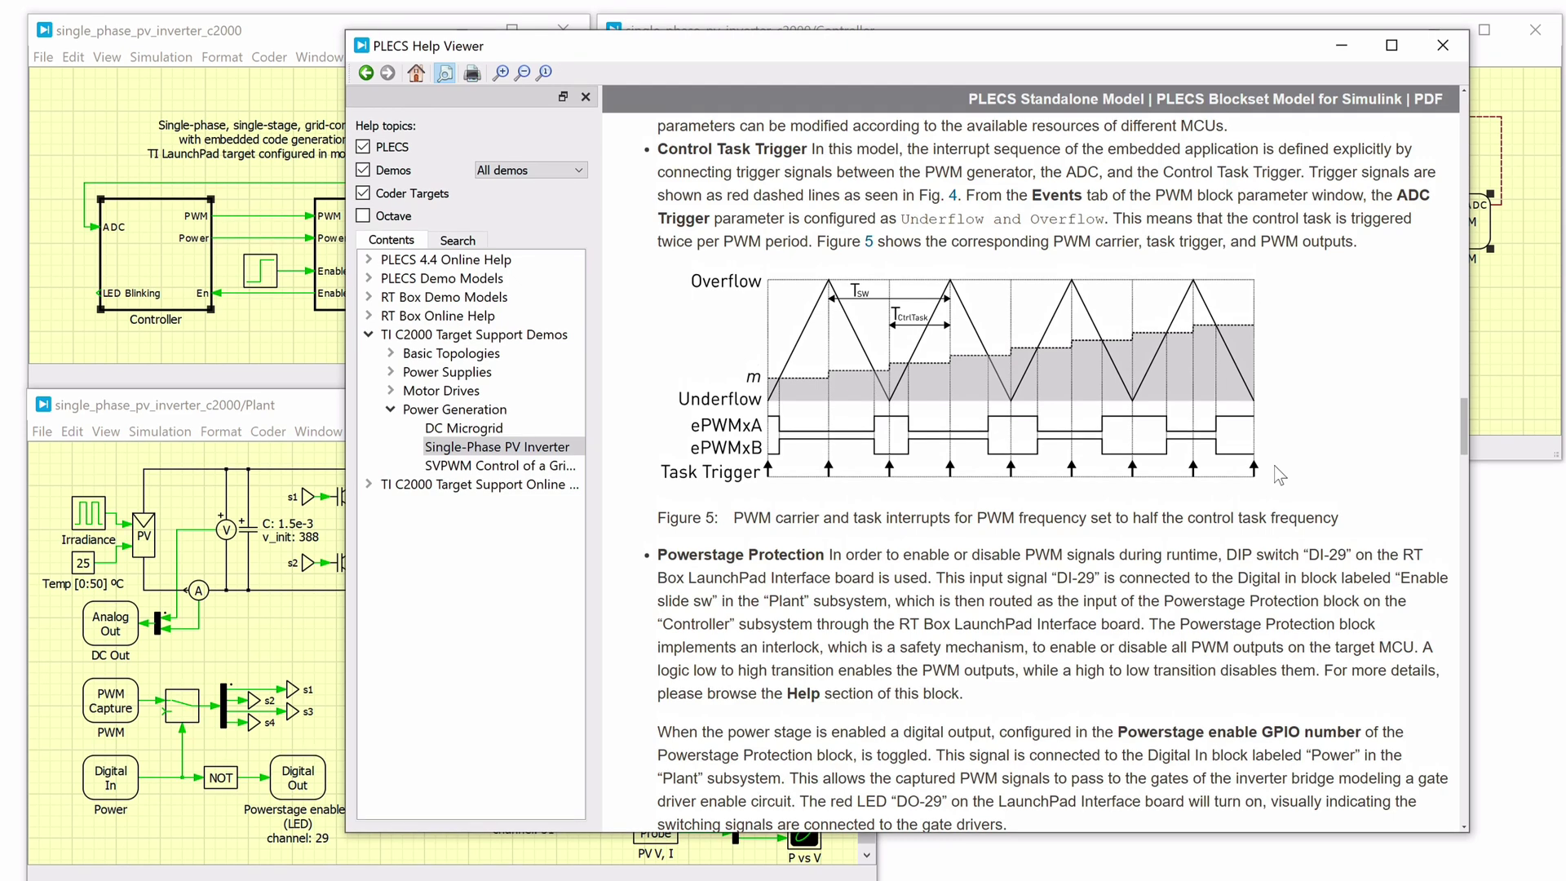
# Close the Help Viewer and return focus to the Controller diagram.
pyautogui.click(1442, 51)
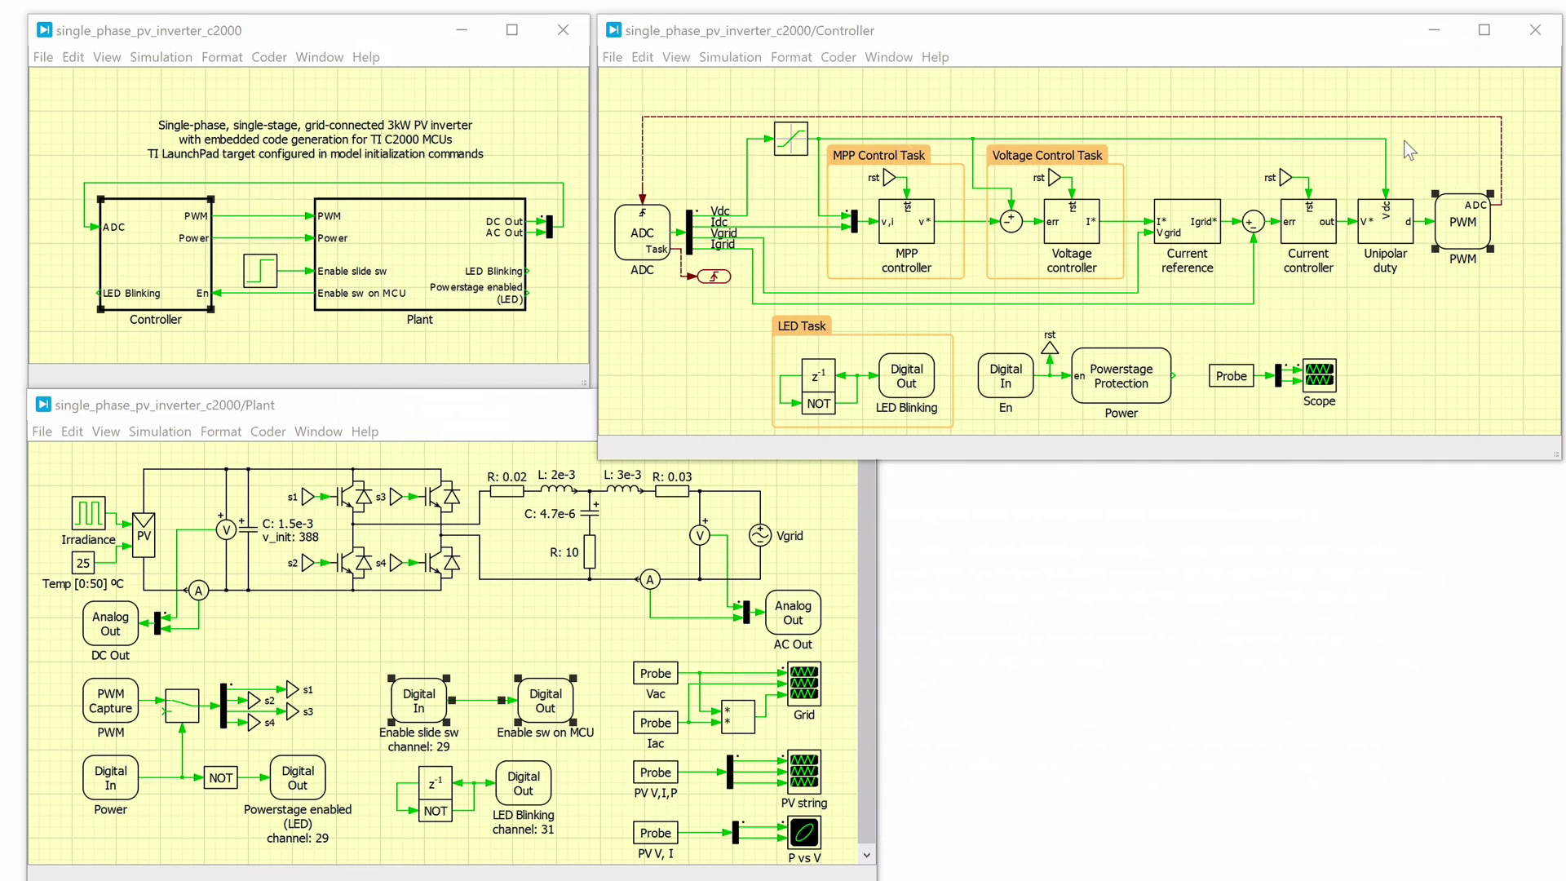
pyautogui.click(1384, 333)
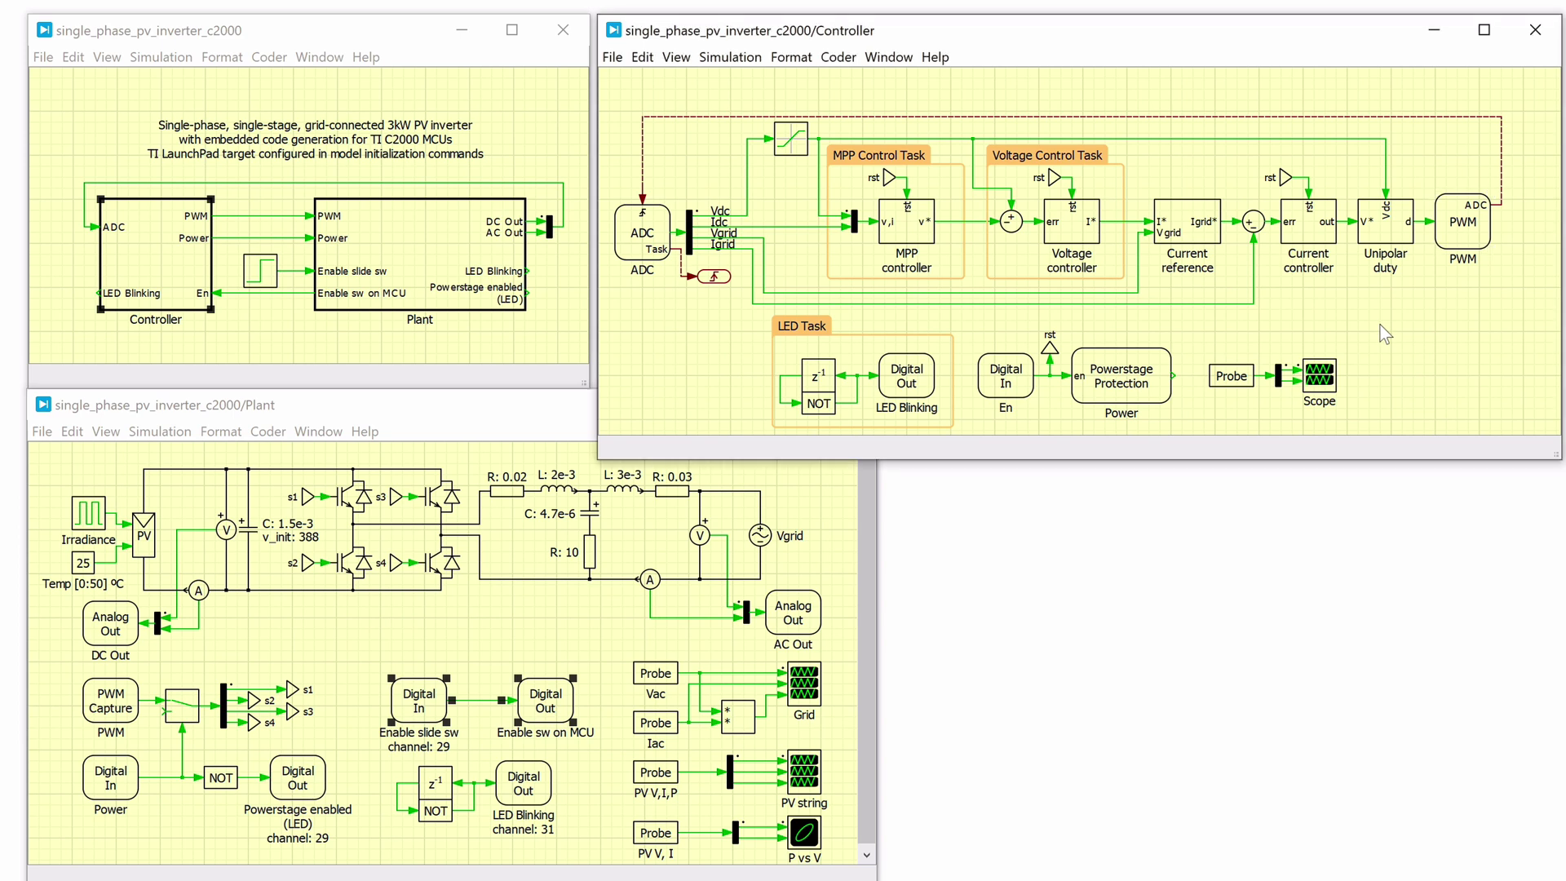